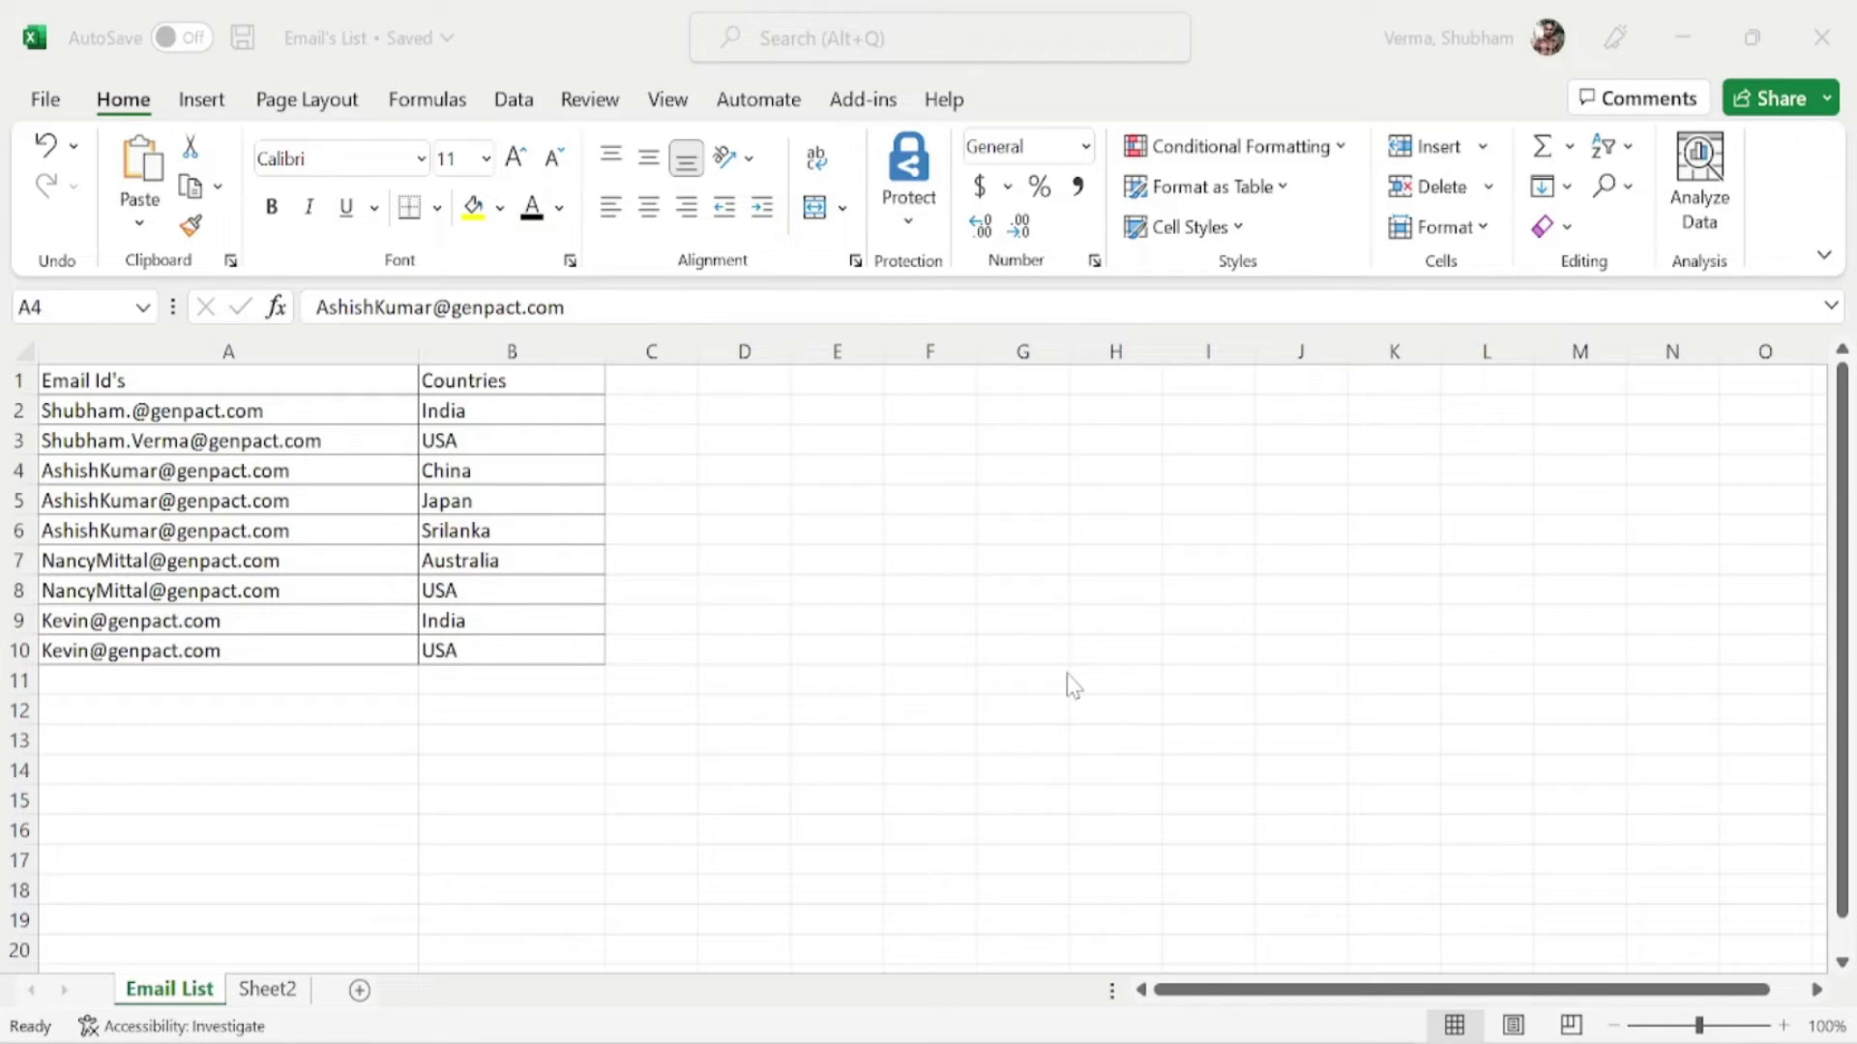
Step: Switch to the Dynamic RLS report in Power BI Desktop and bring the Email List sheet from the Email's List workbook into the query editor
mouse_move(1150, 1040)
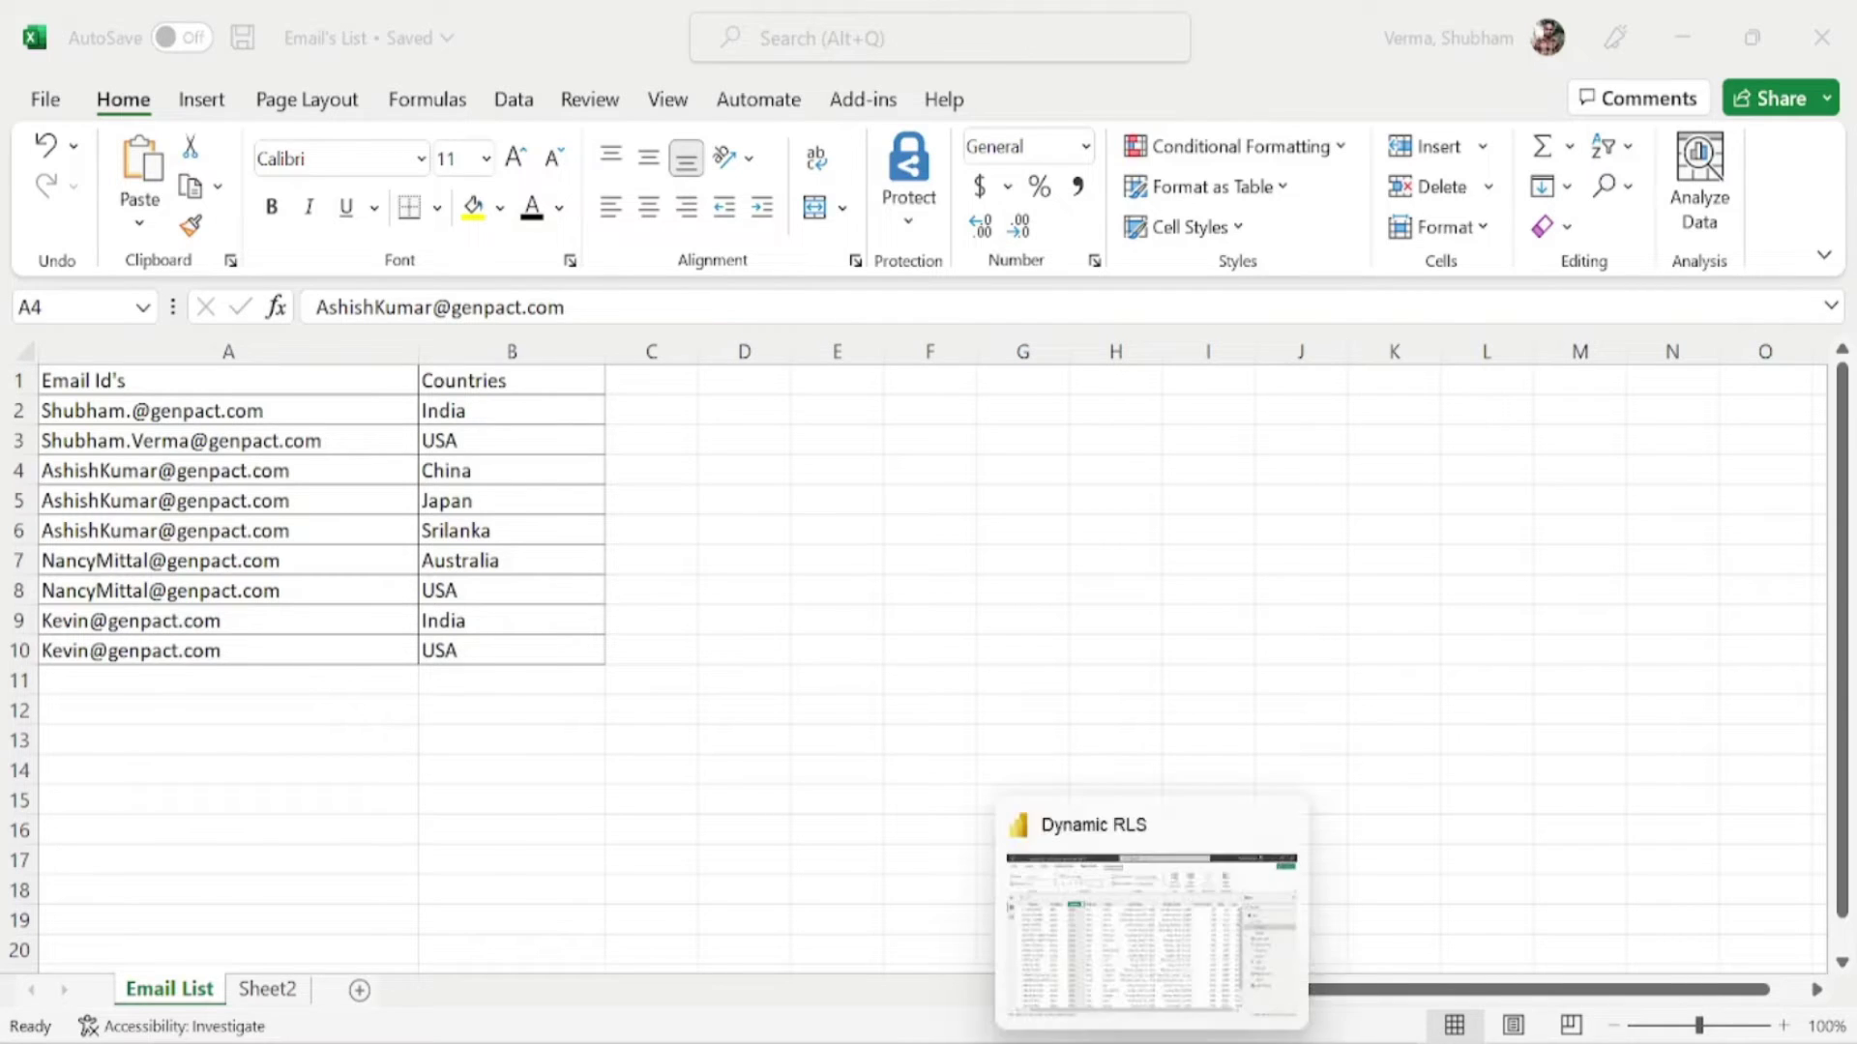
click(1150, 957)
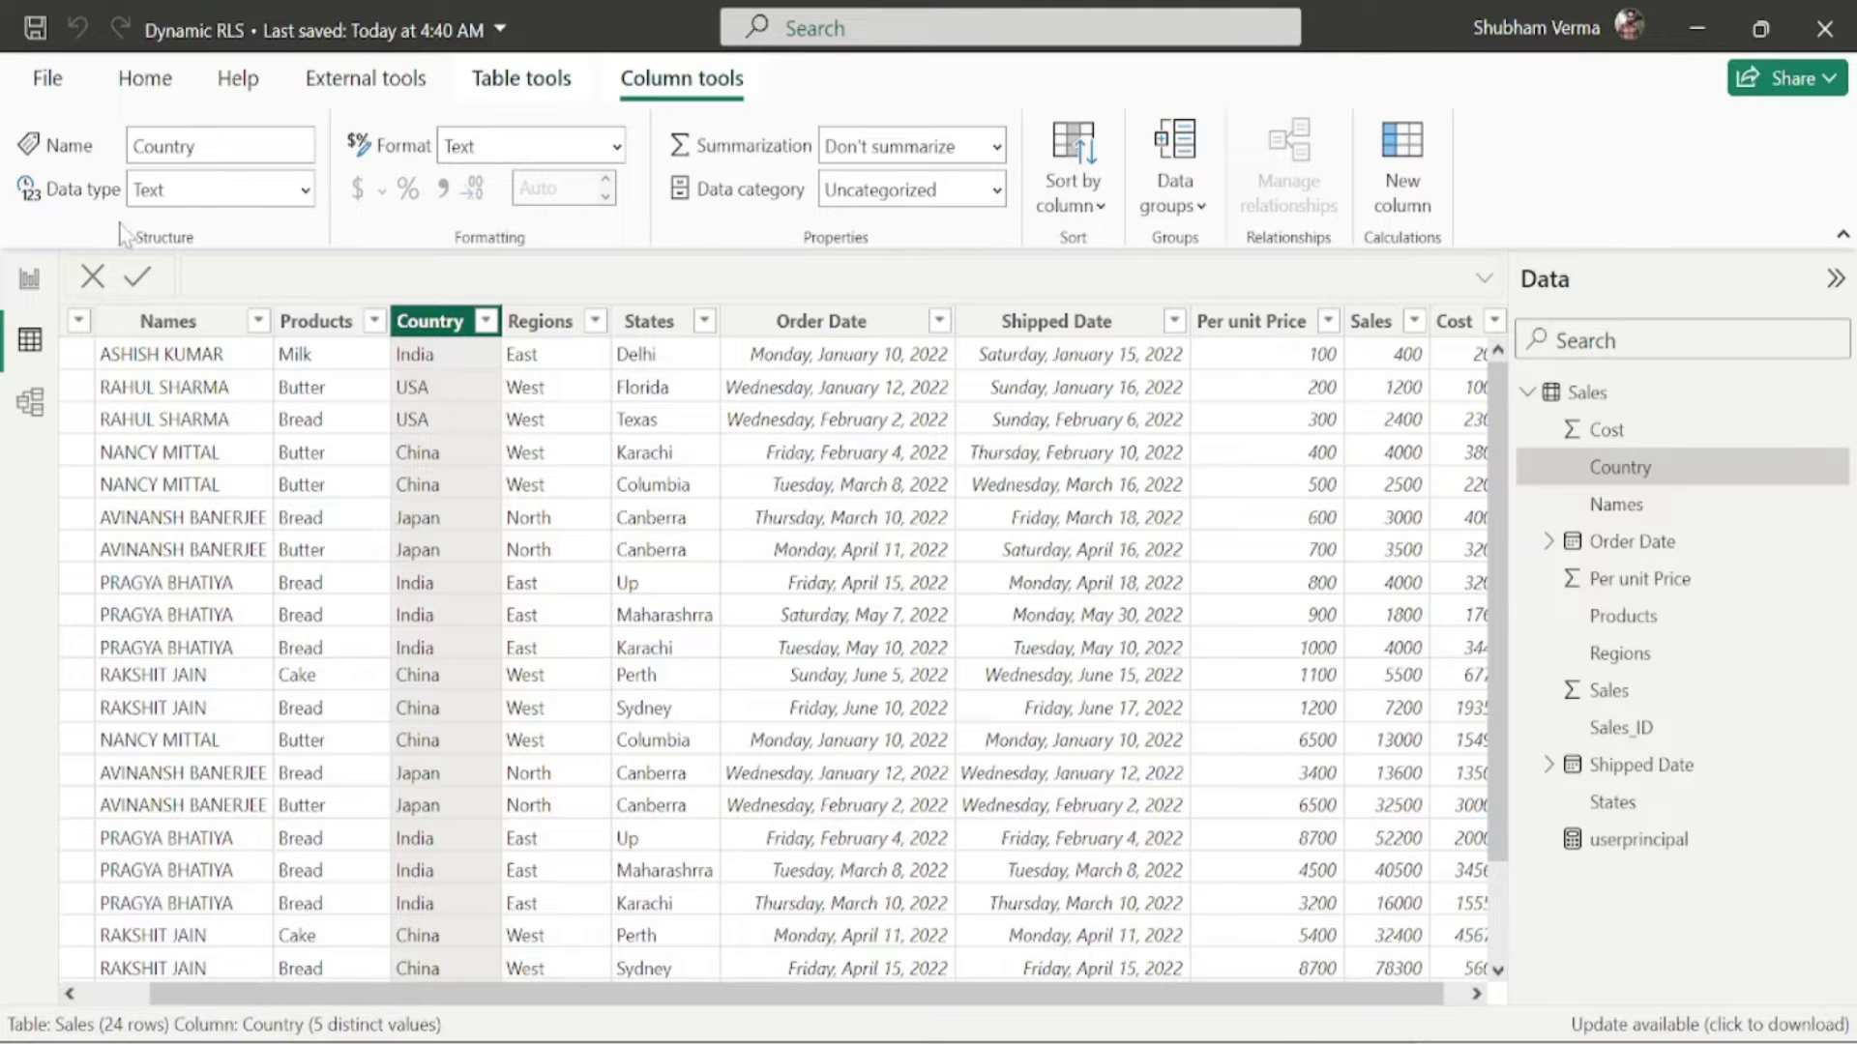
click(155, 87)
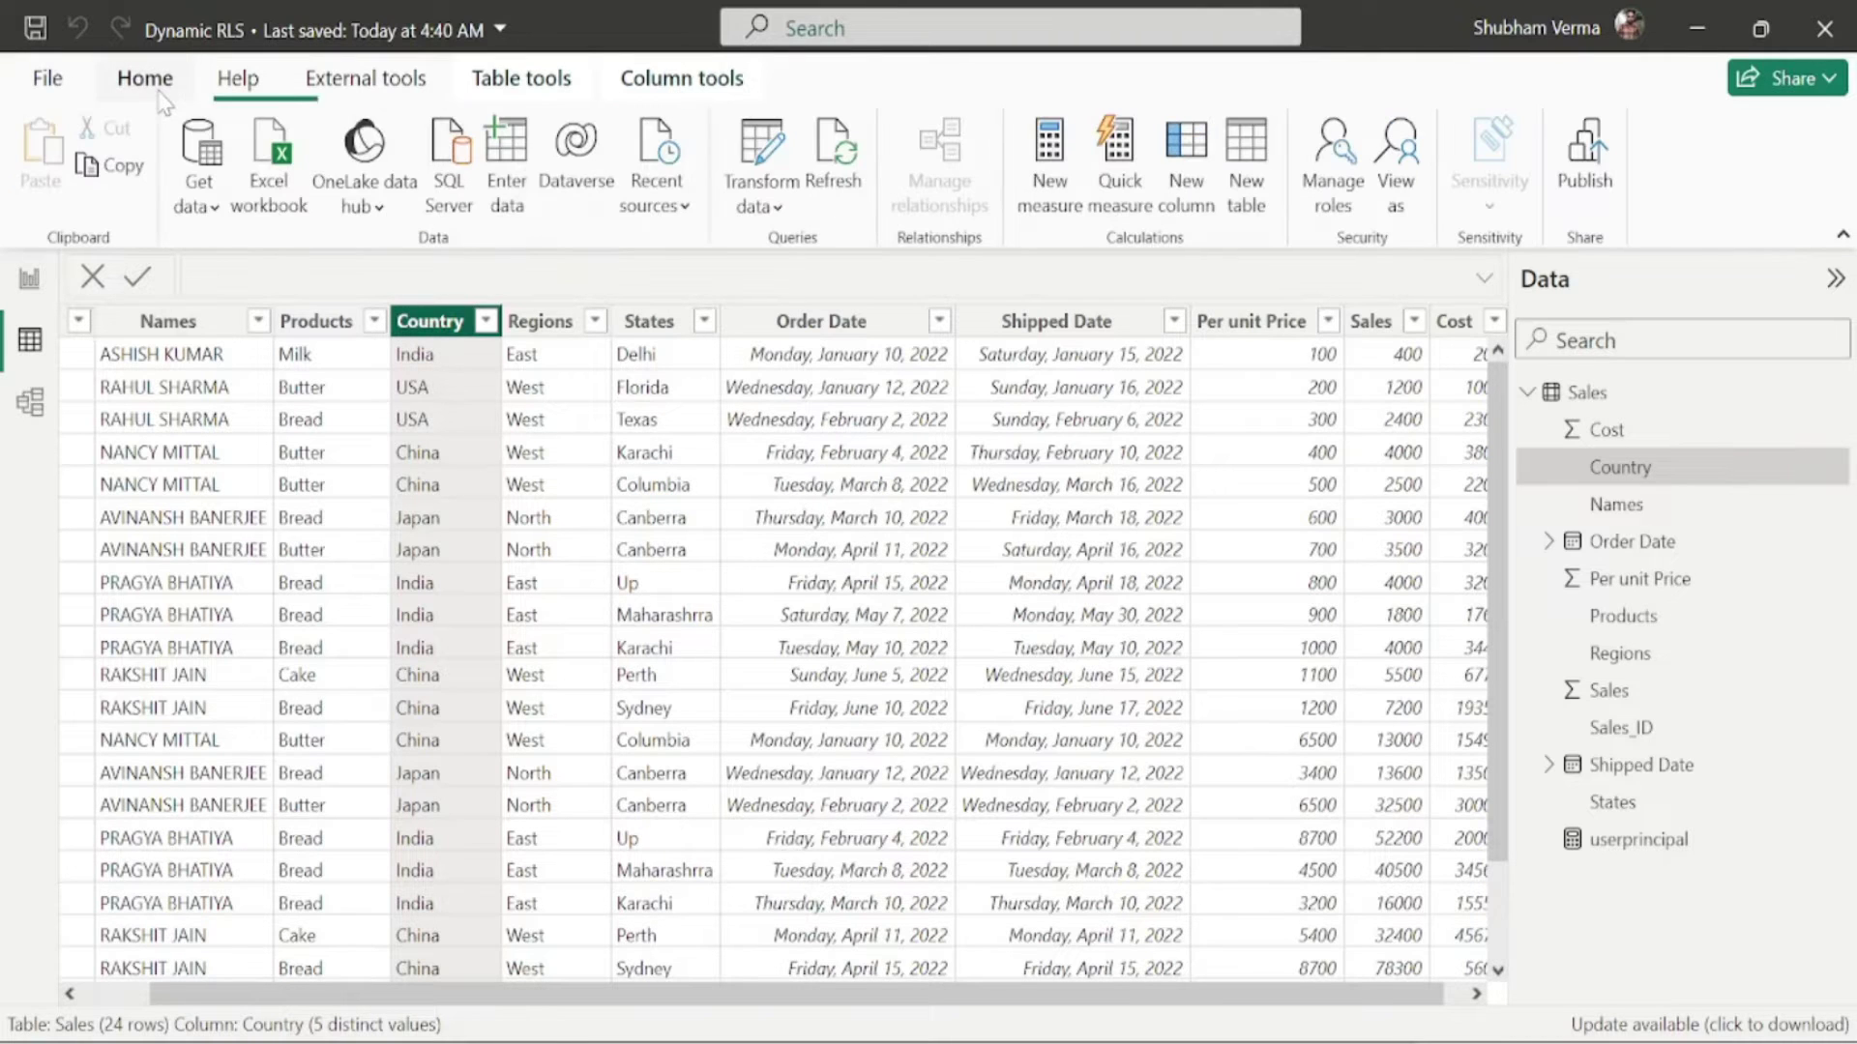
click(273, 193)
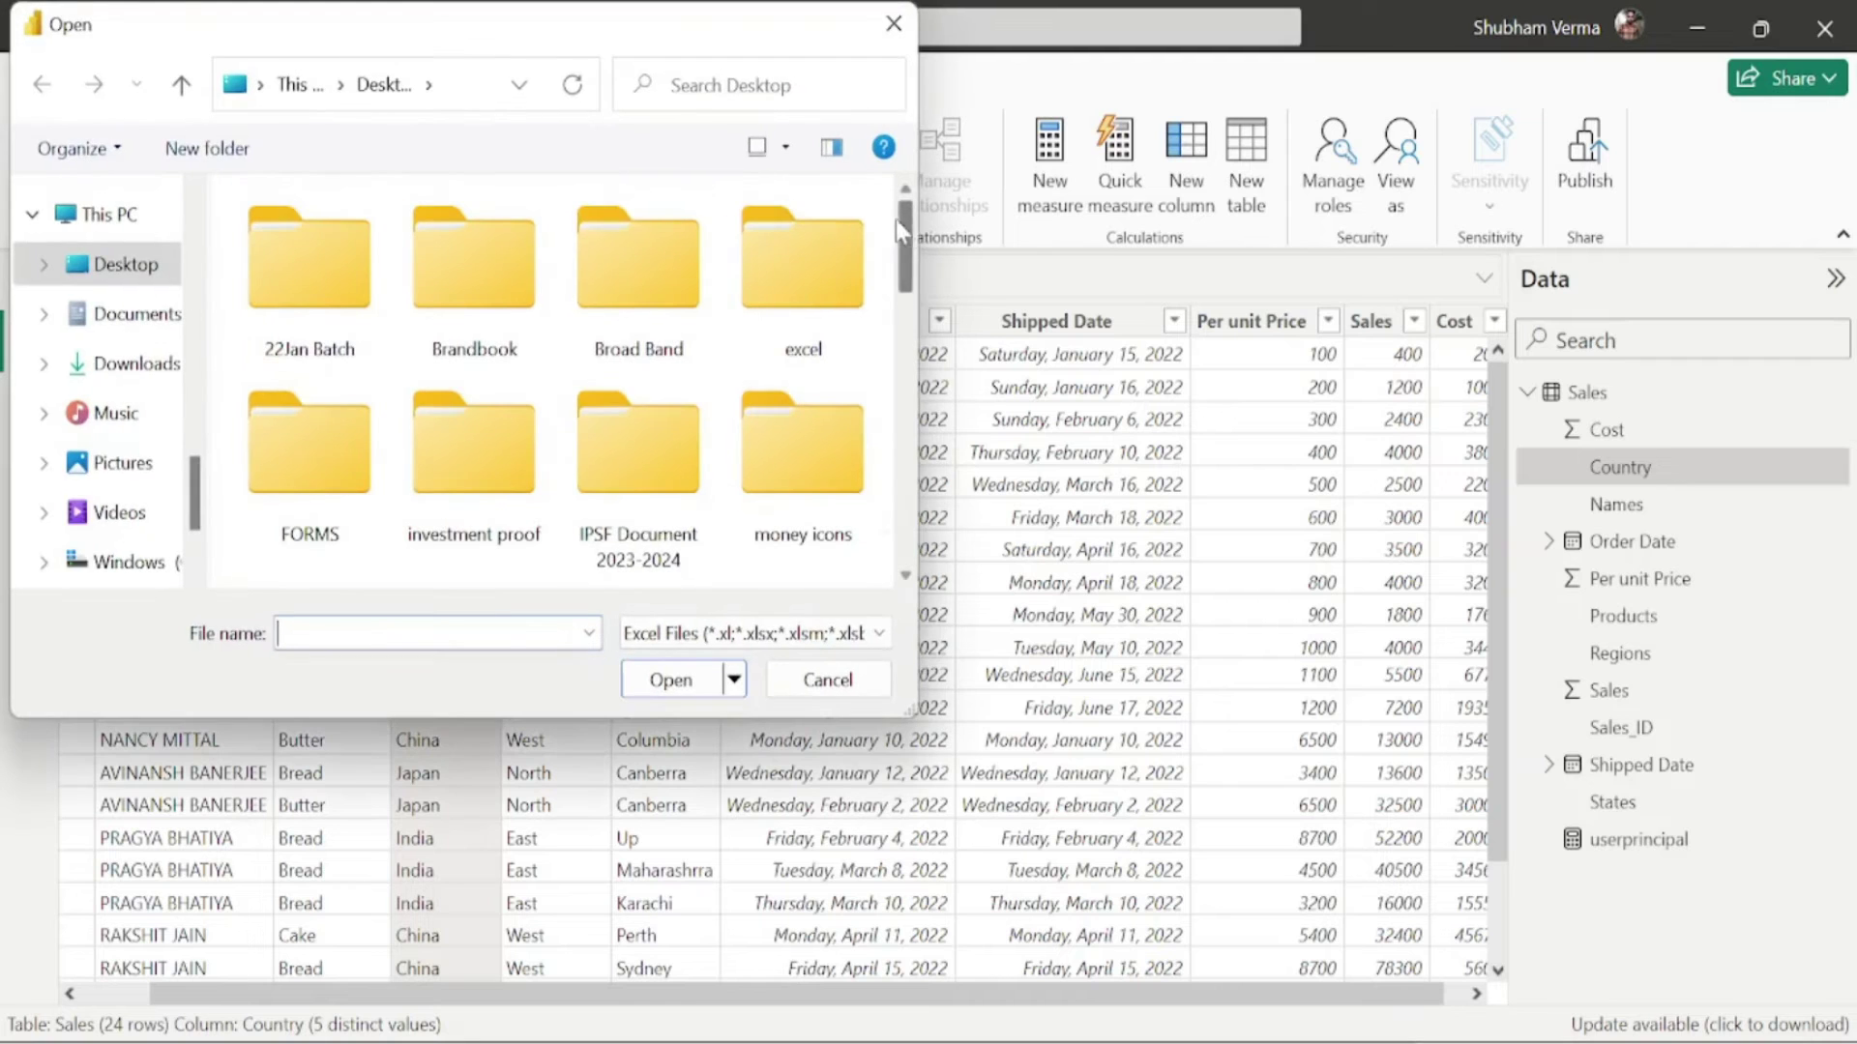
drag(916, 237, 917, 522)
click(332, 253)
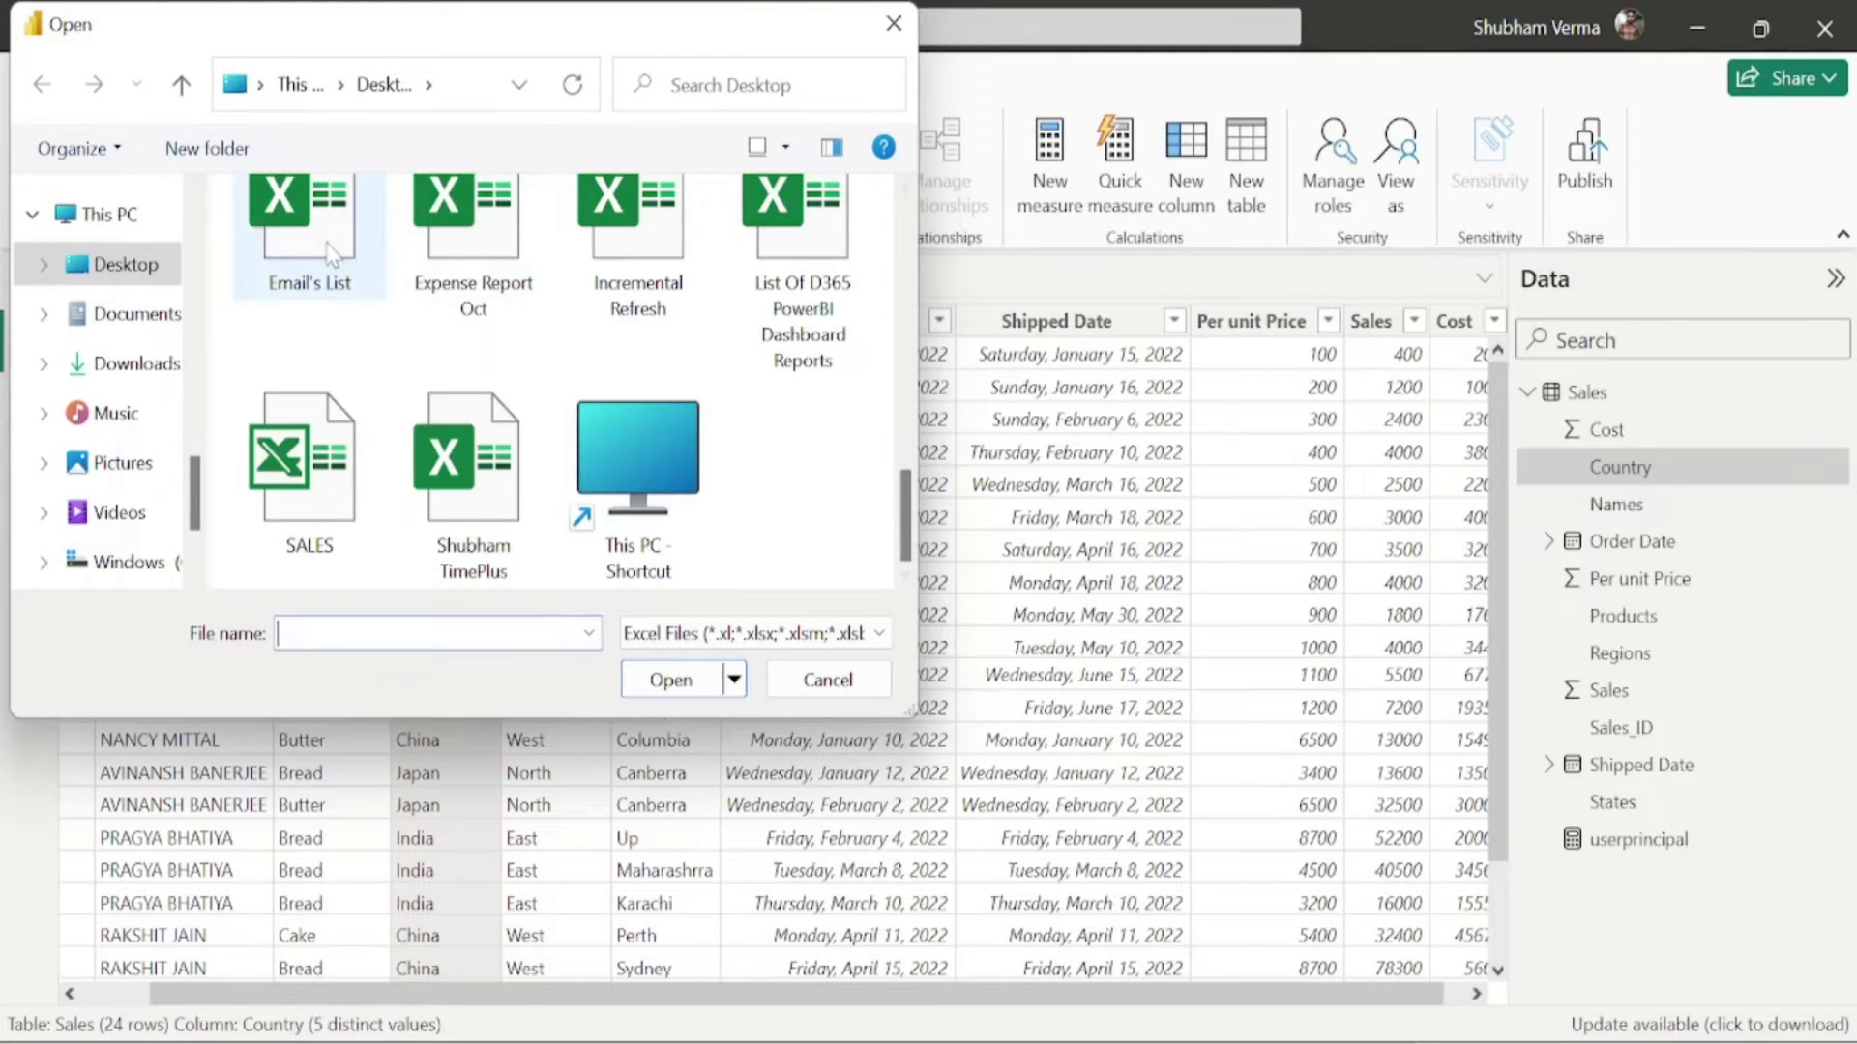
click(672, 692)
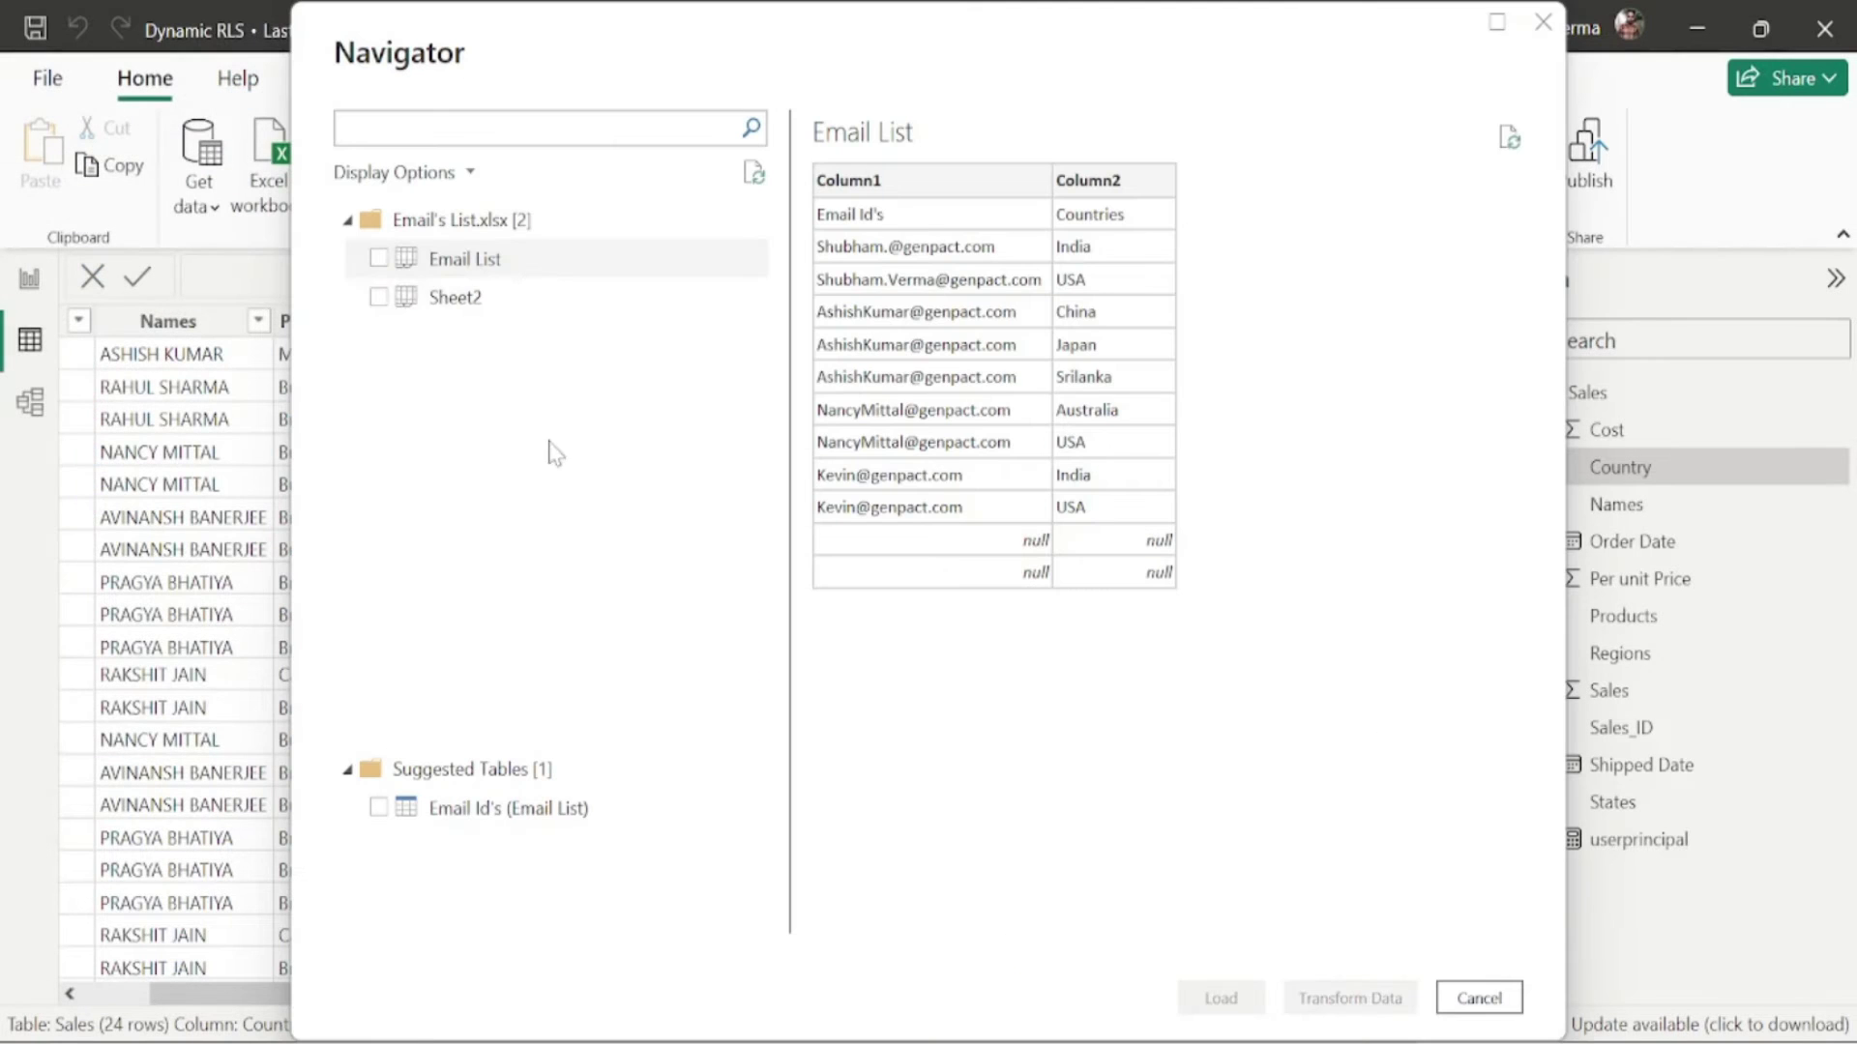
click(378, 258)
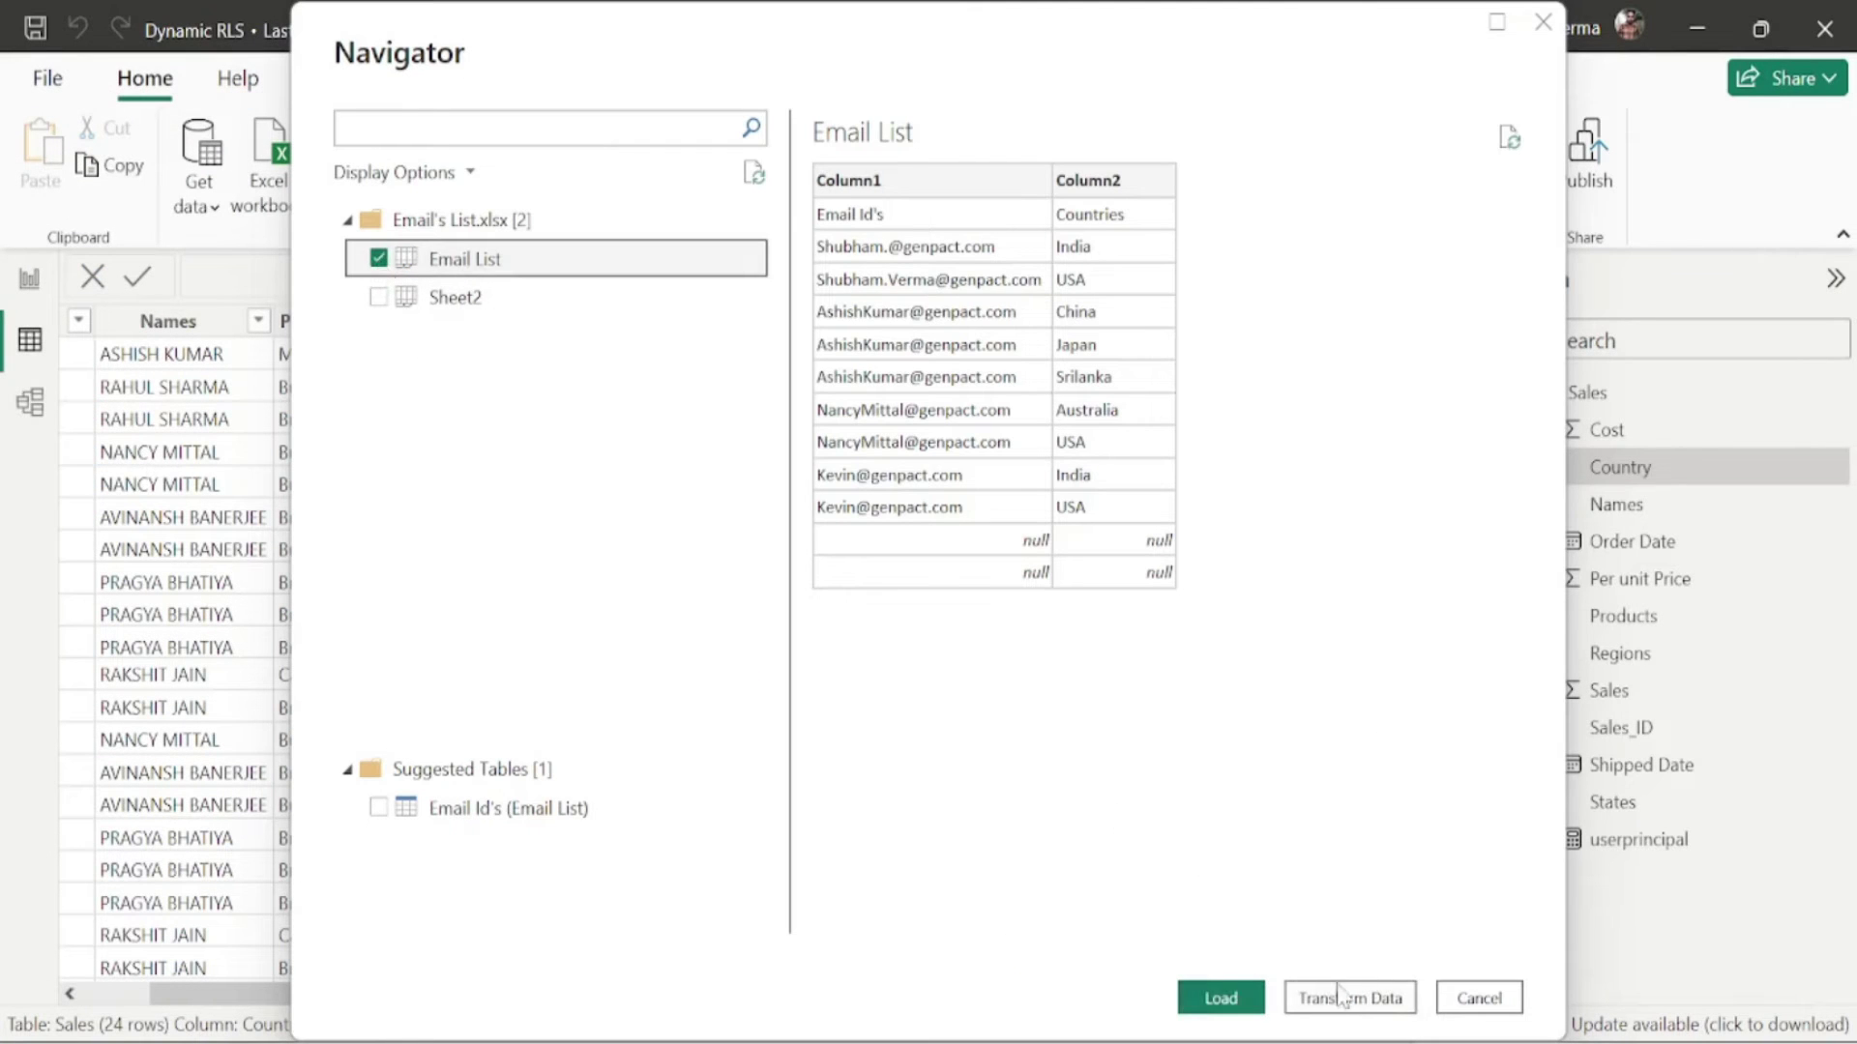
click(1352, 1003)
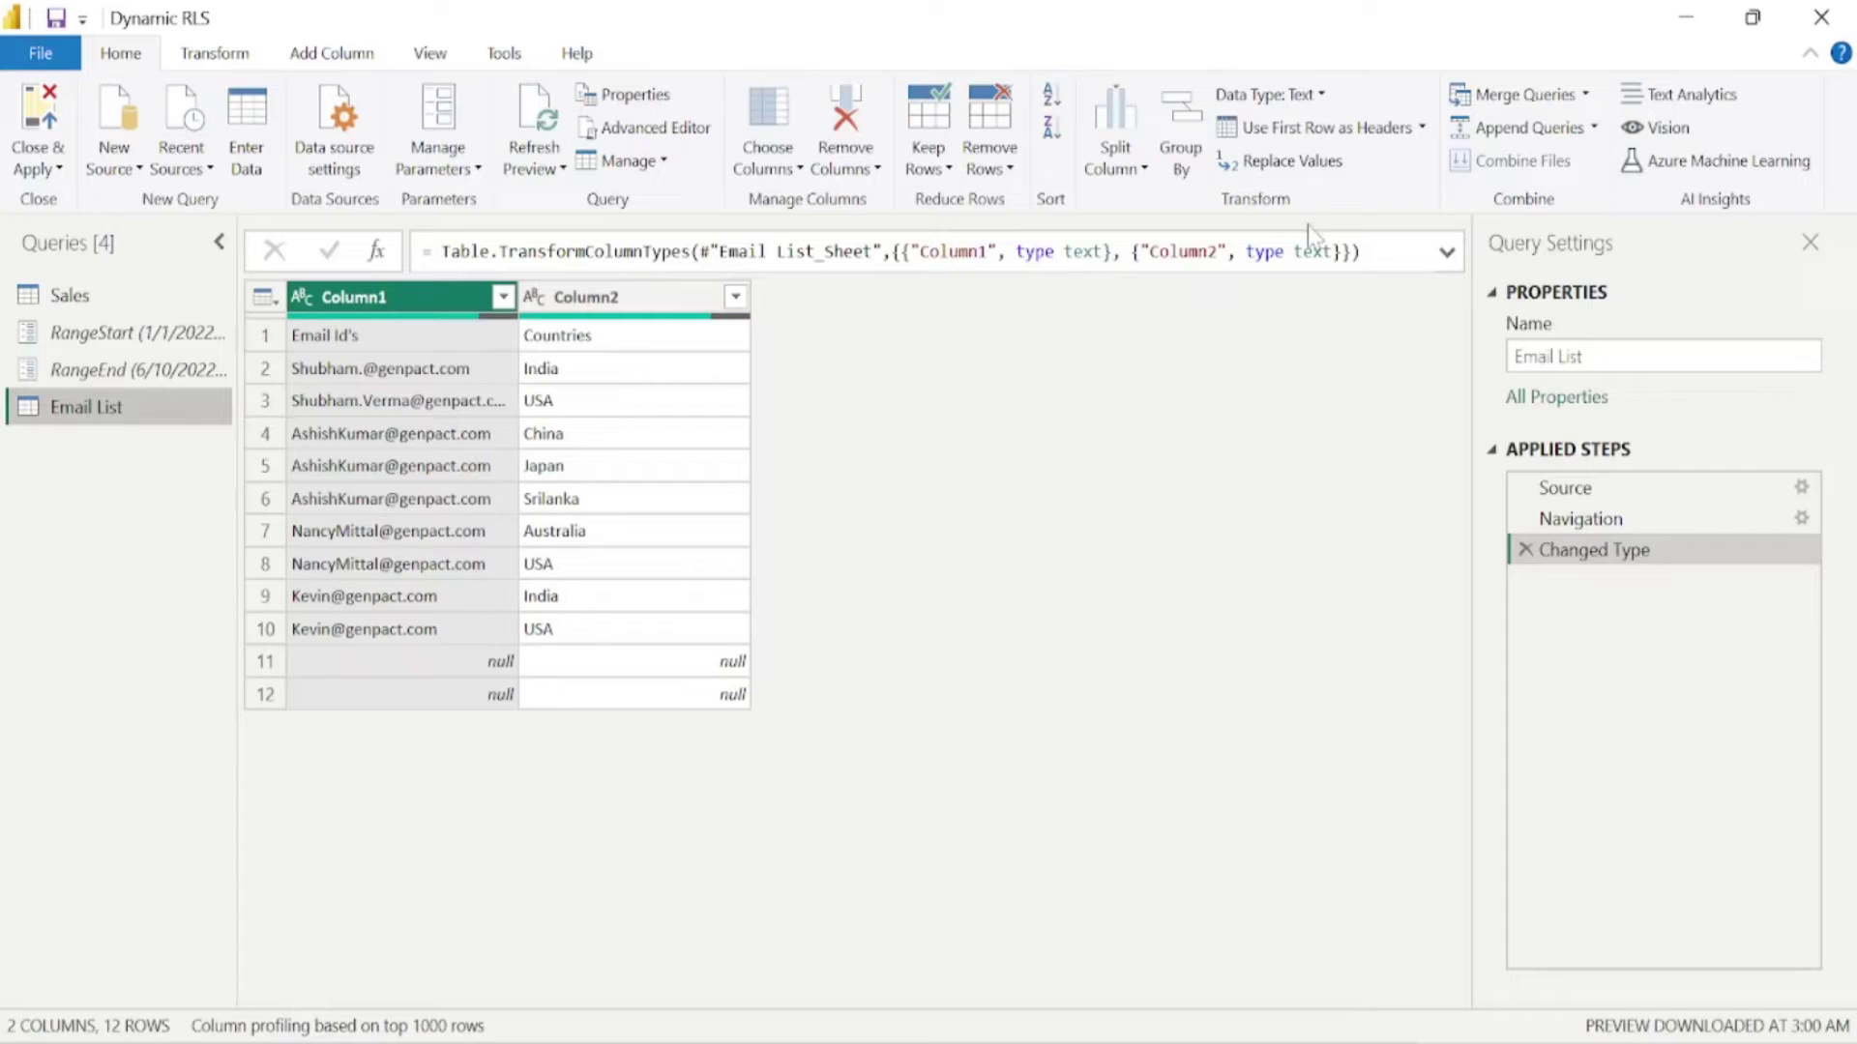
Step: Use the first row as headers in the Email List query, exclude null values from Email Id's, and apply the query changes
click(1360, 138)
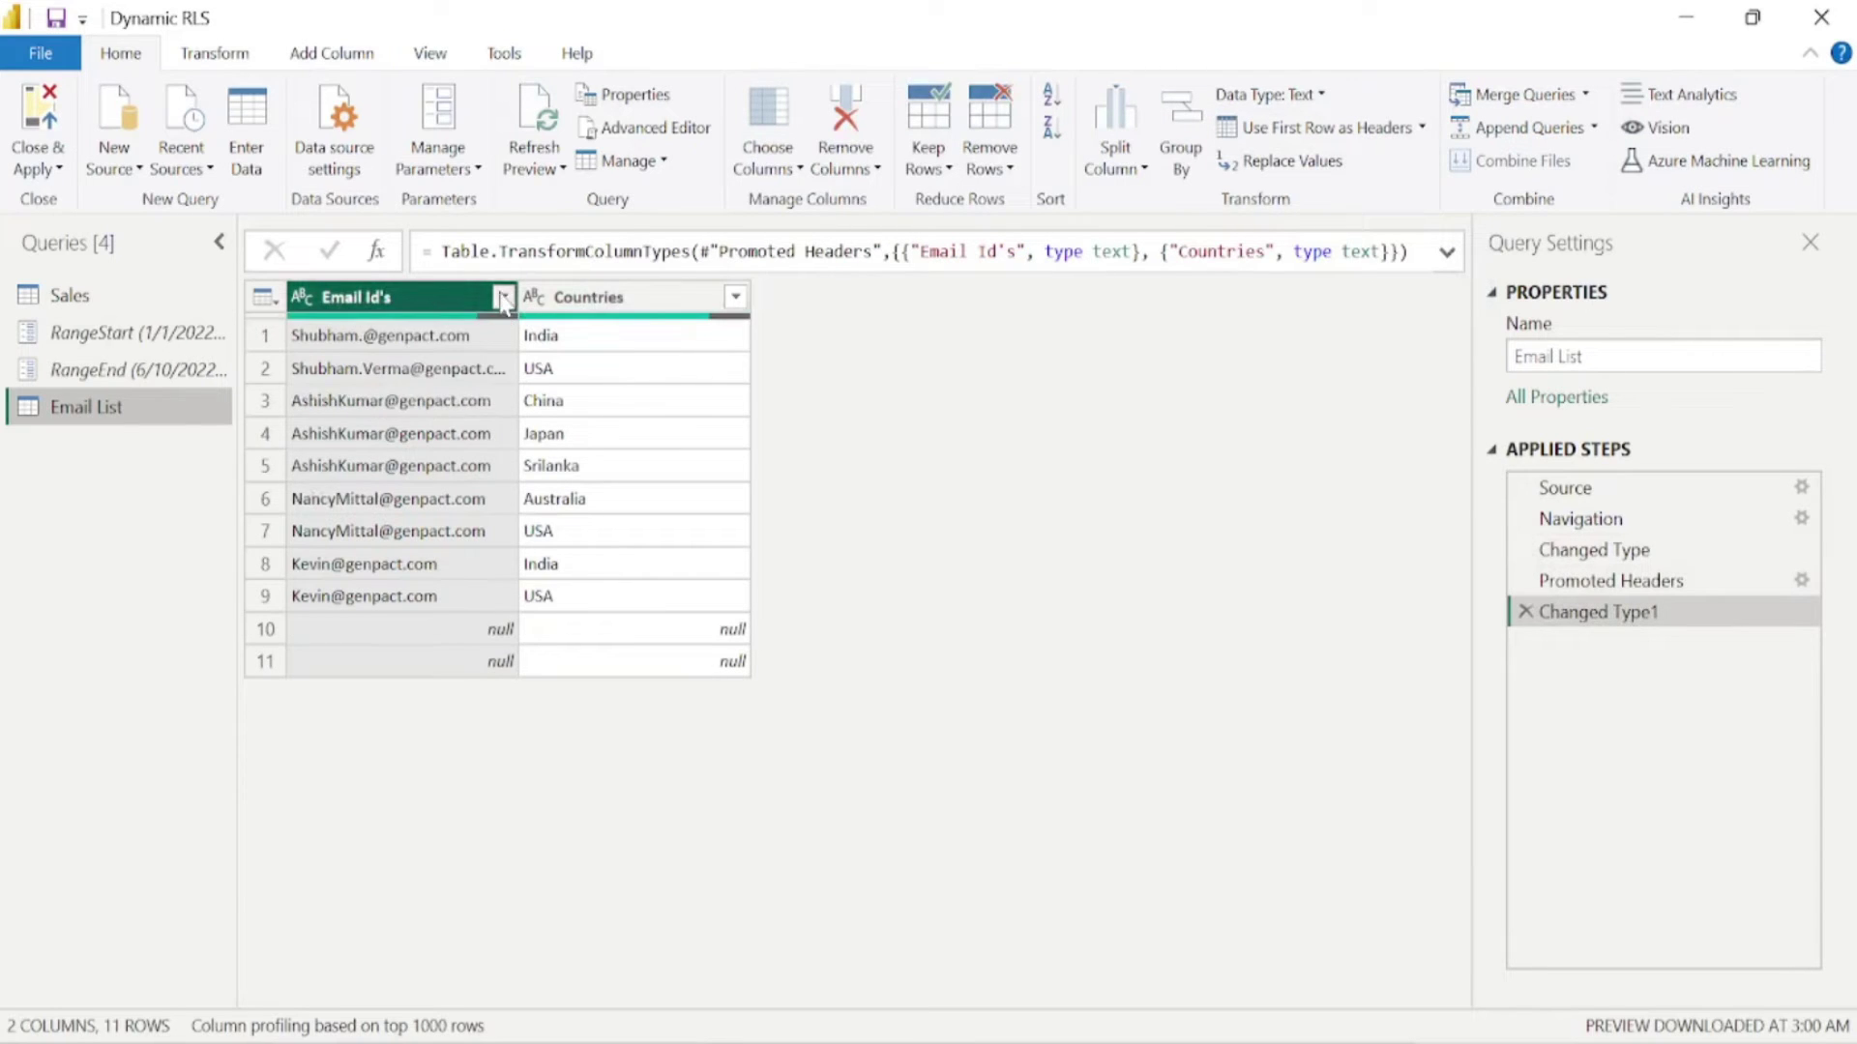
click(503, 299)
click(94, 654)
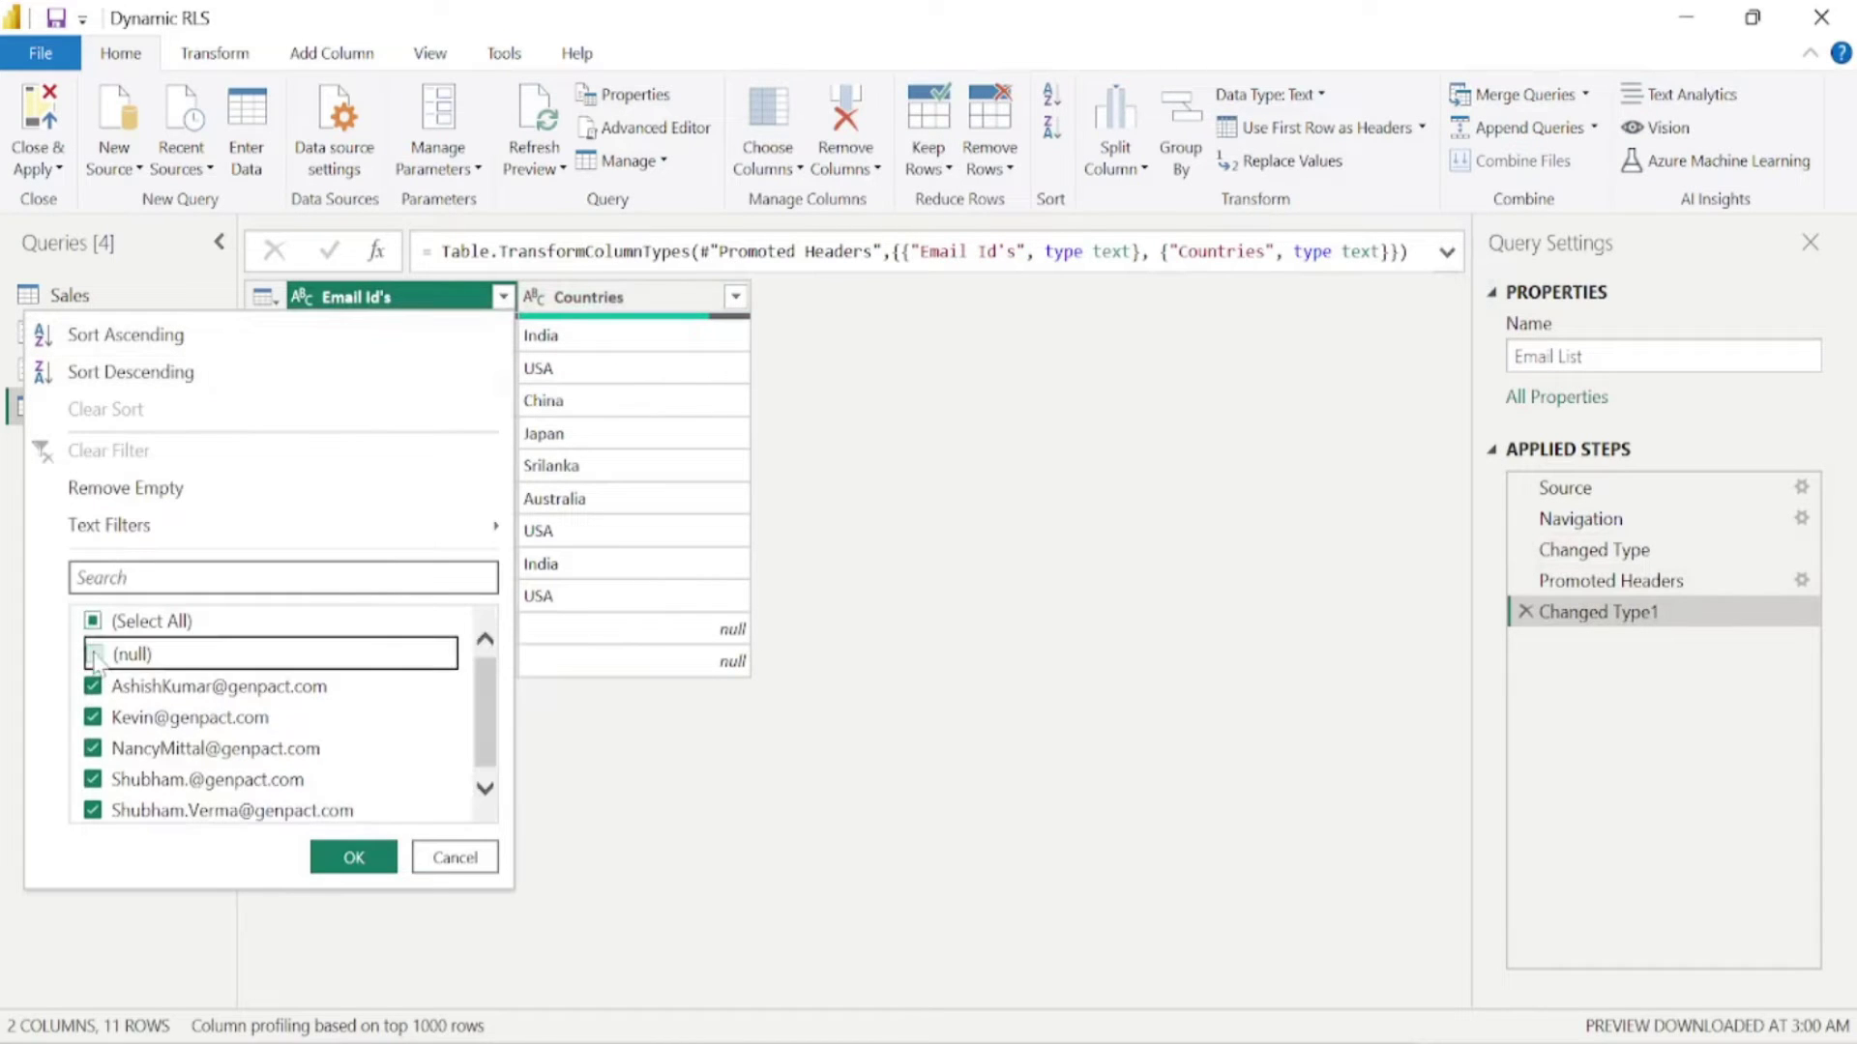
click(355, 857)
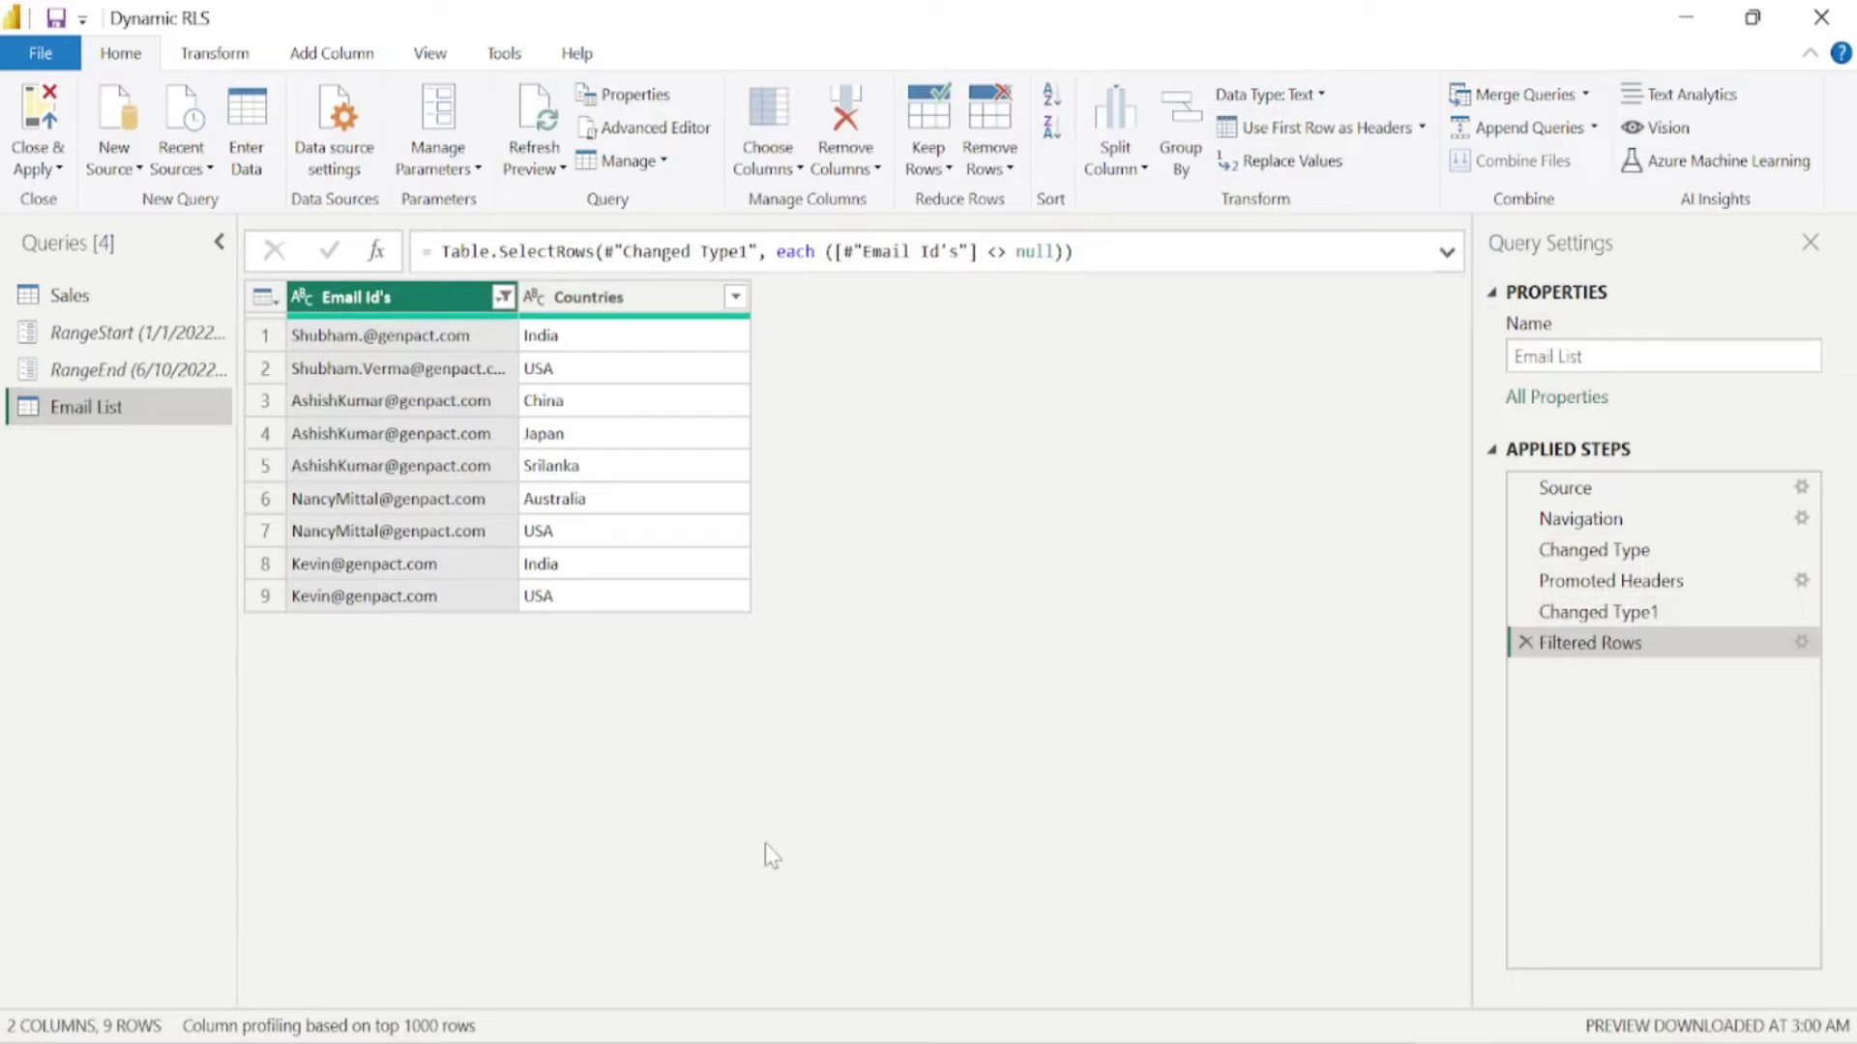
click(53, 170)
click(74, 196)
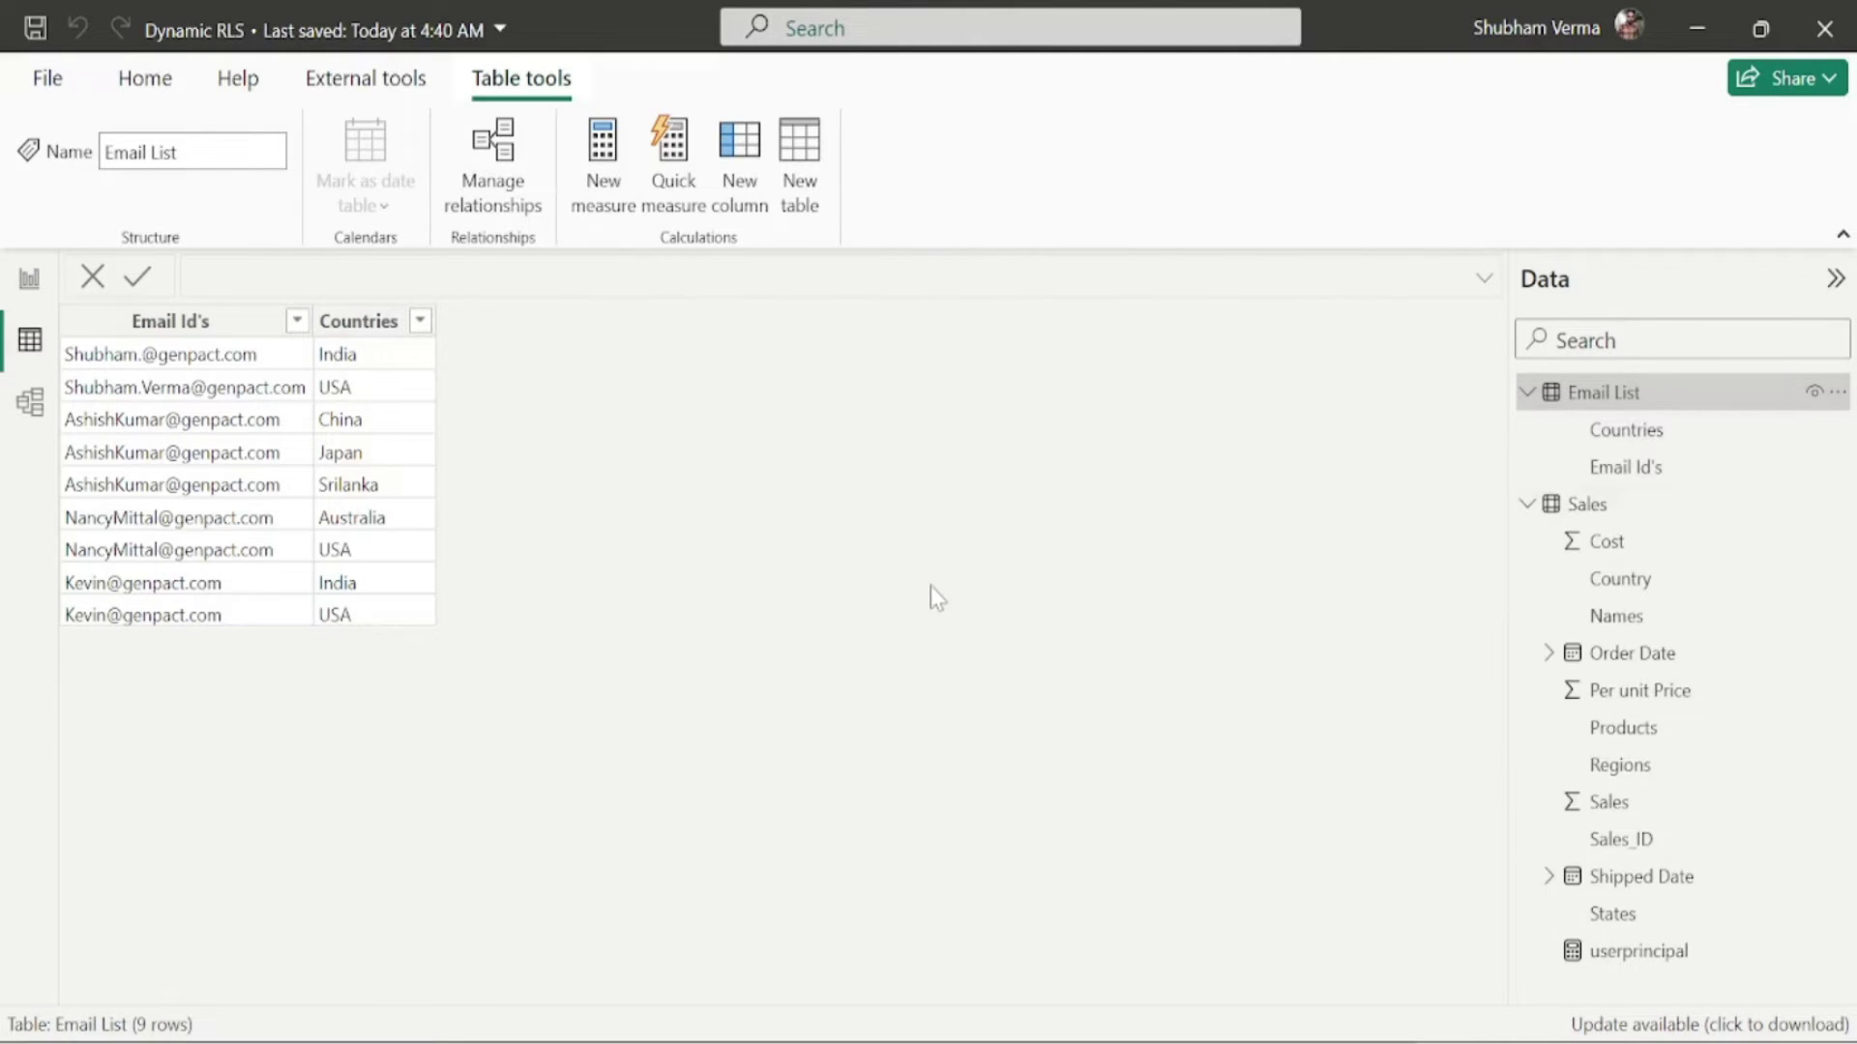
Step: Compare the Countries column of the Email List table with the Country column of the Sales table
click(355, 320)
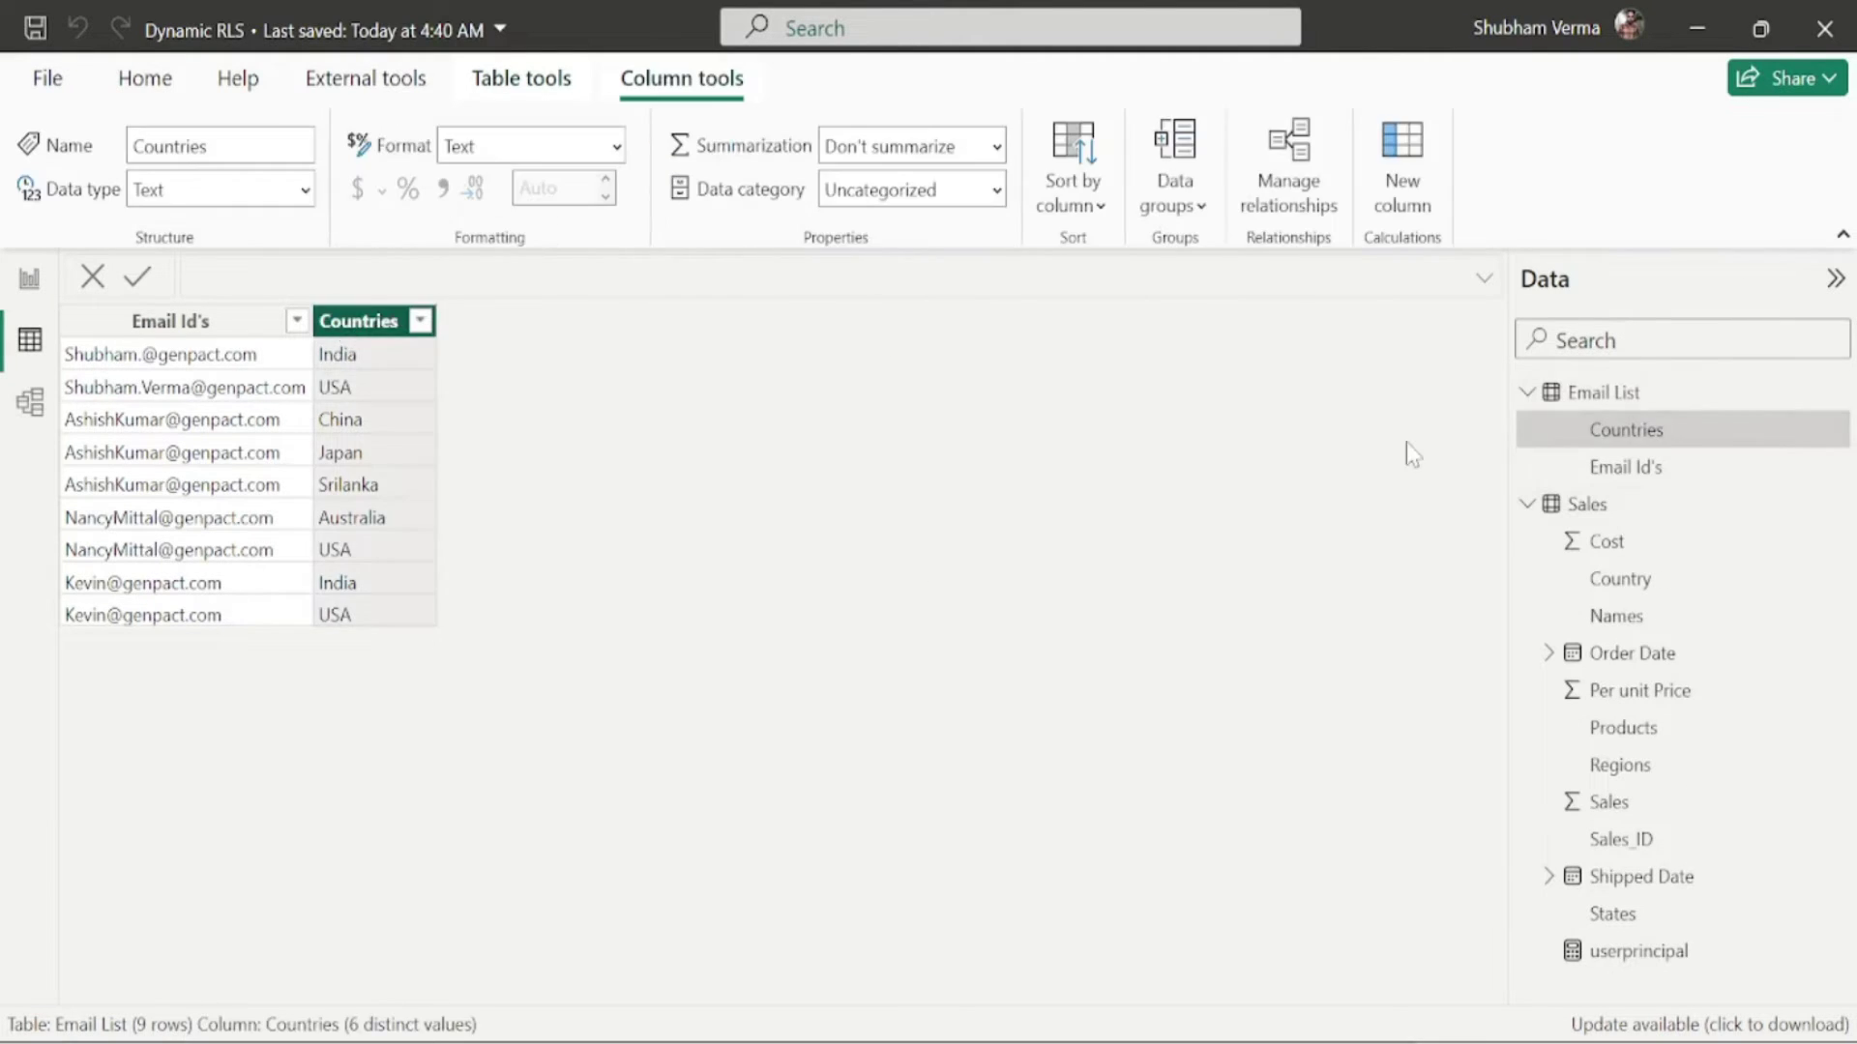
click(1559, 504)
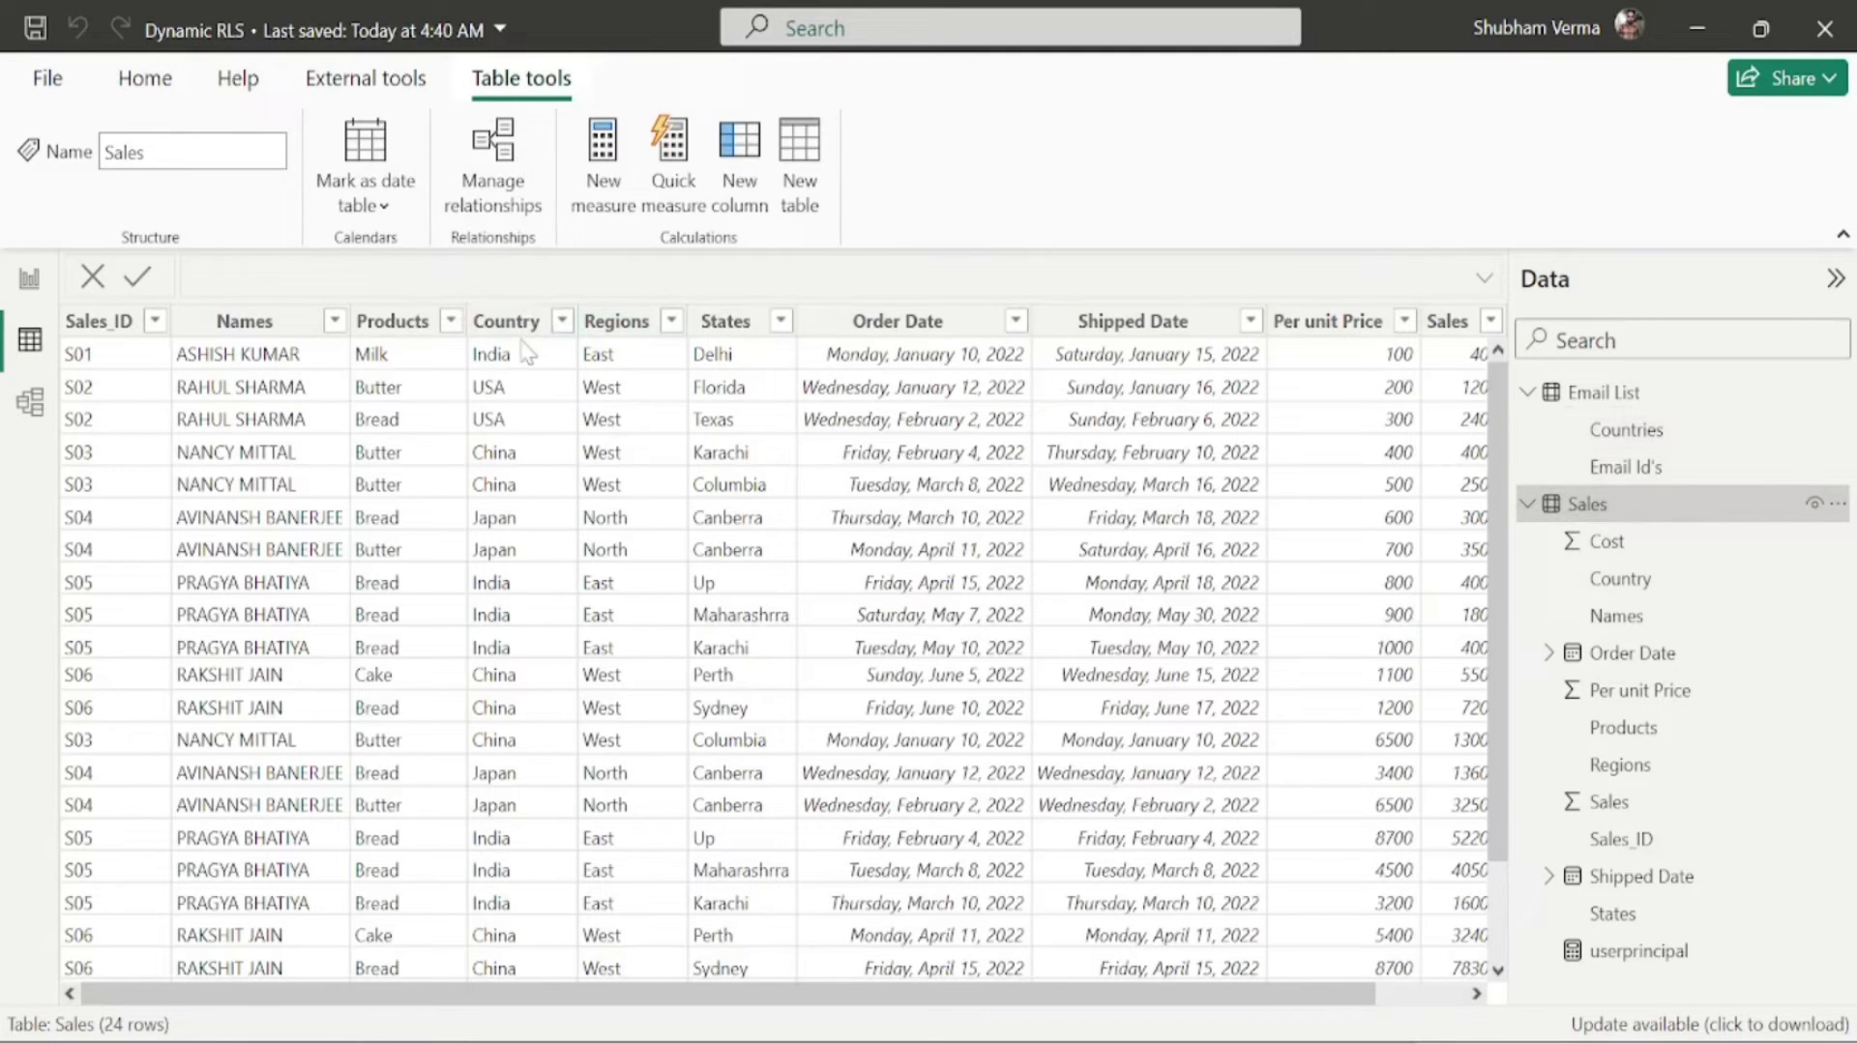
click(516, 331)
click(1595, 391)
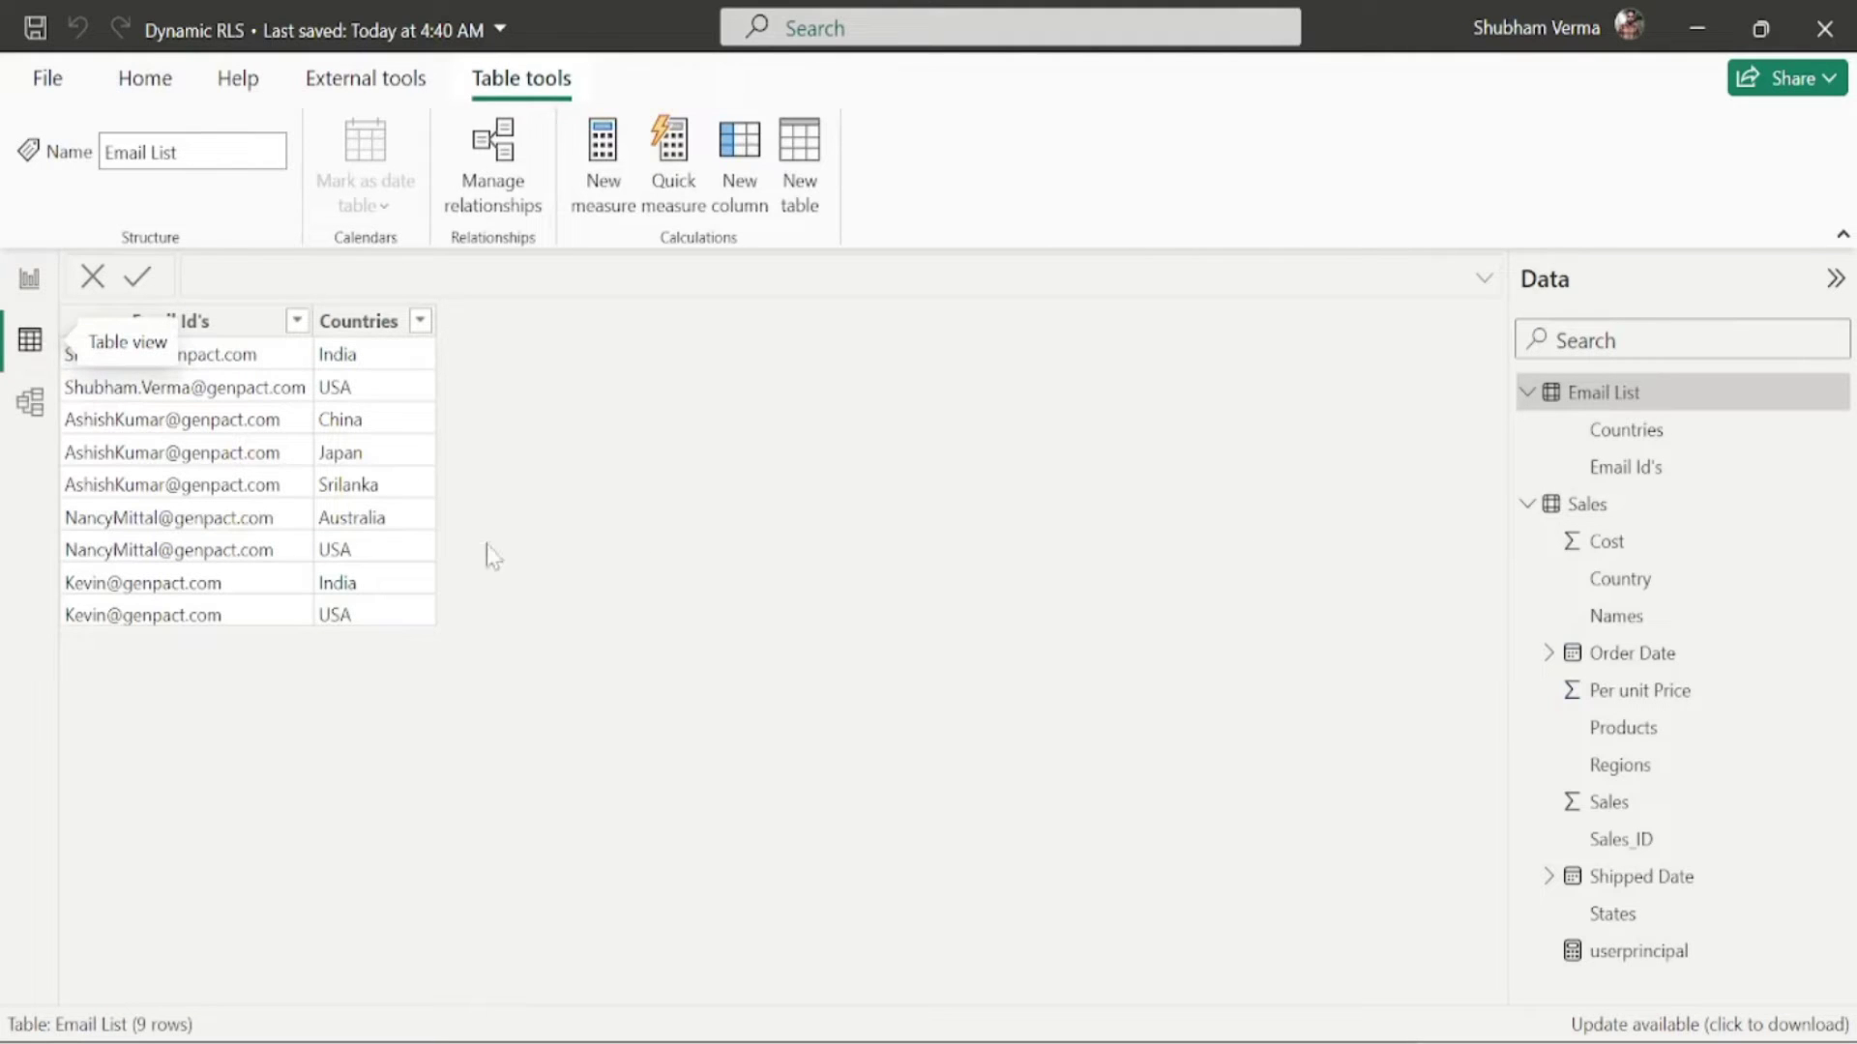
Step: Relate Email List Countries to Sales Country with cross filter direction Single (Email List filters Sales), and reposition the Email List card clear of Sales
click(39, 416)
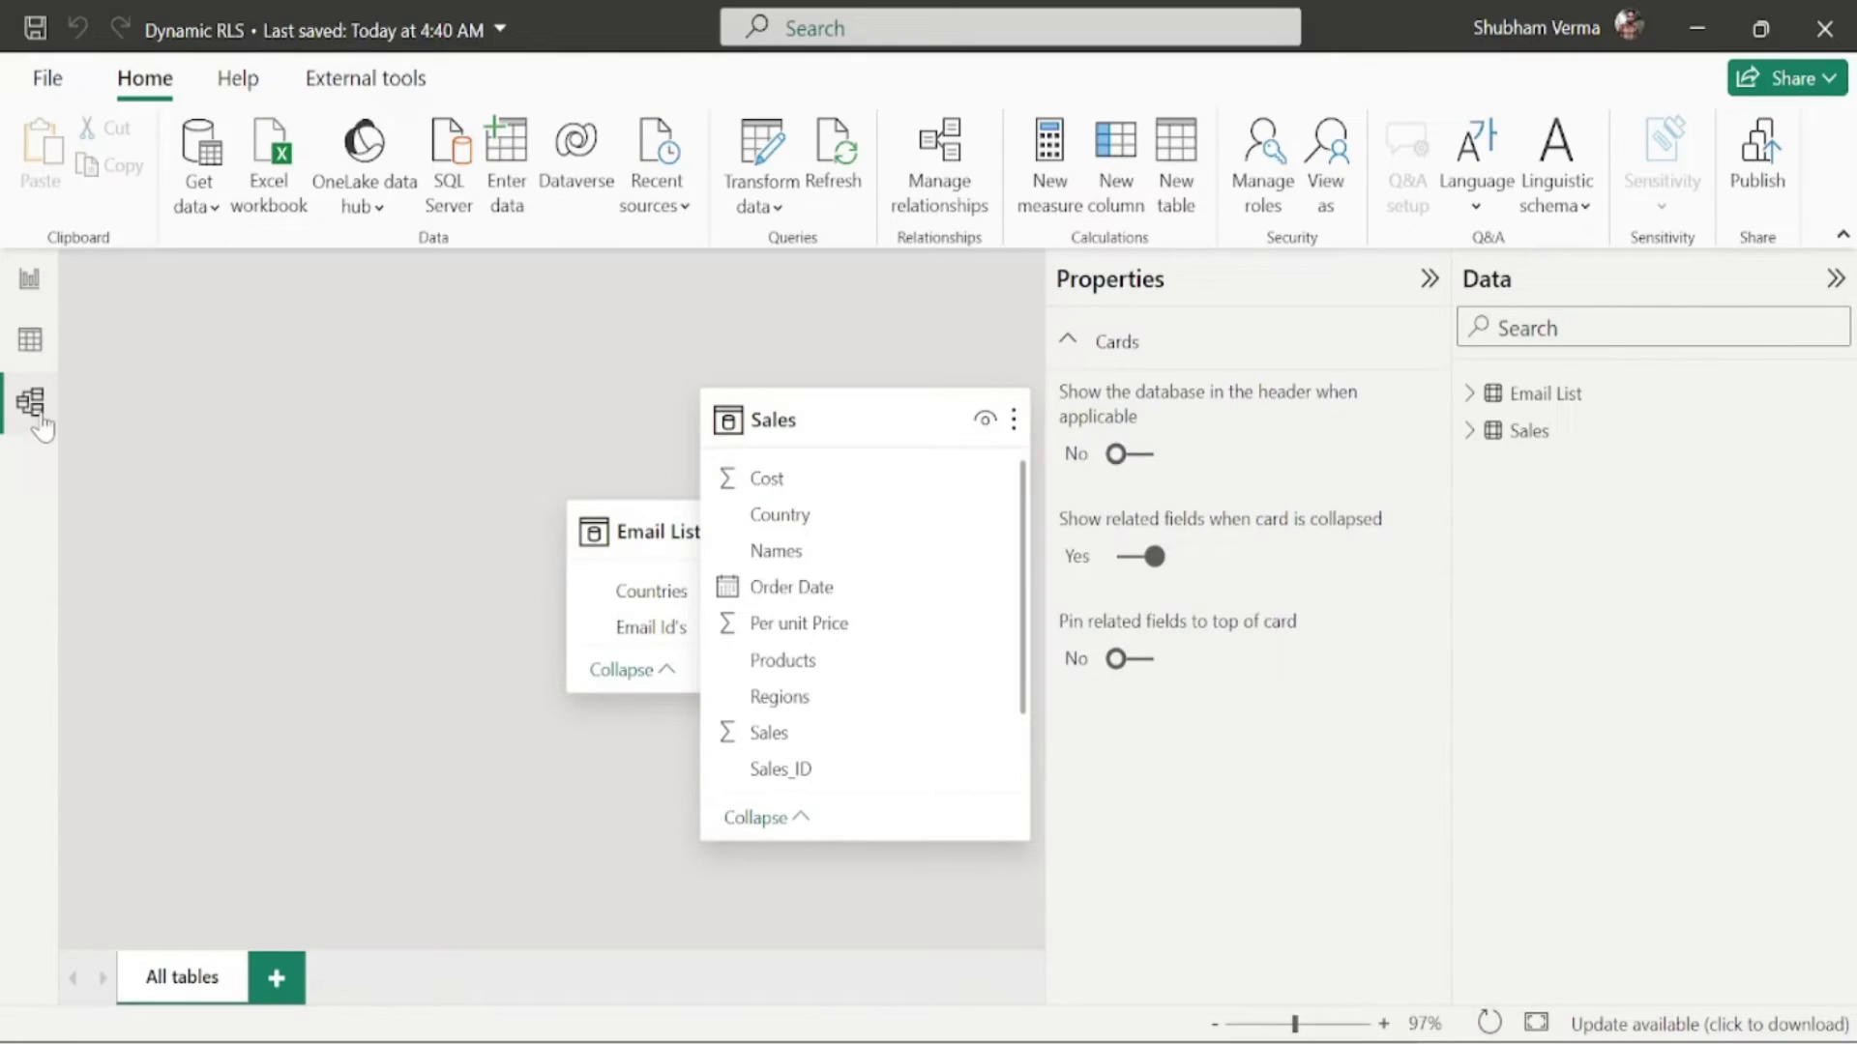
drag(656, 542, 316, 528)
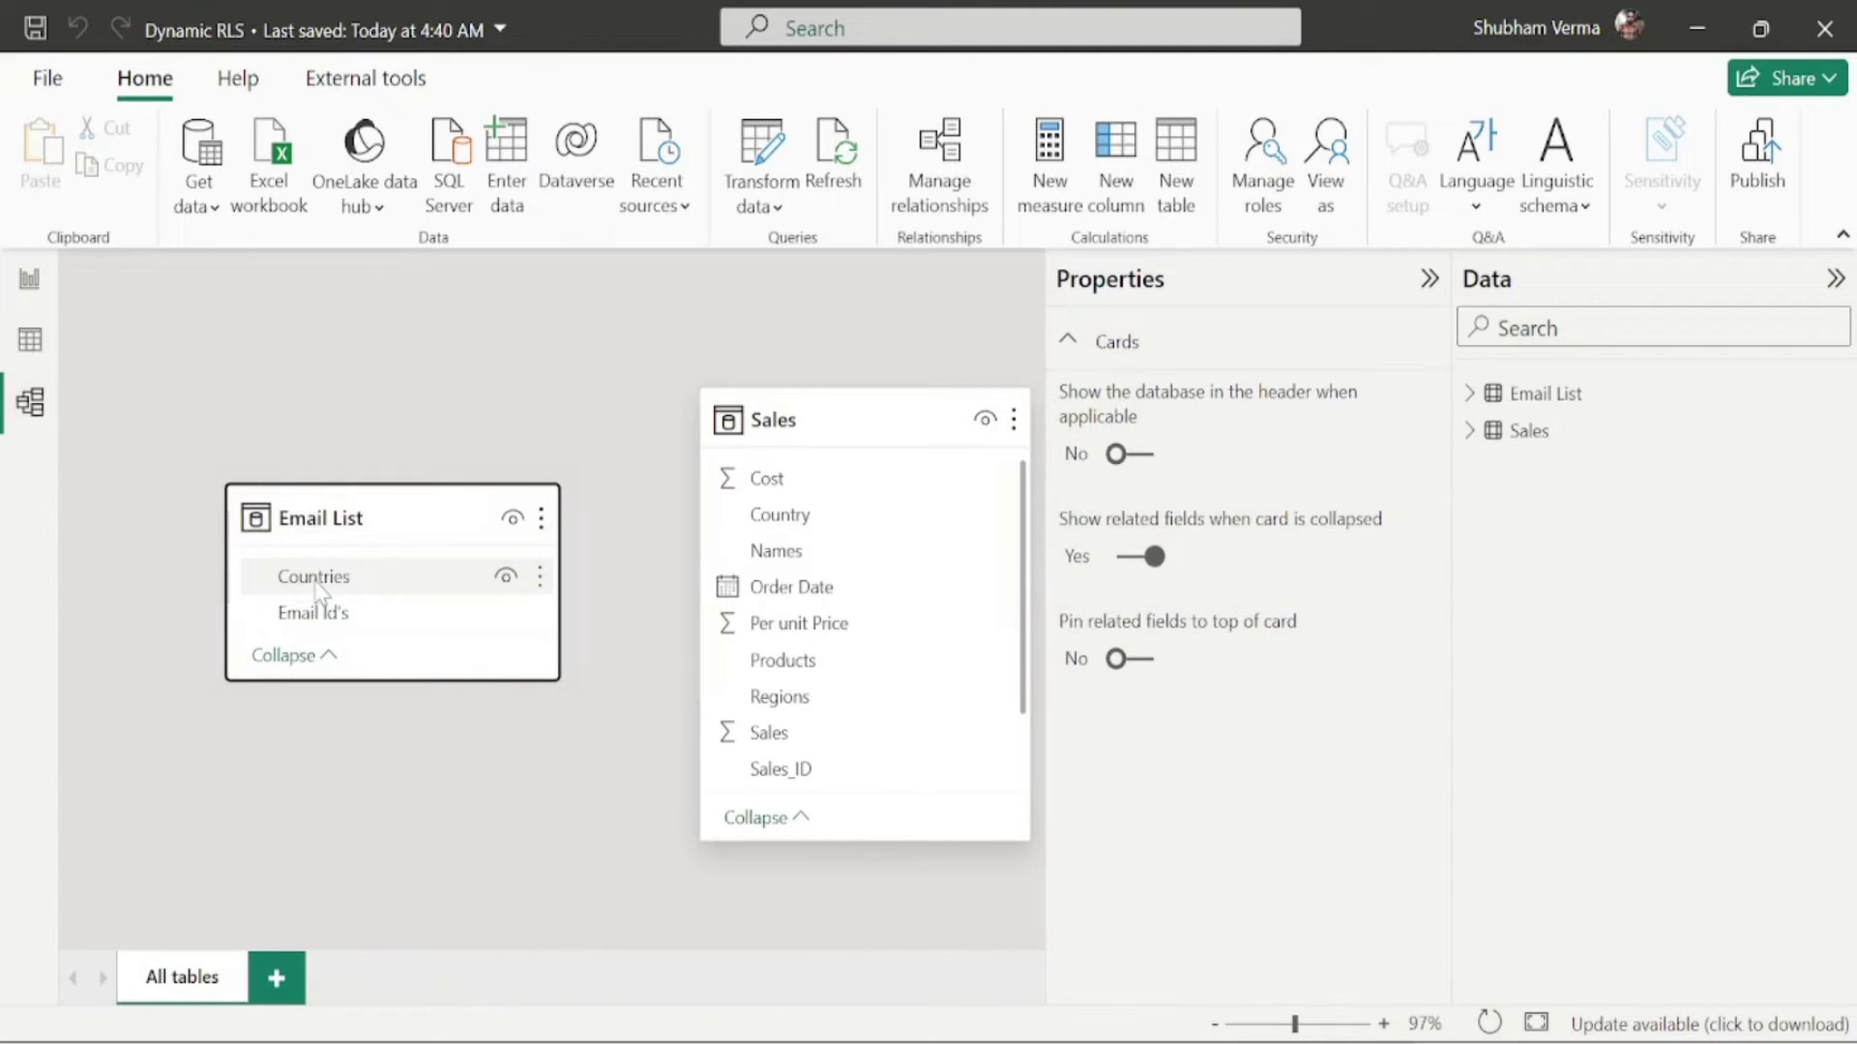
drag(317, 584, 780, 514)
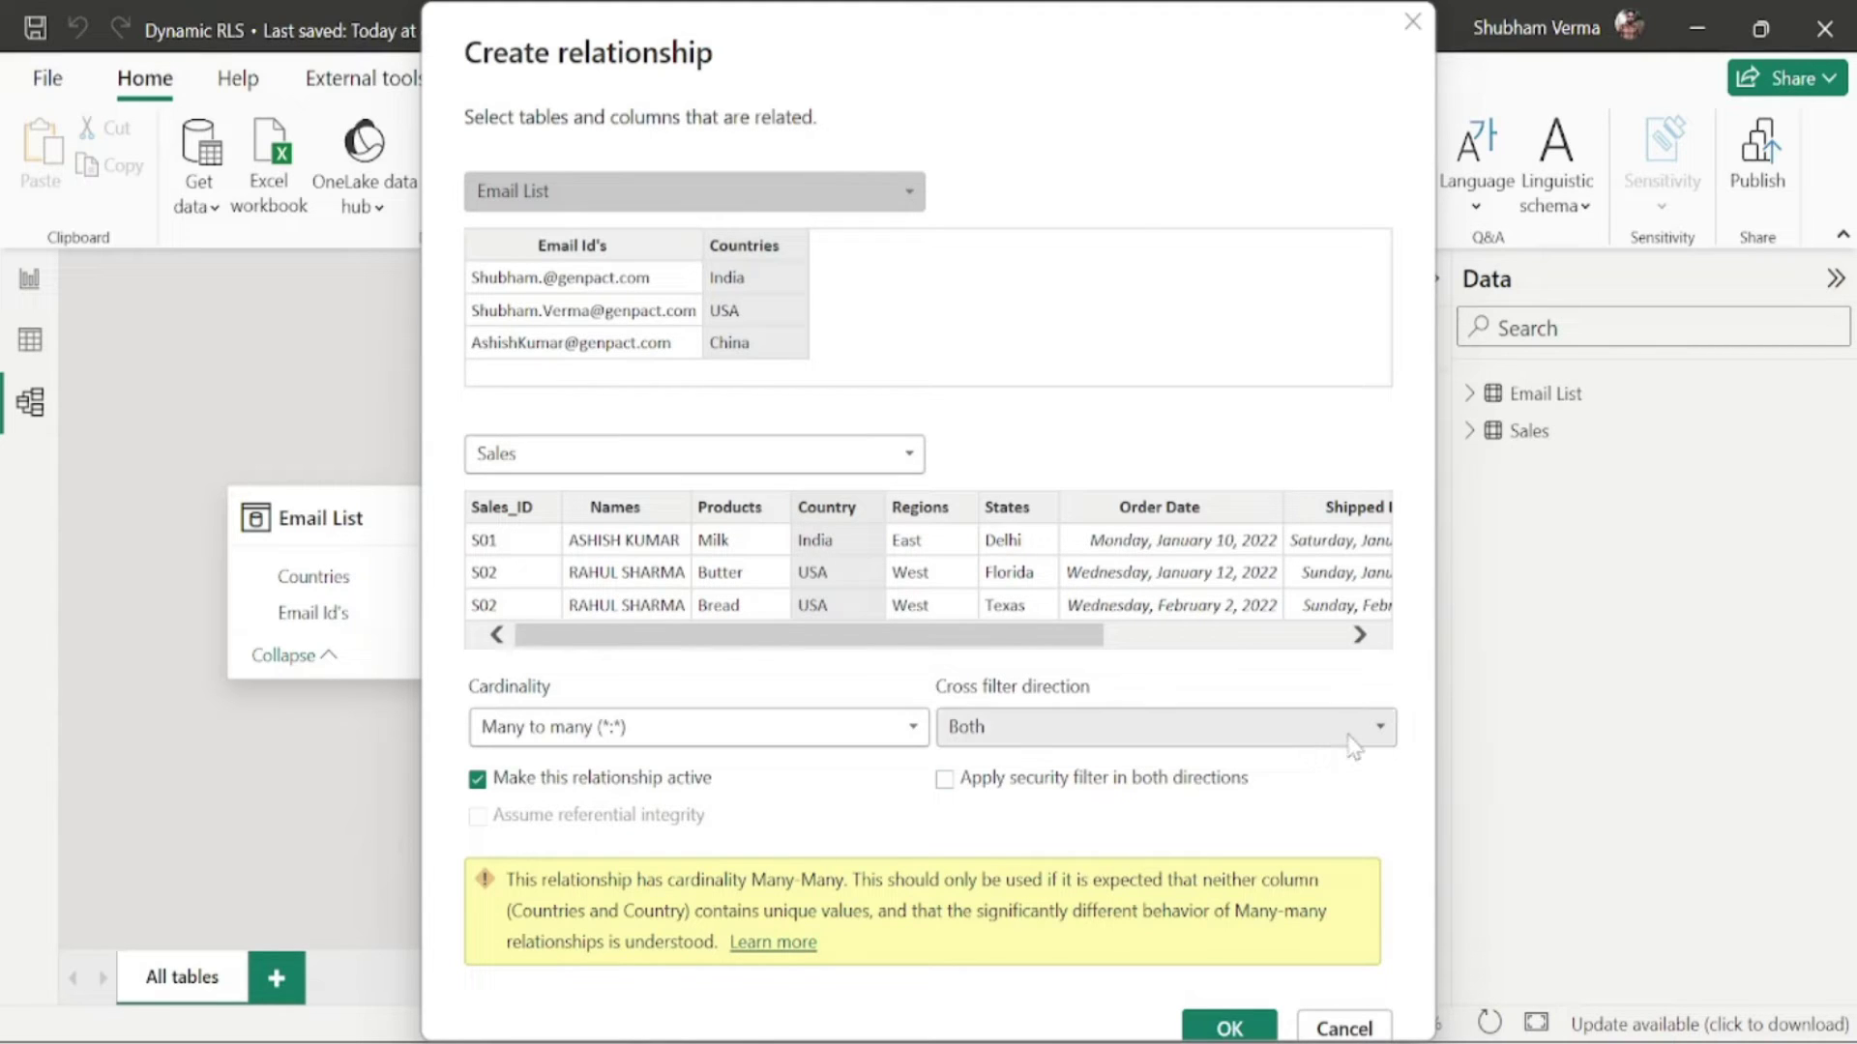
click(1383, 733)
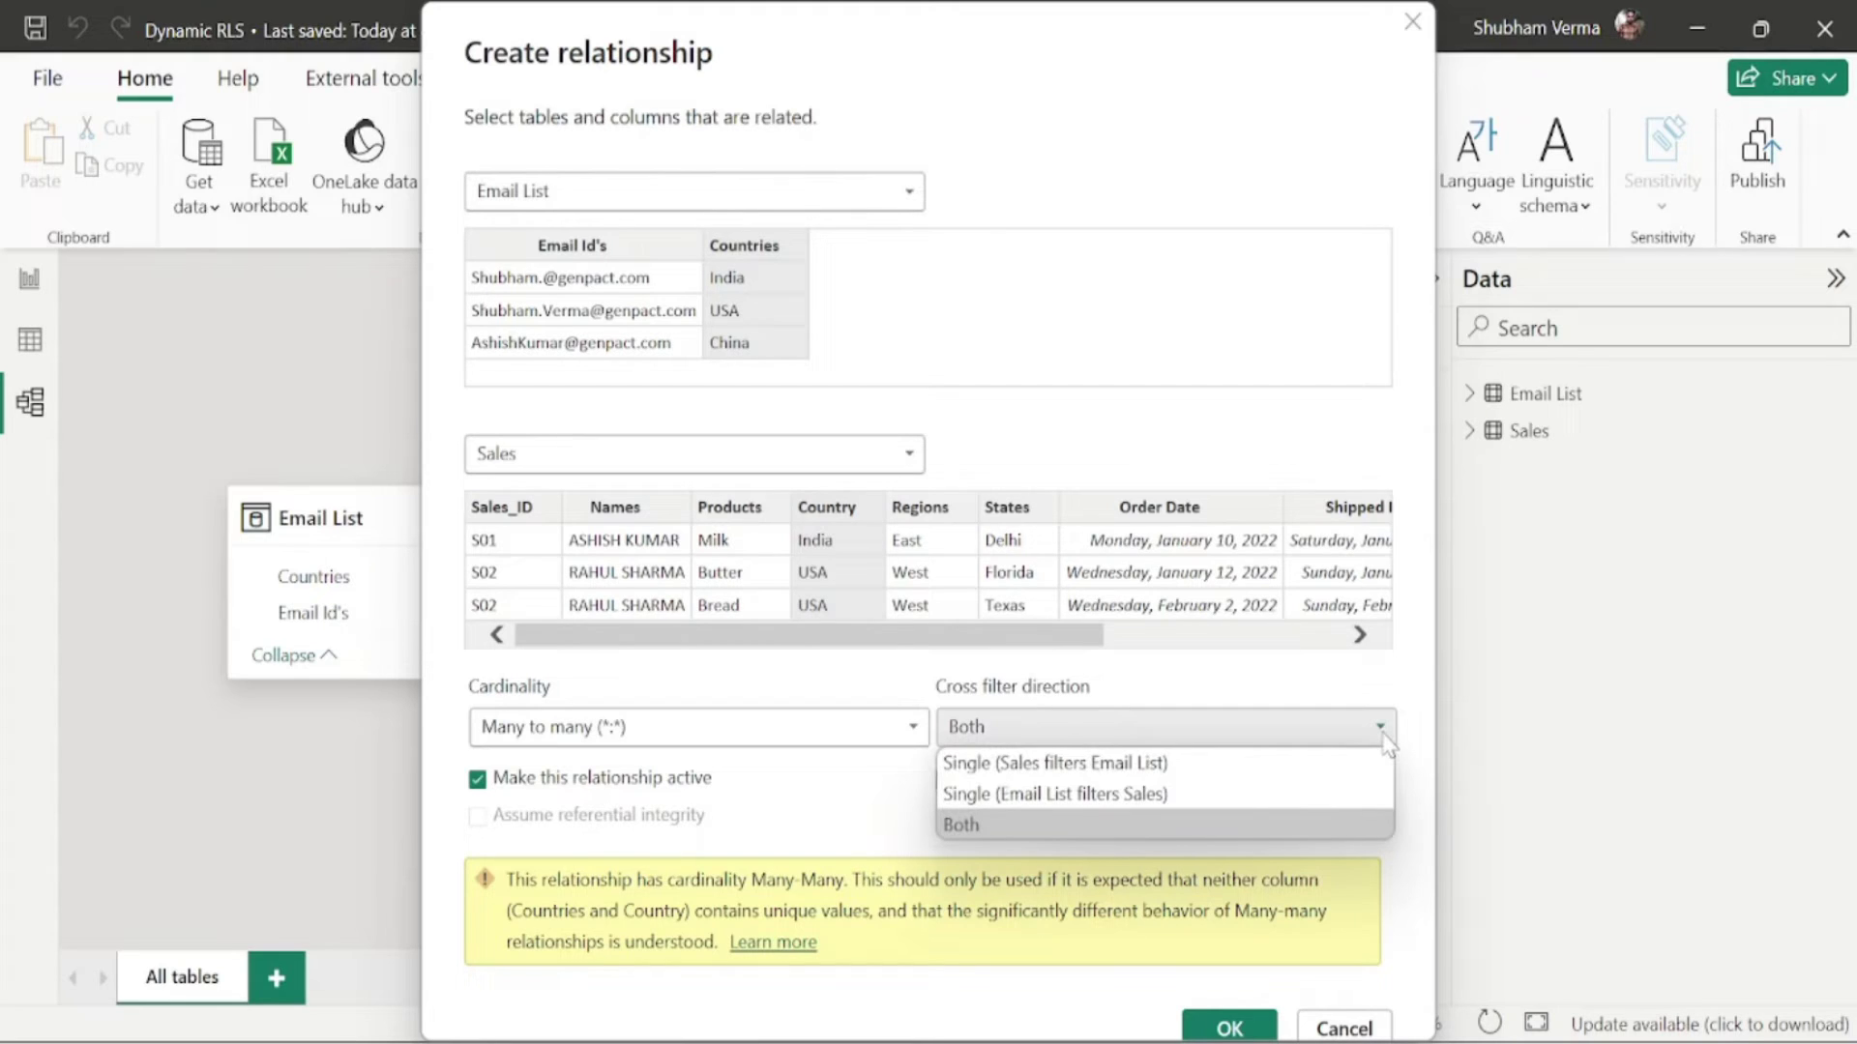
click(1109, 794)
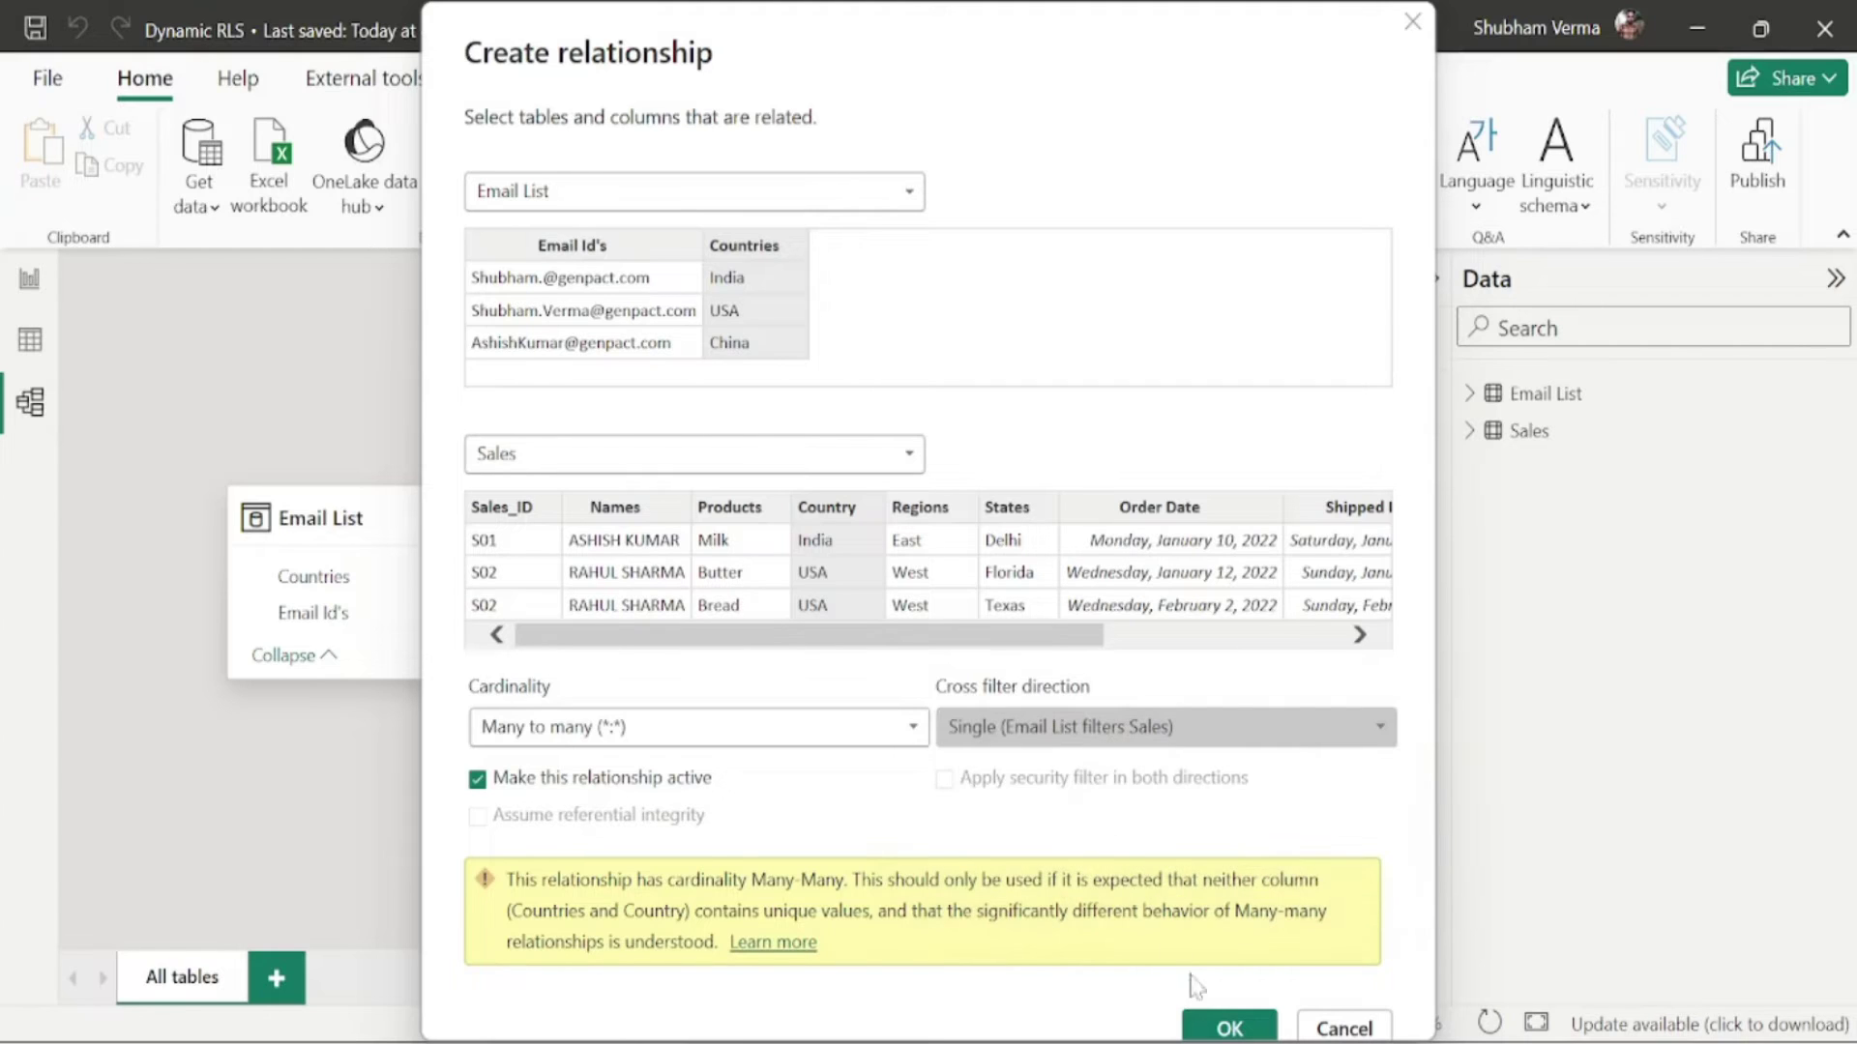
click(1228, 1027)
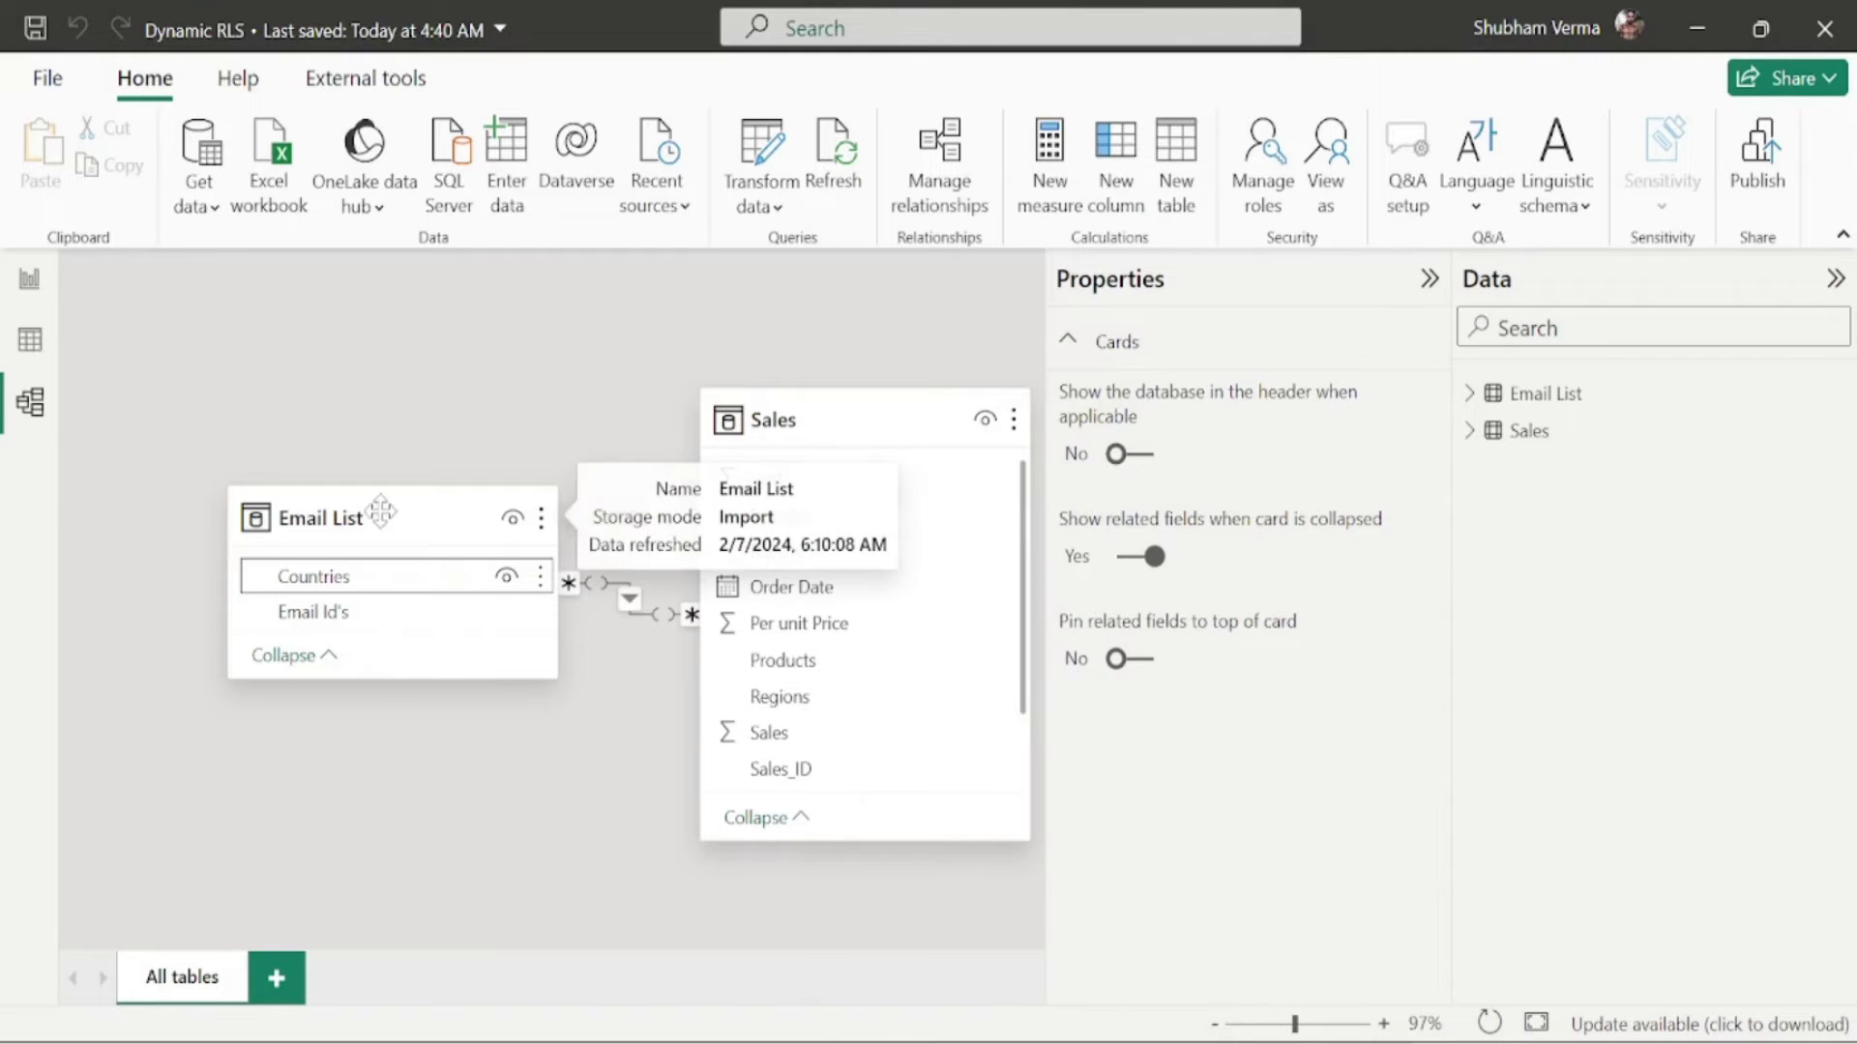
click(240, 457)
drag(240, 457, 240, 442)
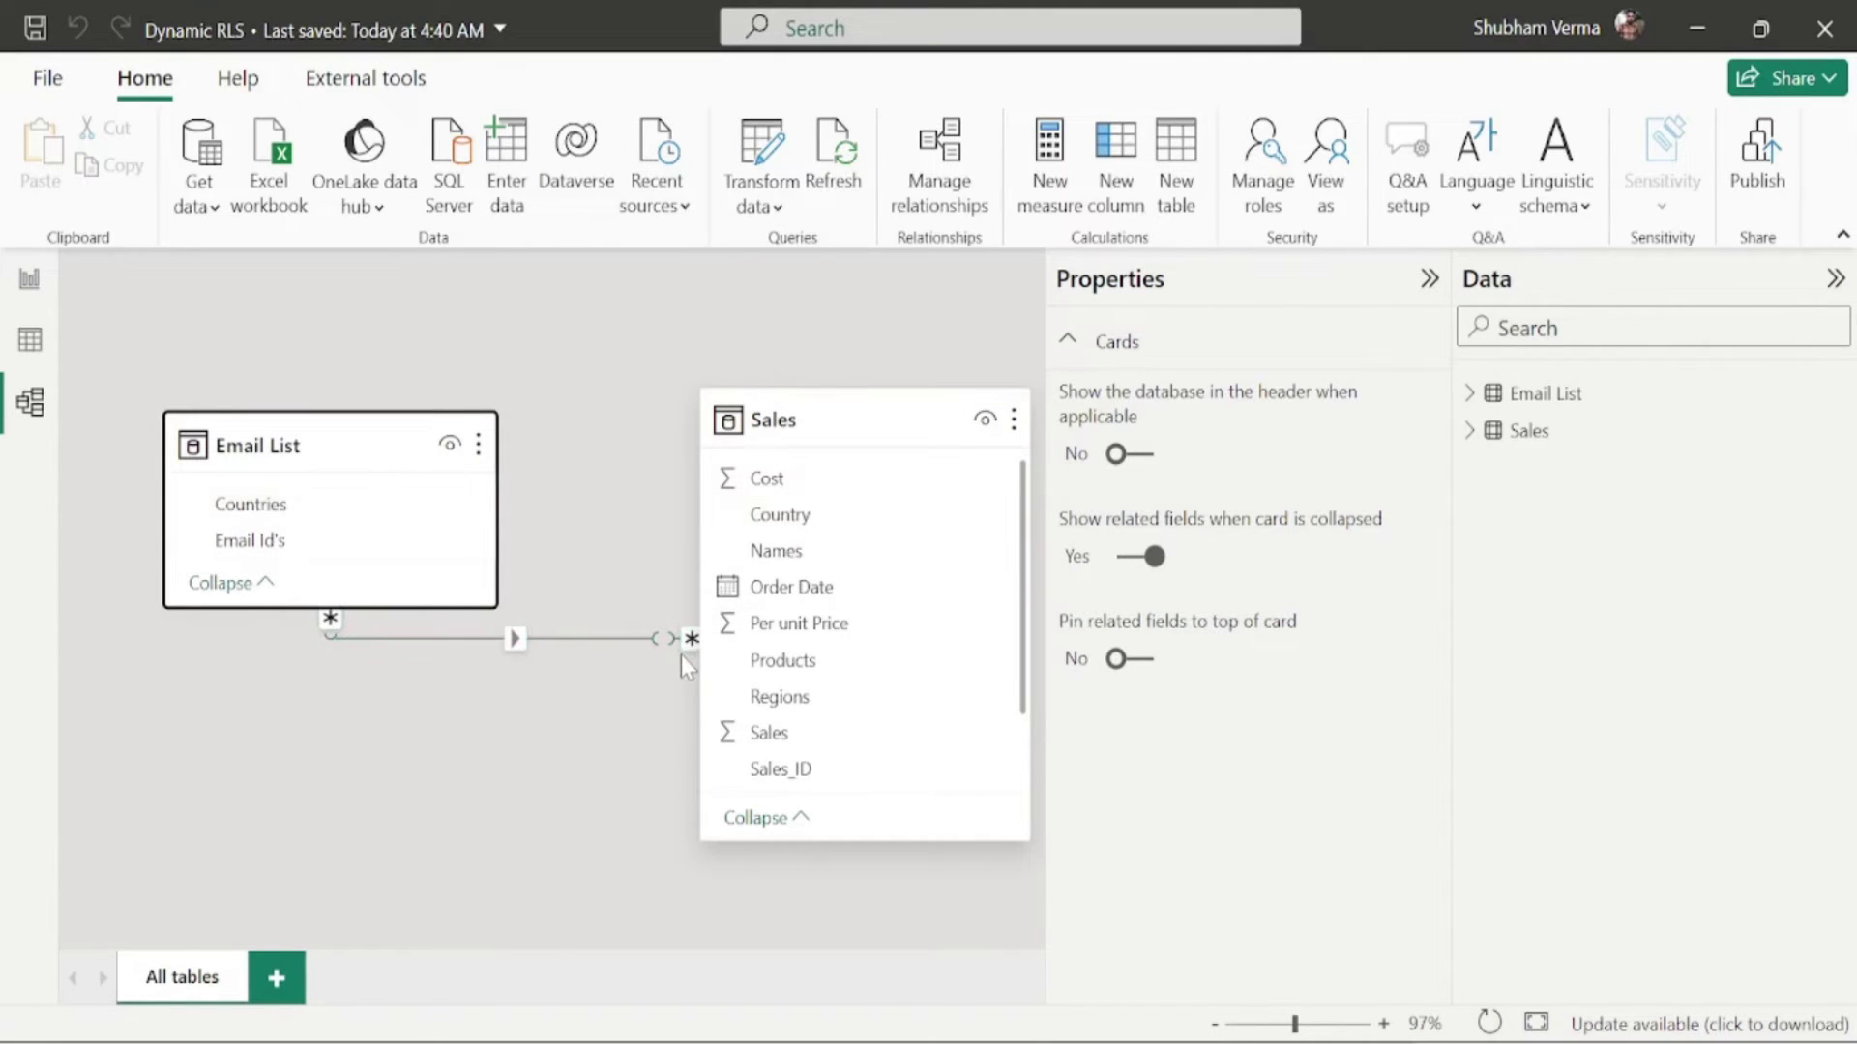
Step: Return to the report and create a new security role named "India & USA"
click(32, 284)
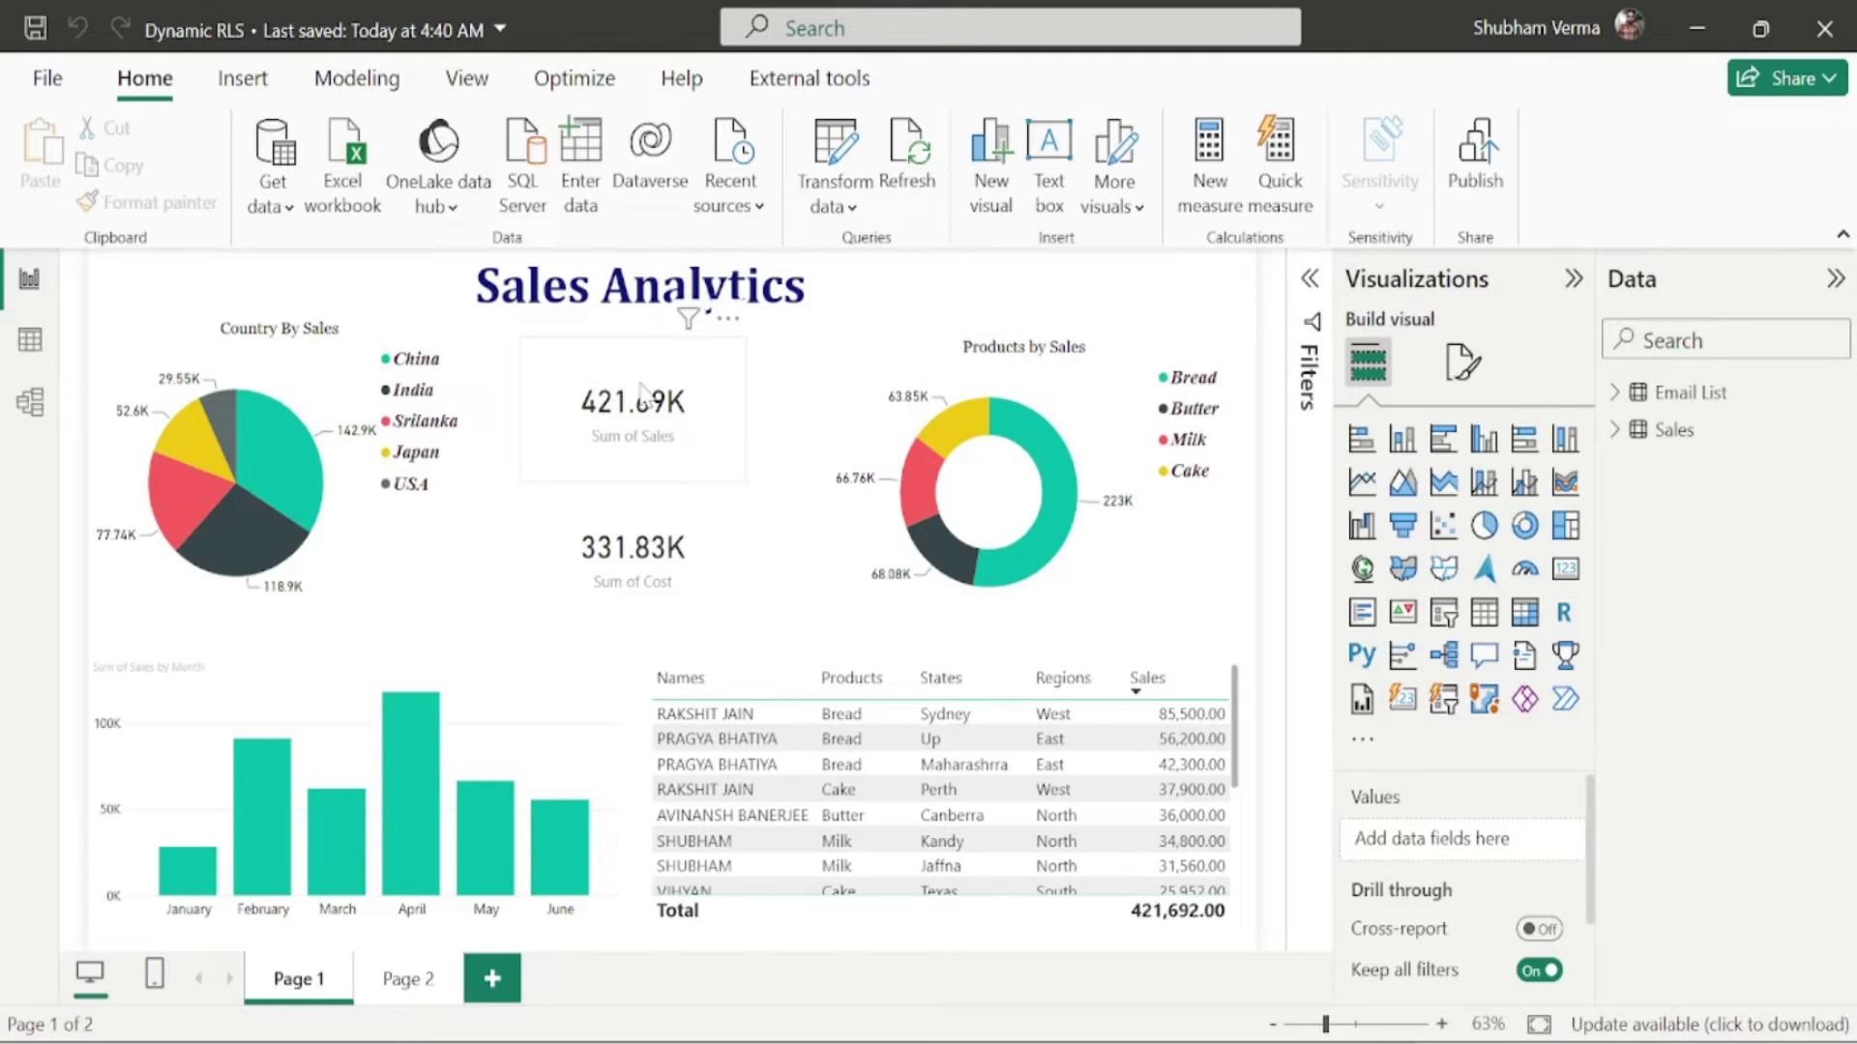
click(356, 82)
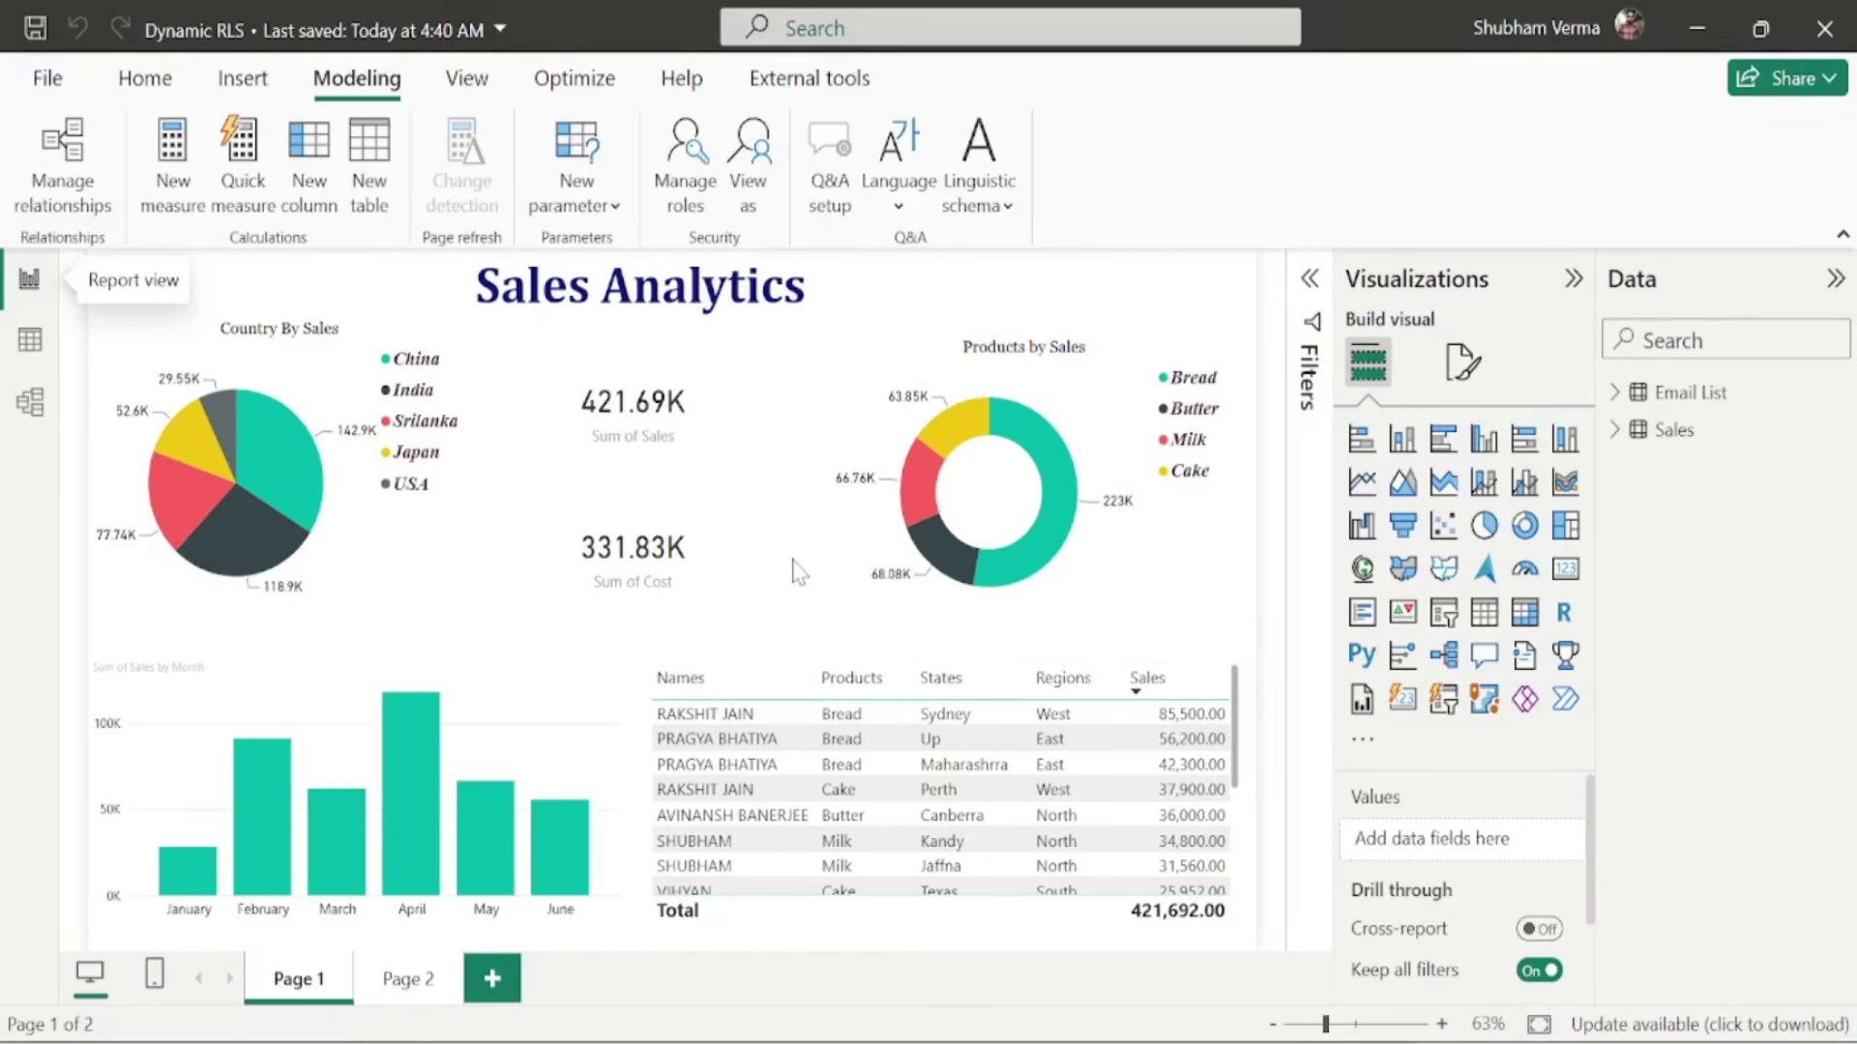
click(689, 199)
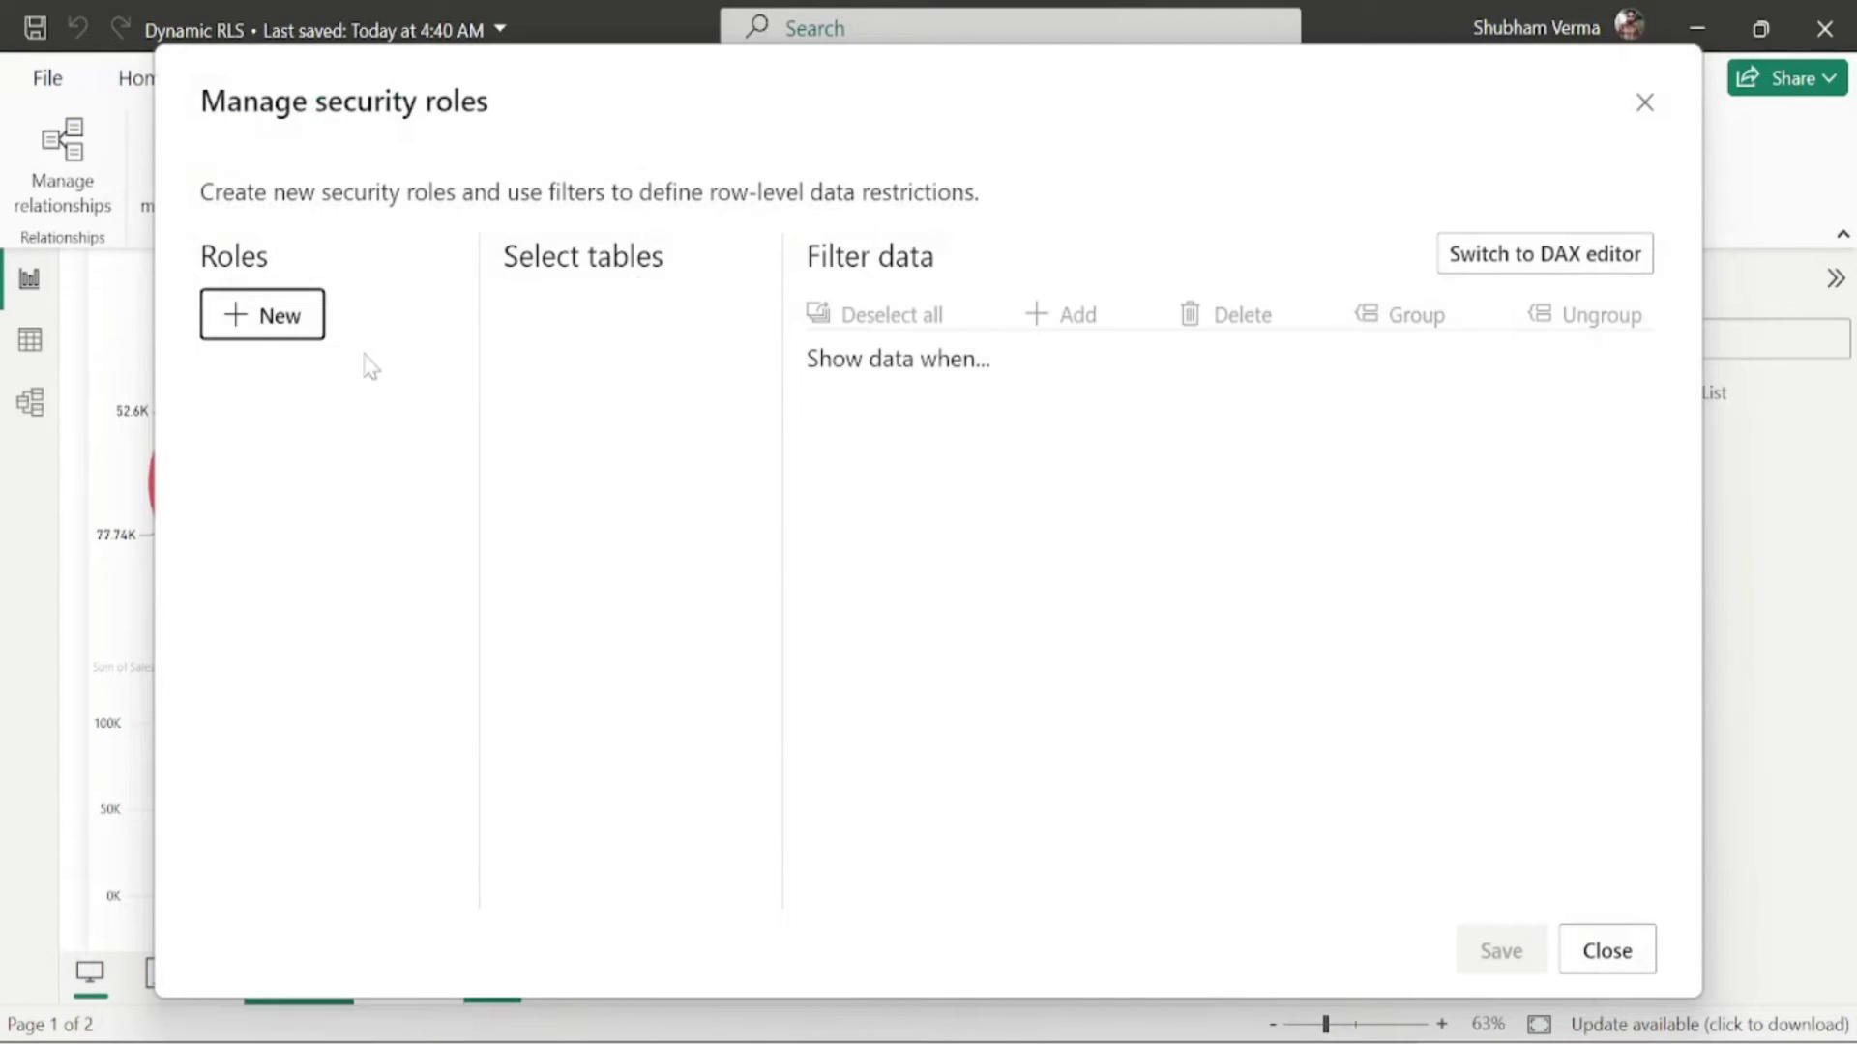
click(243, 329)
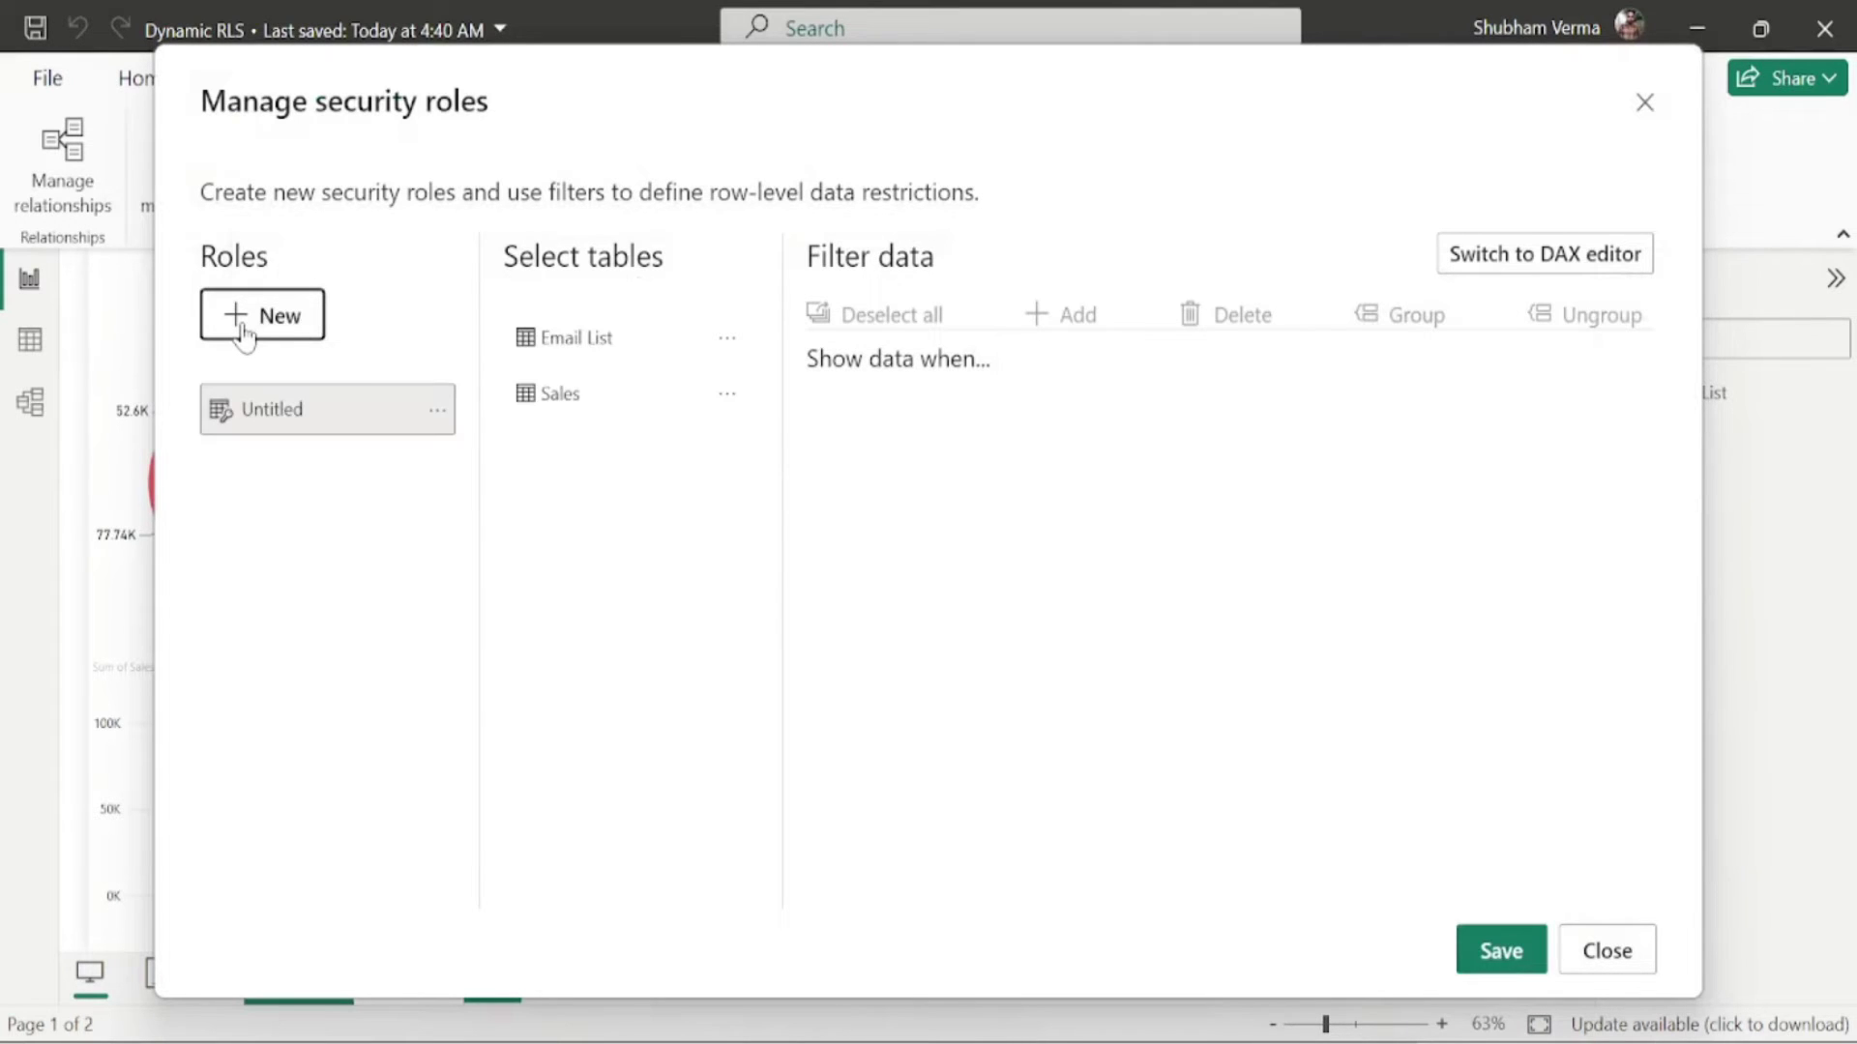
double_click(350, 408)
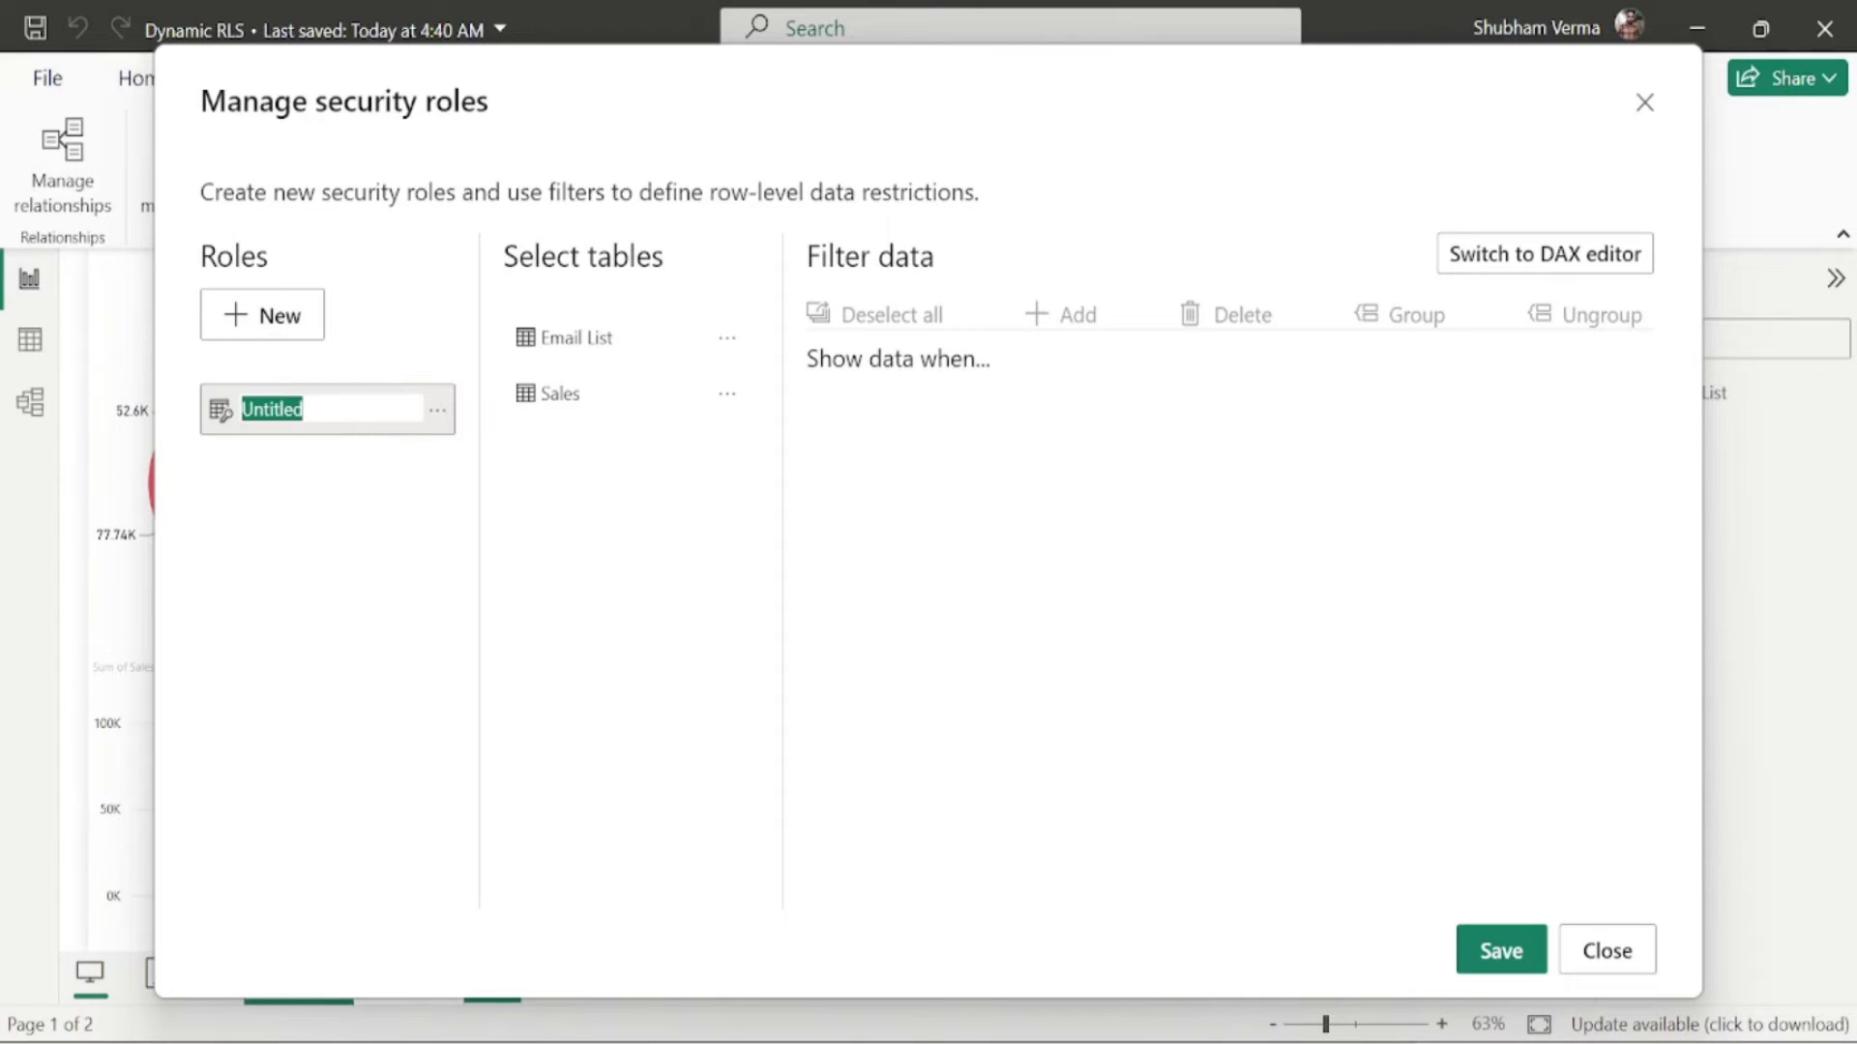
text(India)
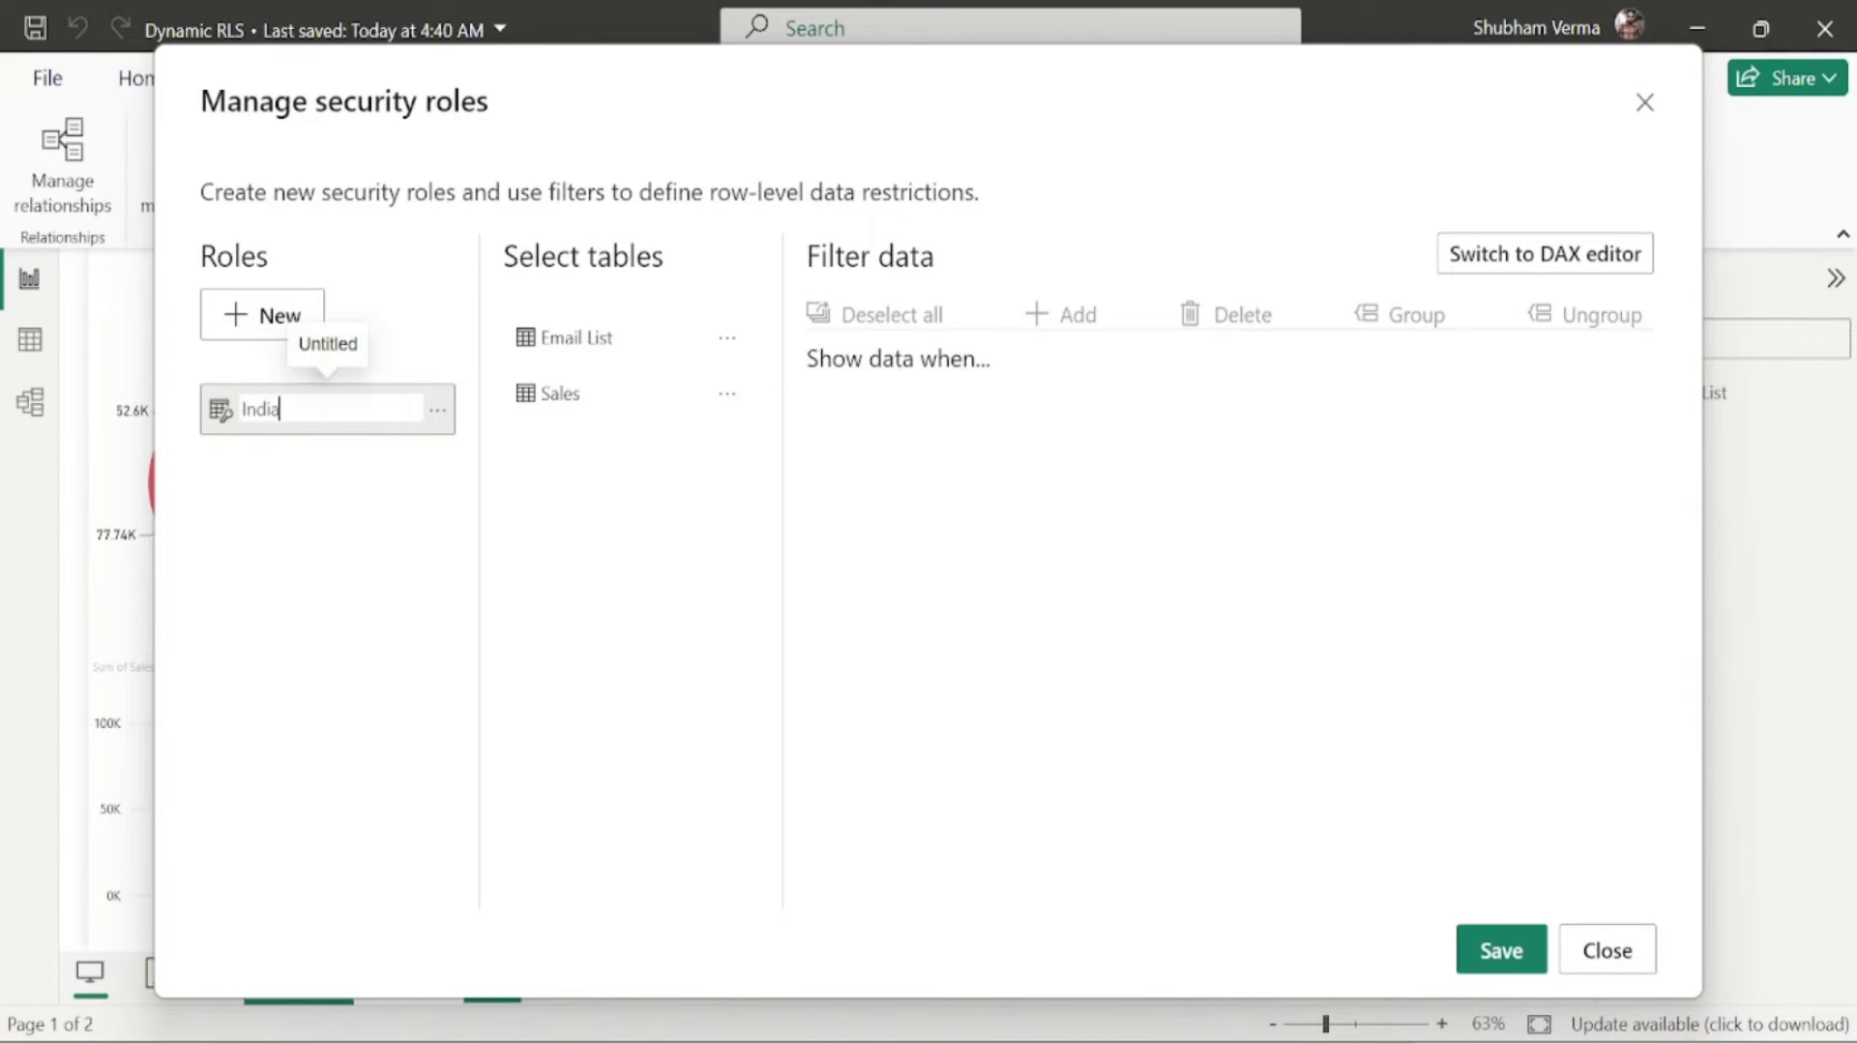
text( &USA)
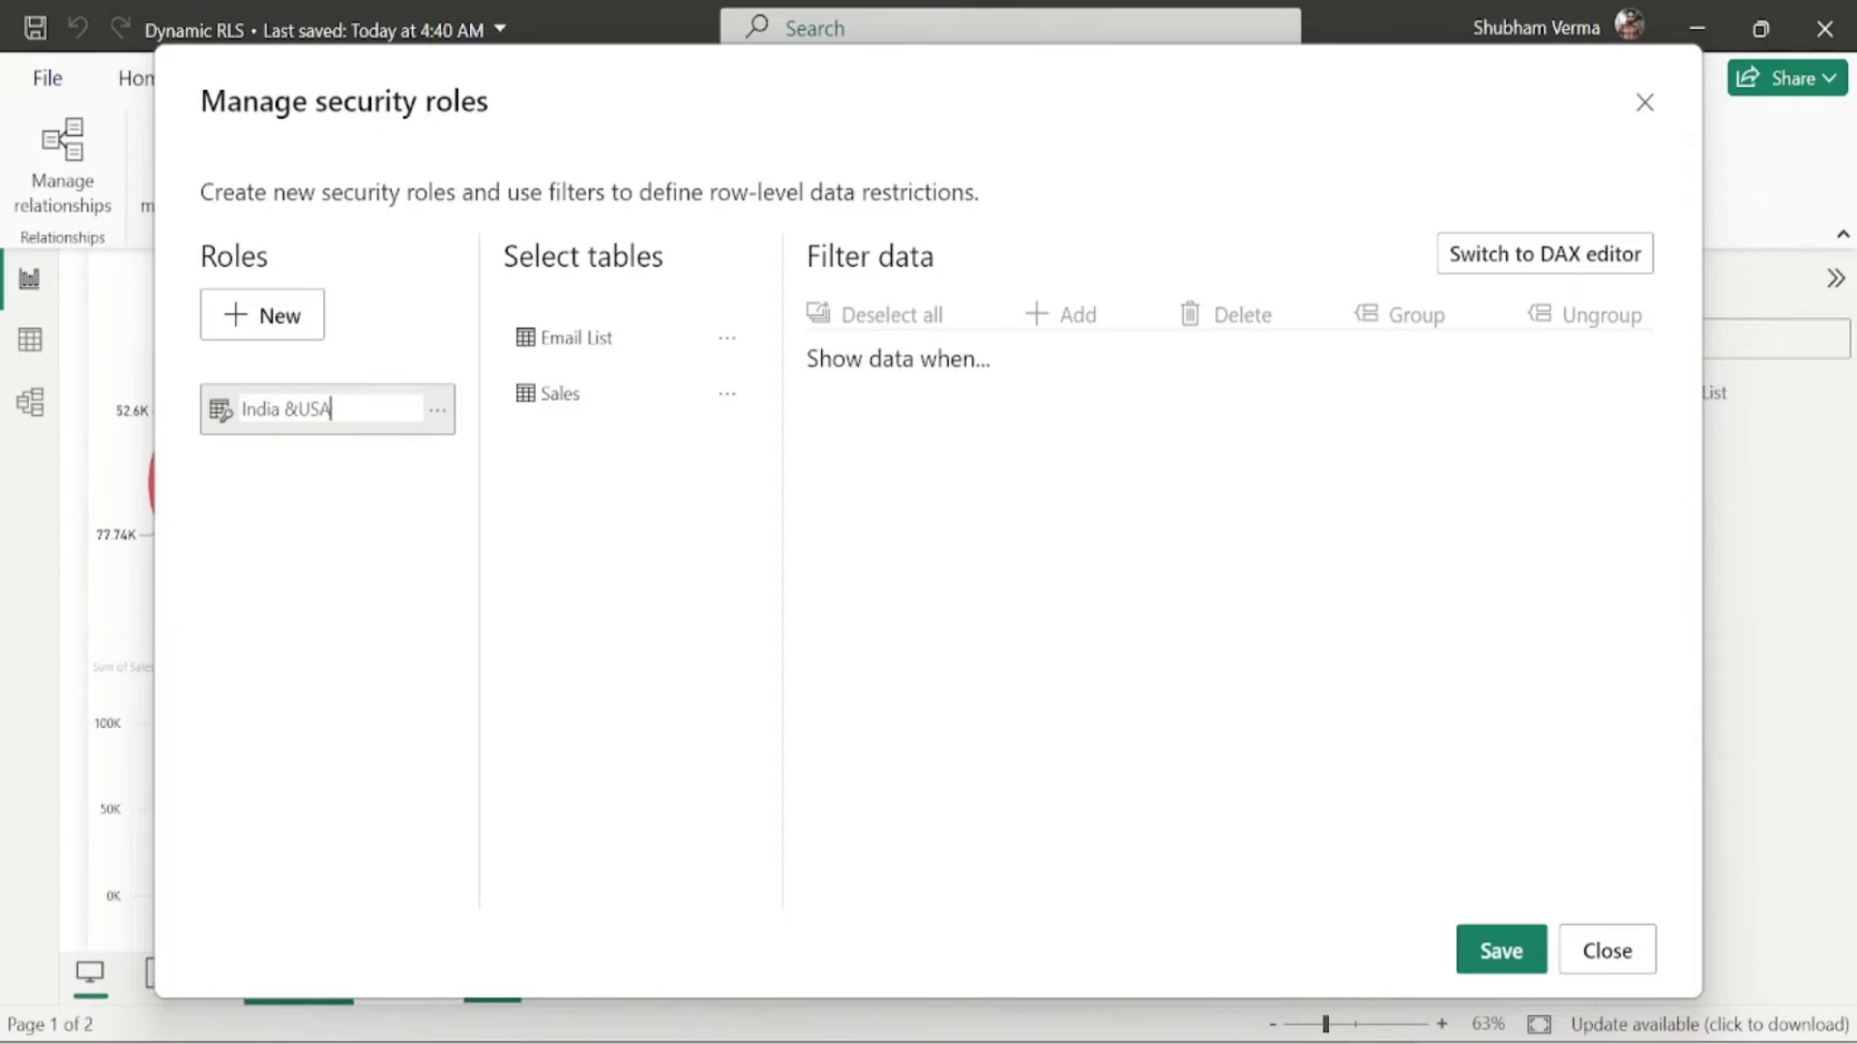
key(Return)
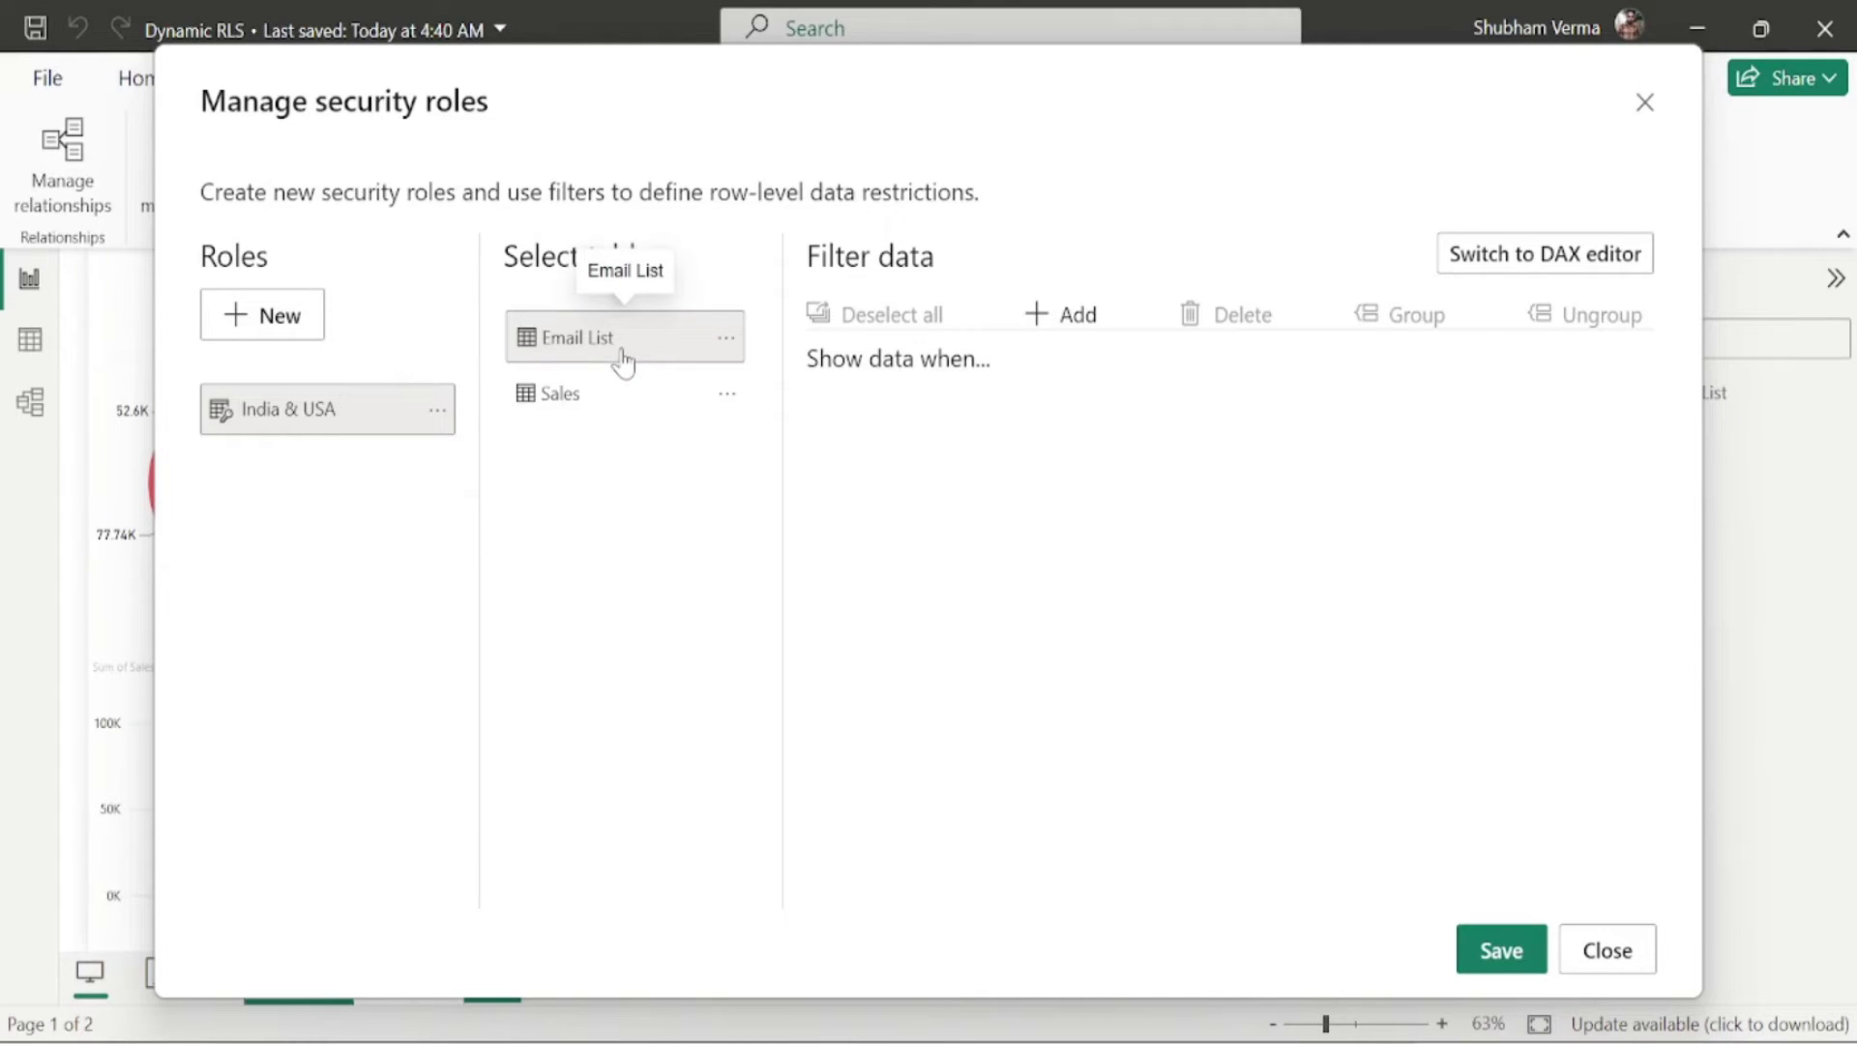
Step: Filter the Email List table in the India & USA role with [Email Id's] =USERPRINCIPALNAME(), save the role, and close the role manager
click(1038, 331)
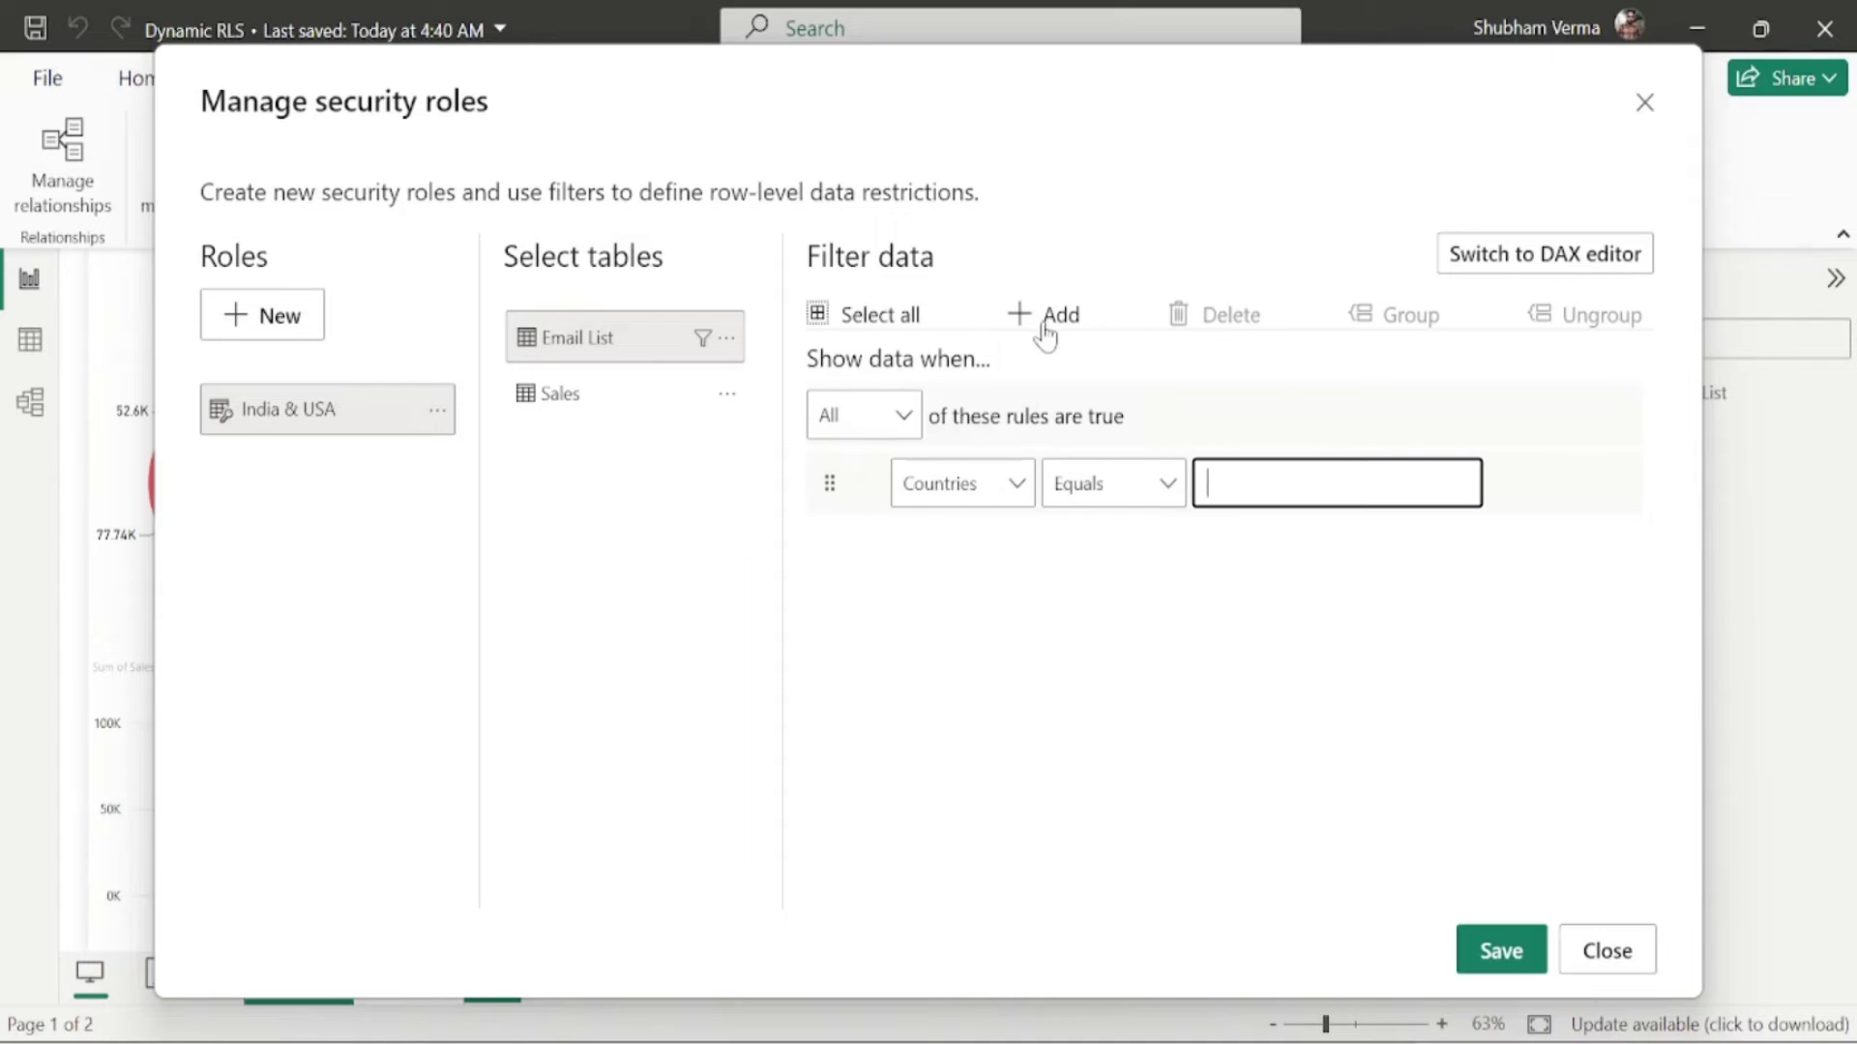
click(1017, 483)
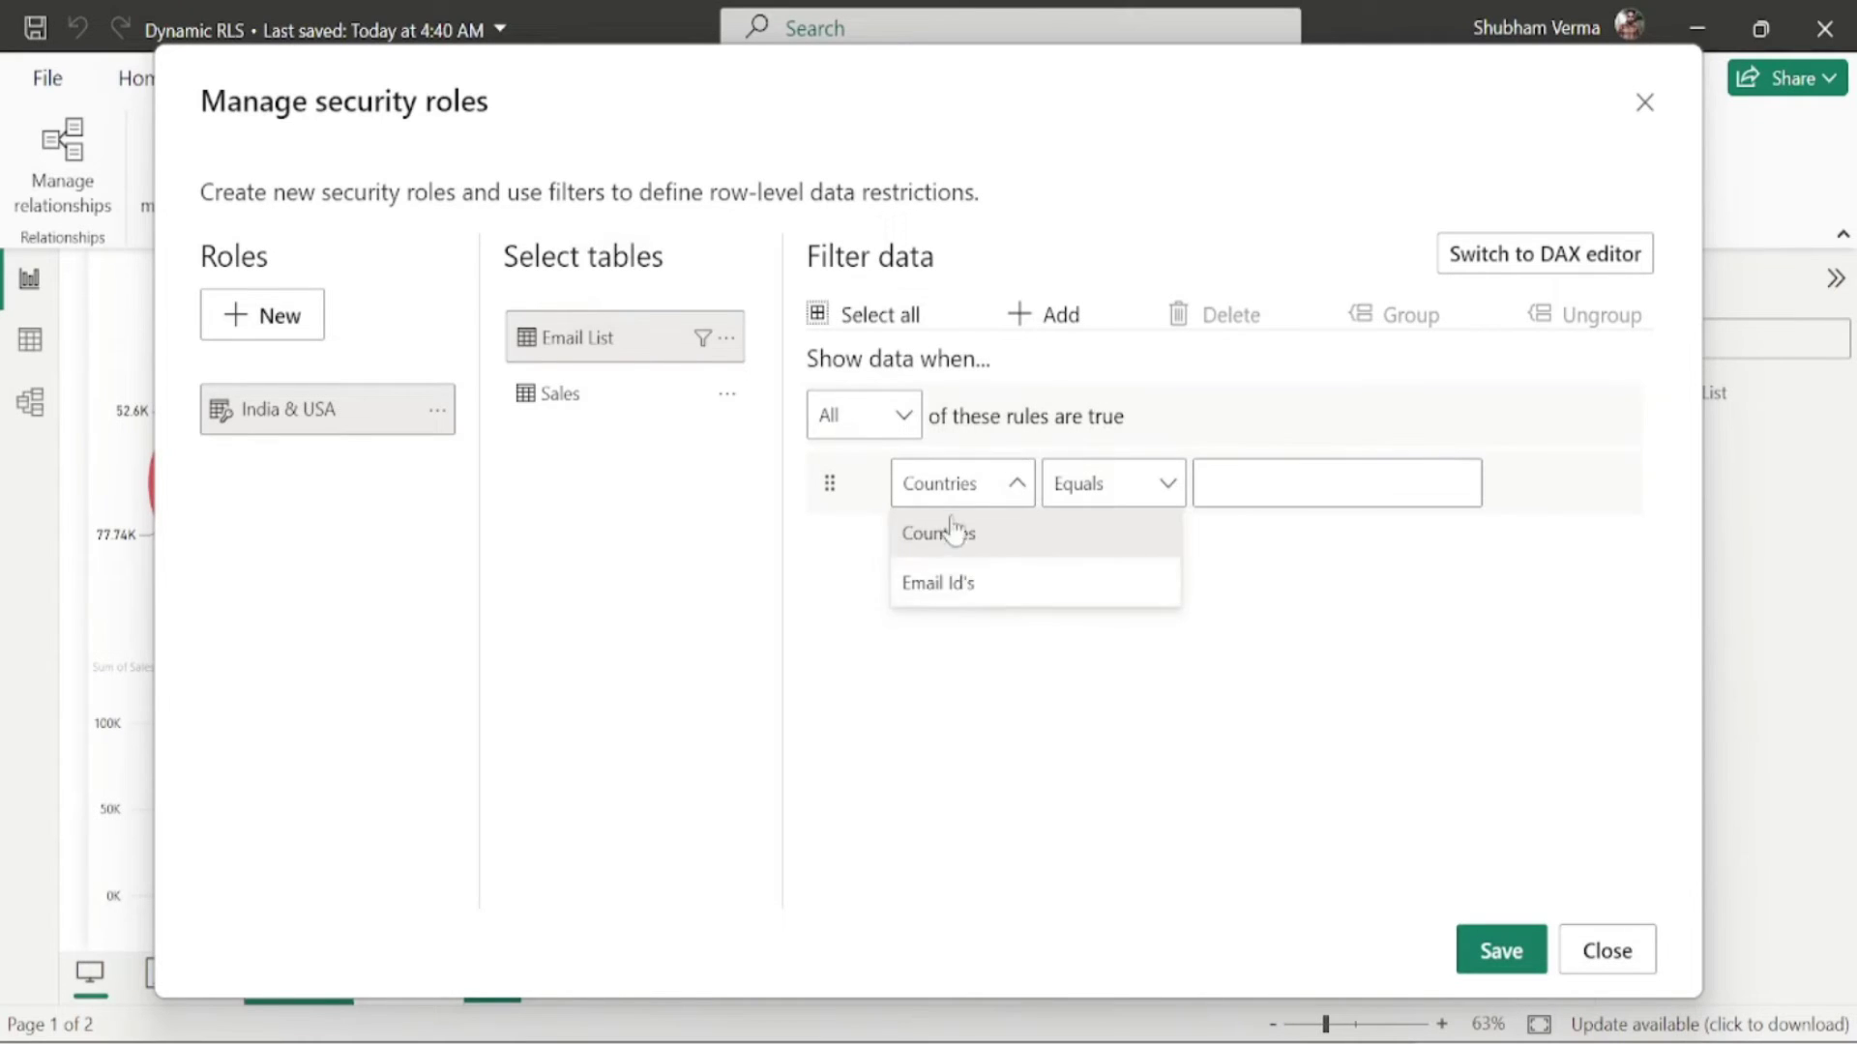
click(947, 590)
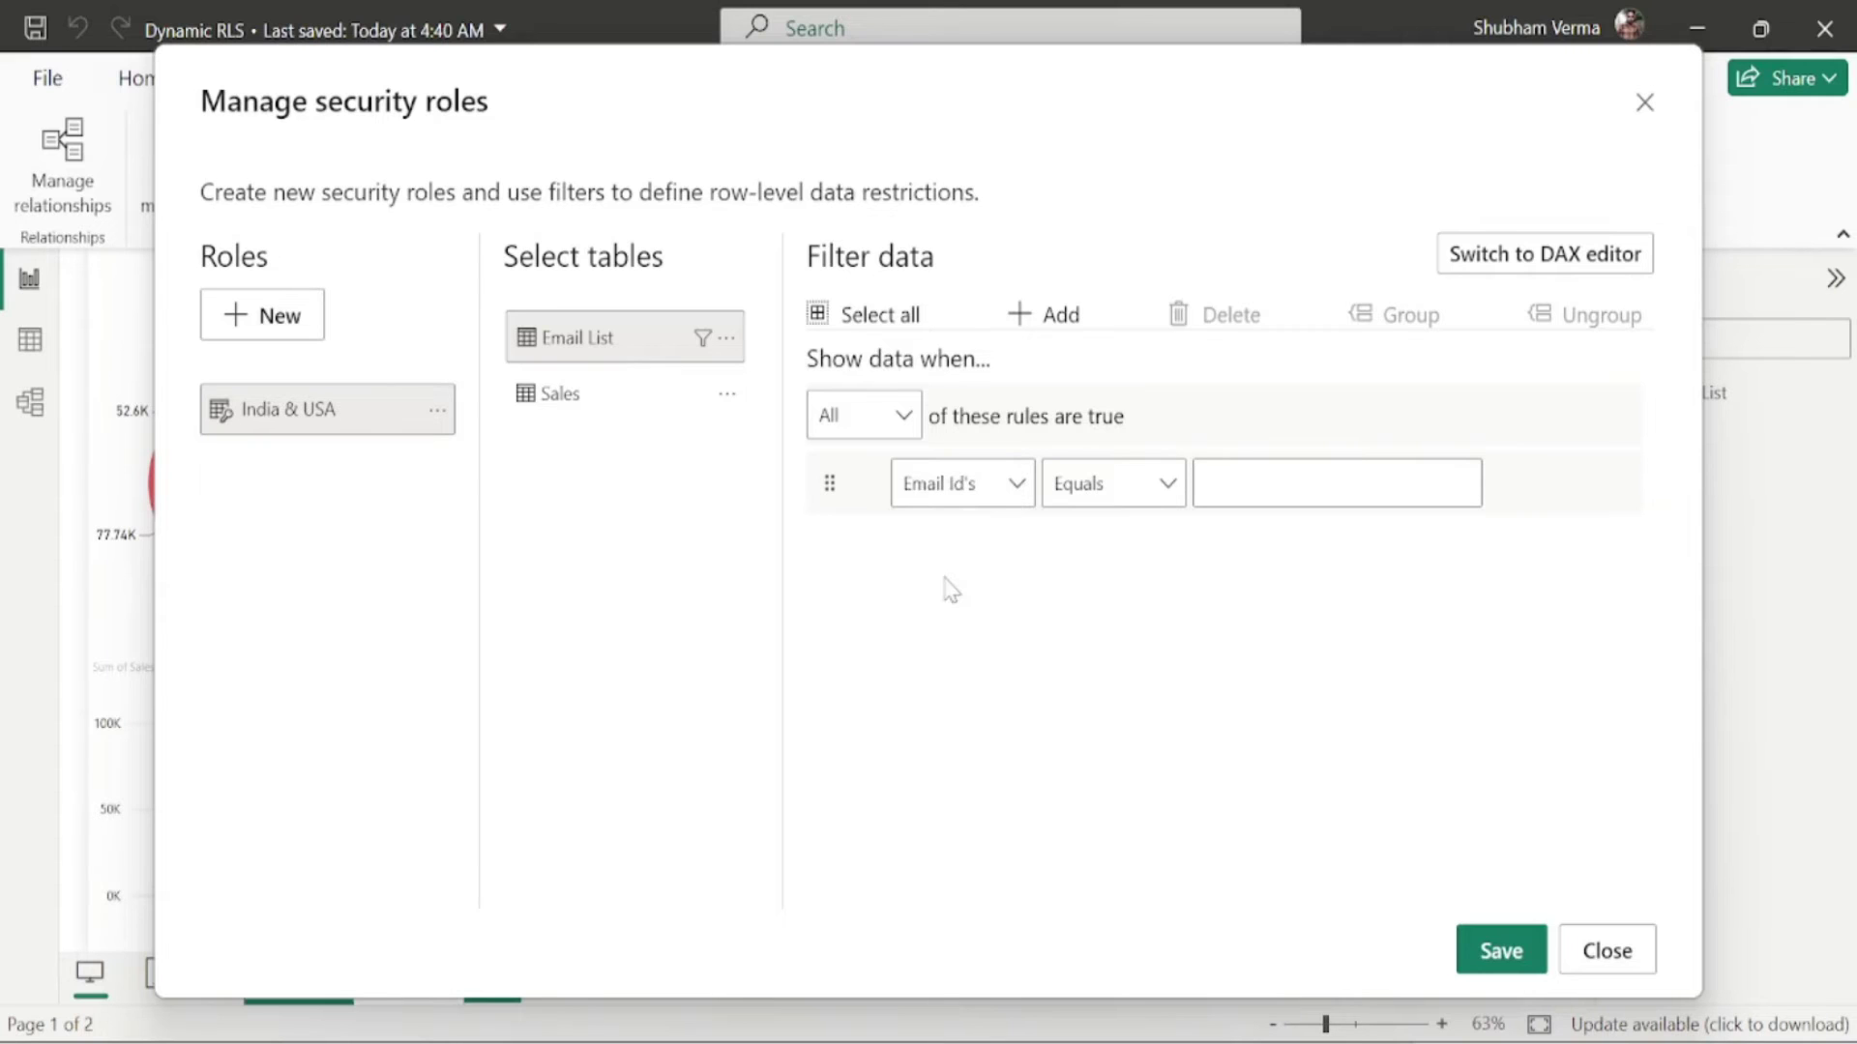
click(1540, 276)
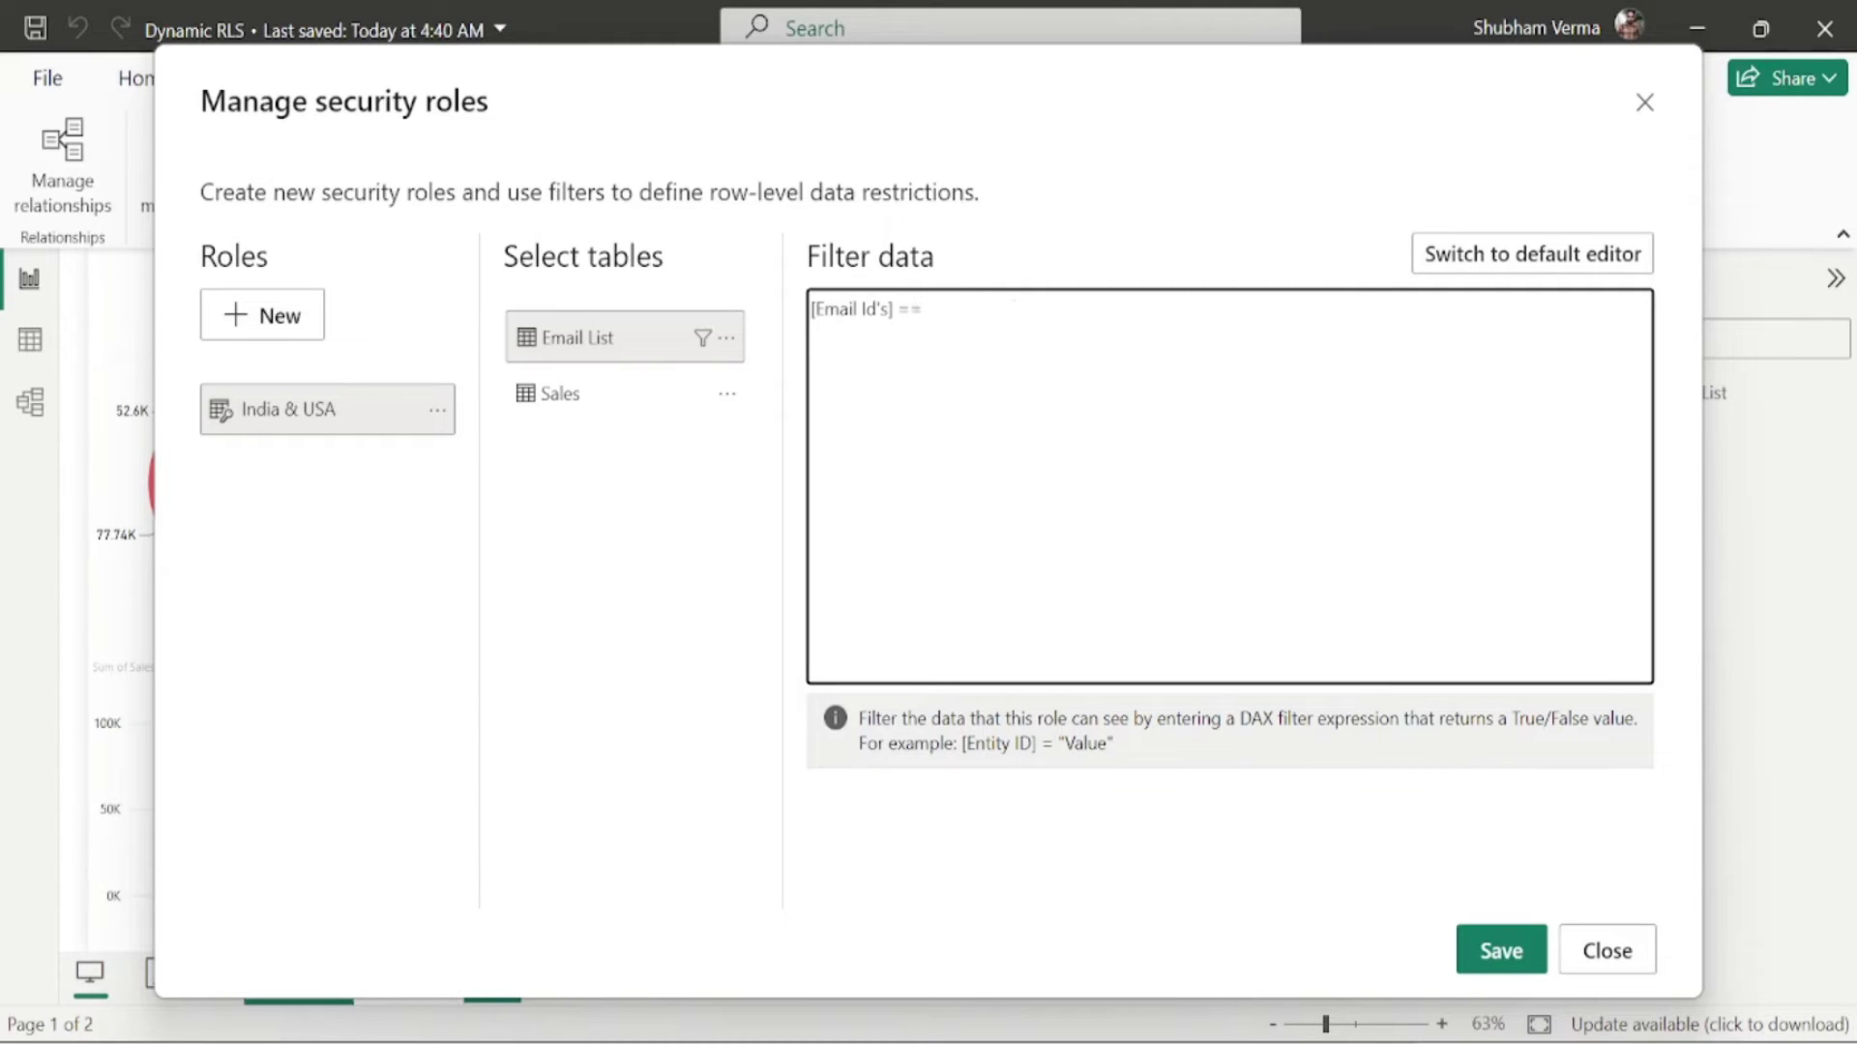
key(BackSpace)
text(USERPRINCIPALNAME)
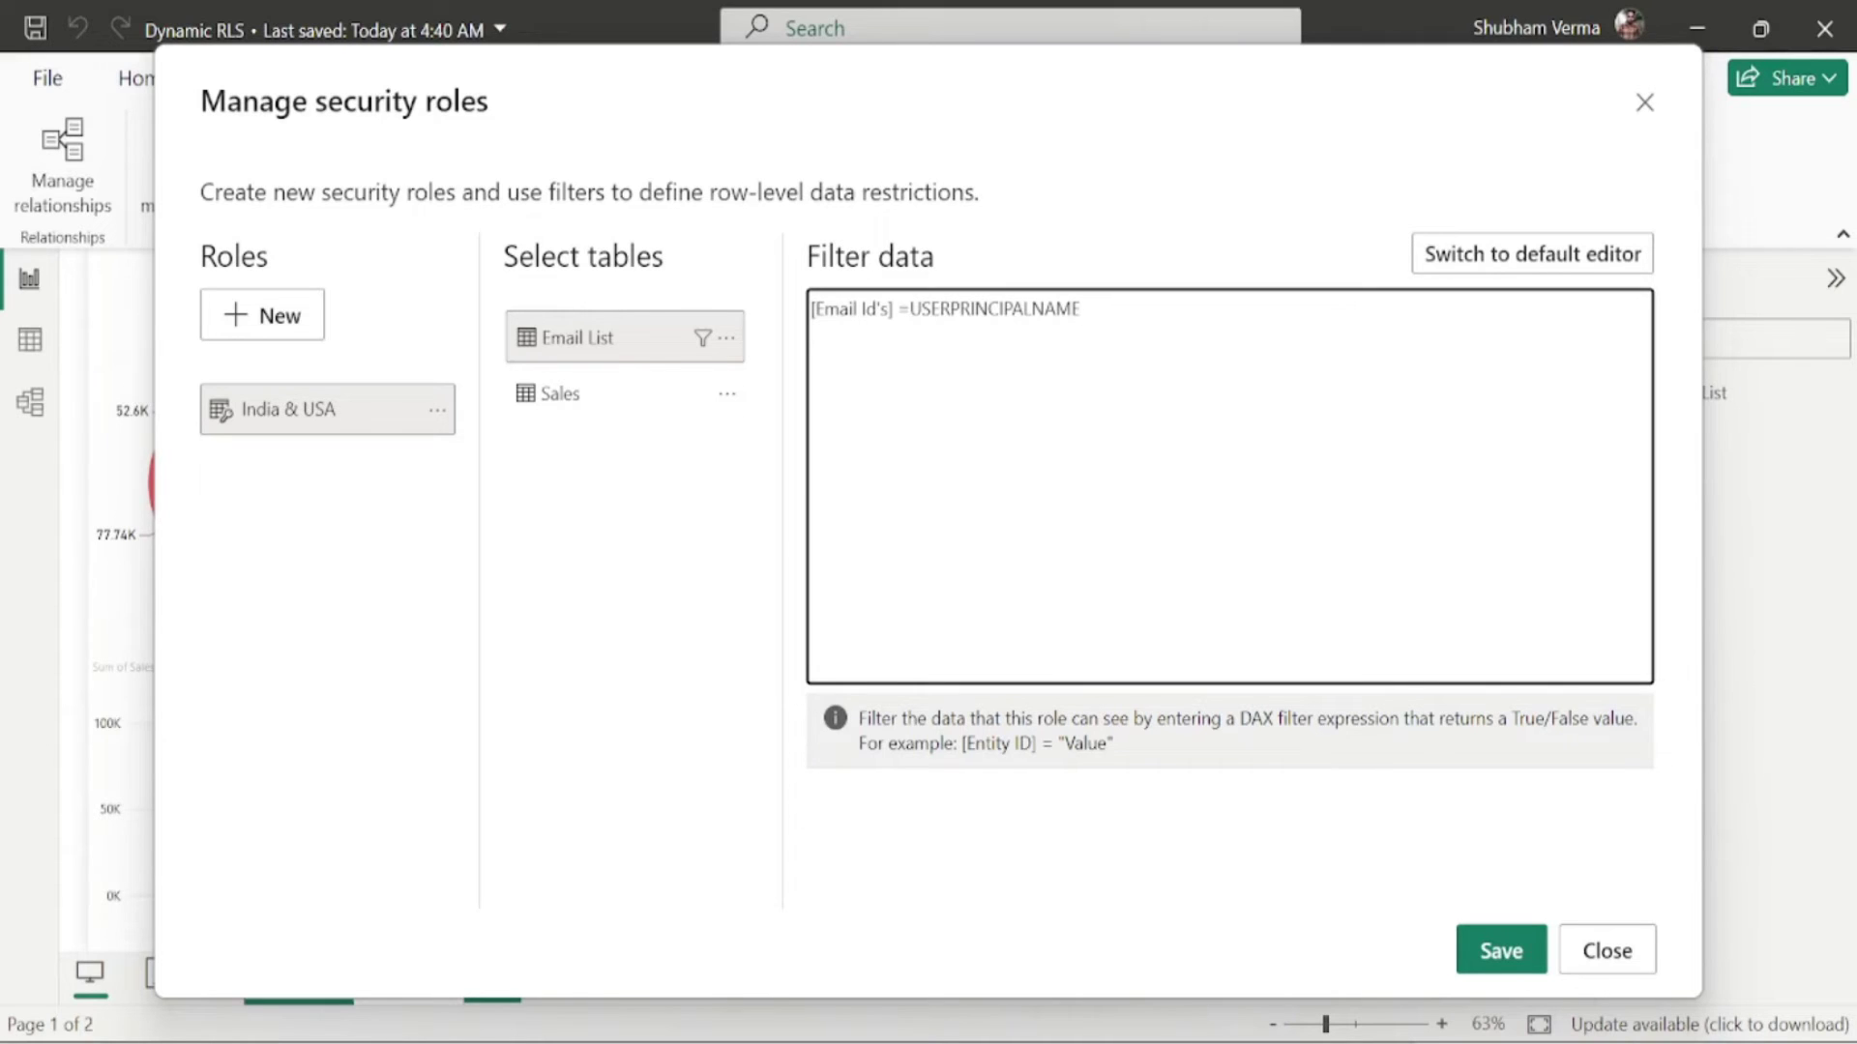
text(())
click(1511, 959)
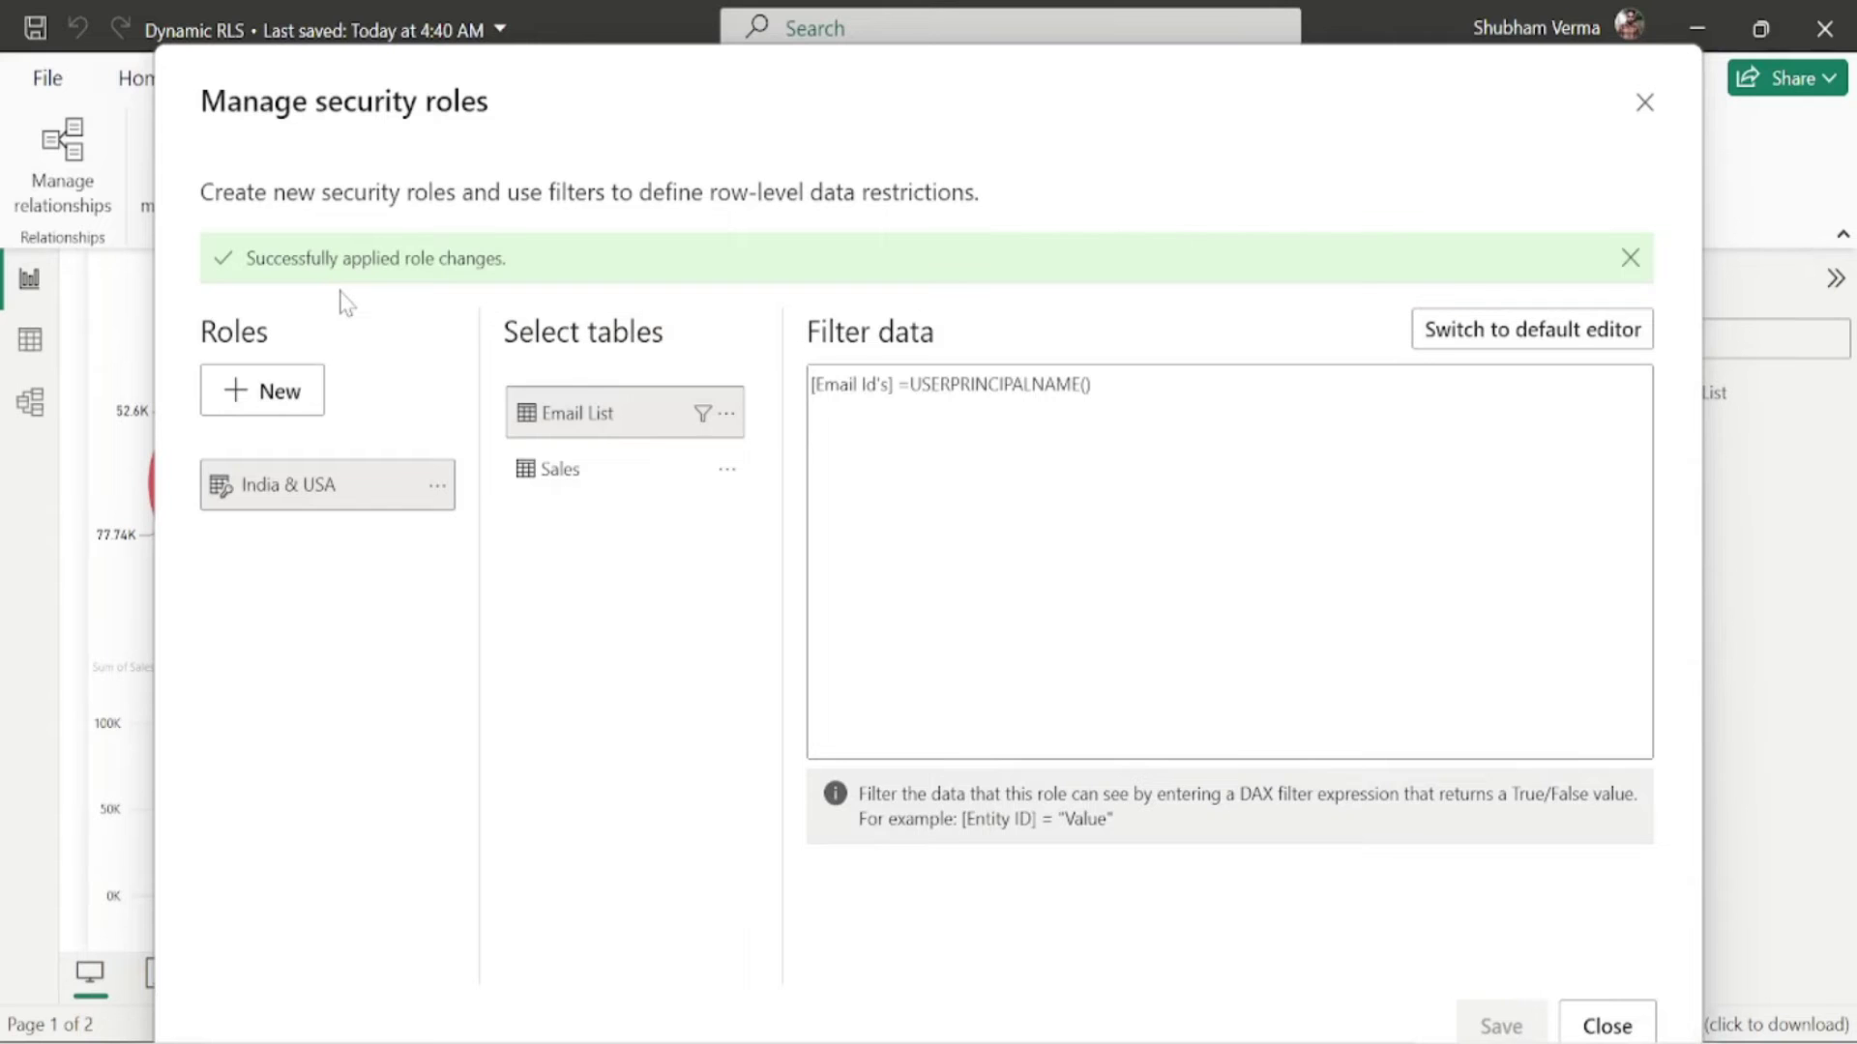
click(1603, 1025)
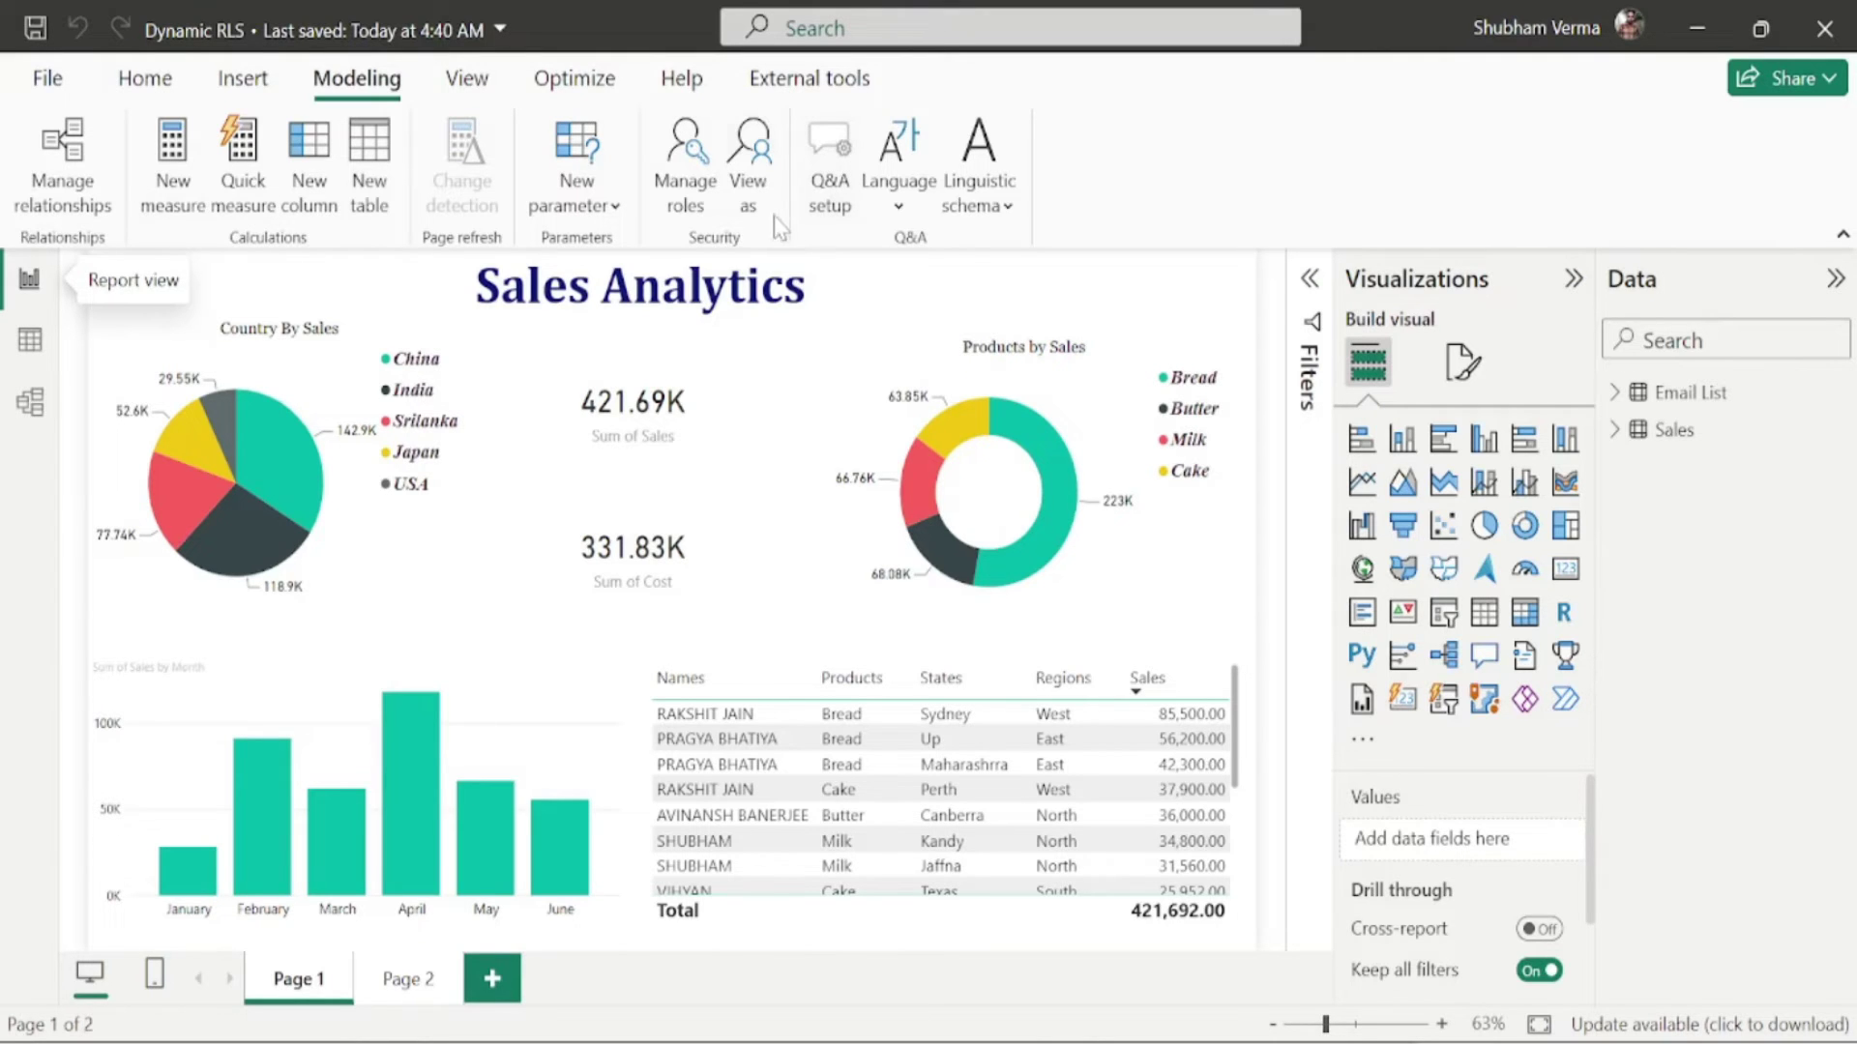
Step: View the report as the India & USA role and compare its countries with the Email List sheet in Excel
click(750, 183)
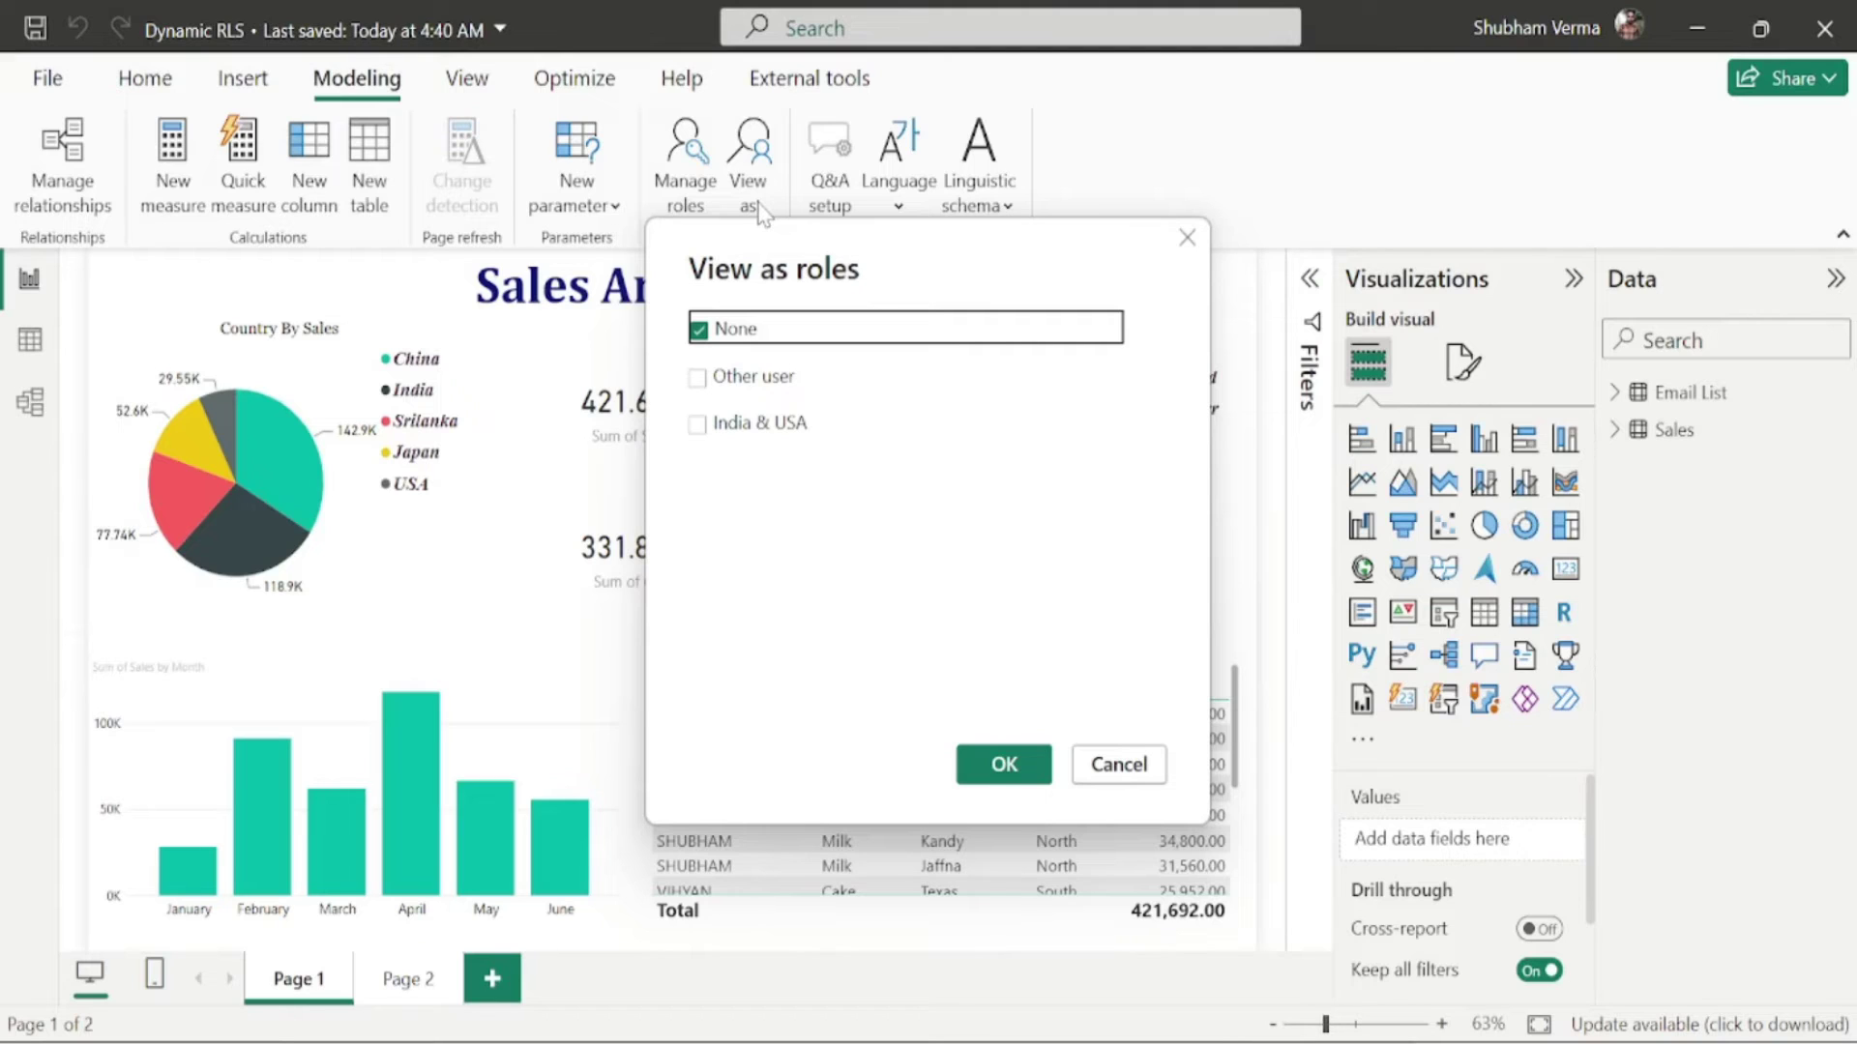
click(698, 426)
click(1006, 764)
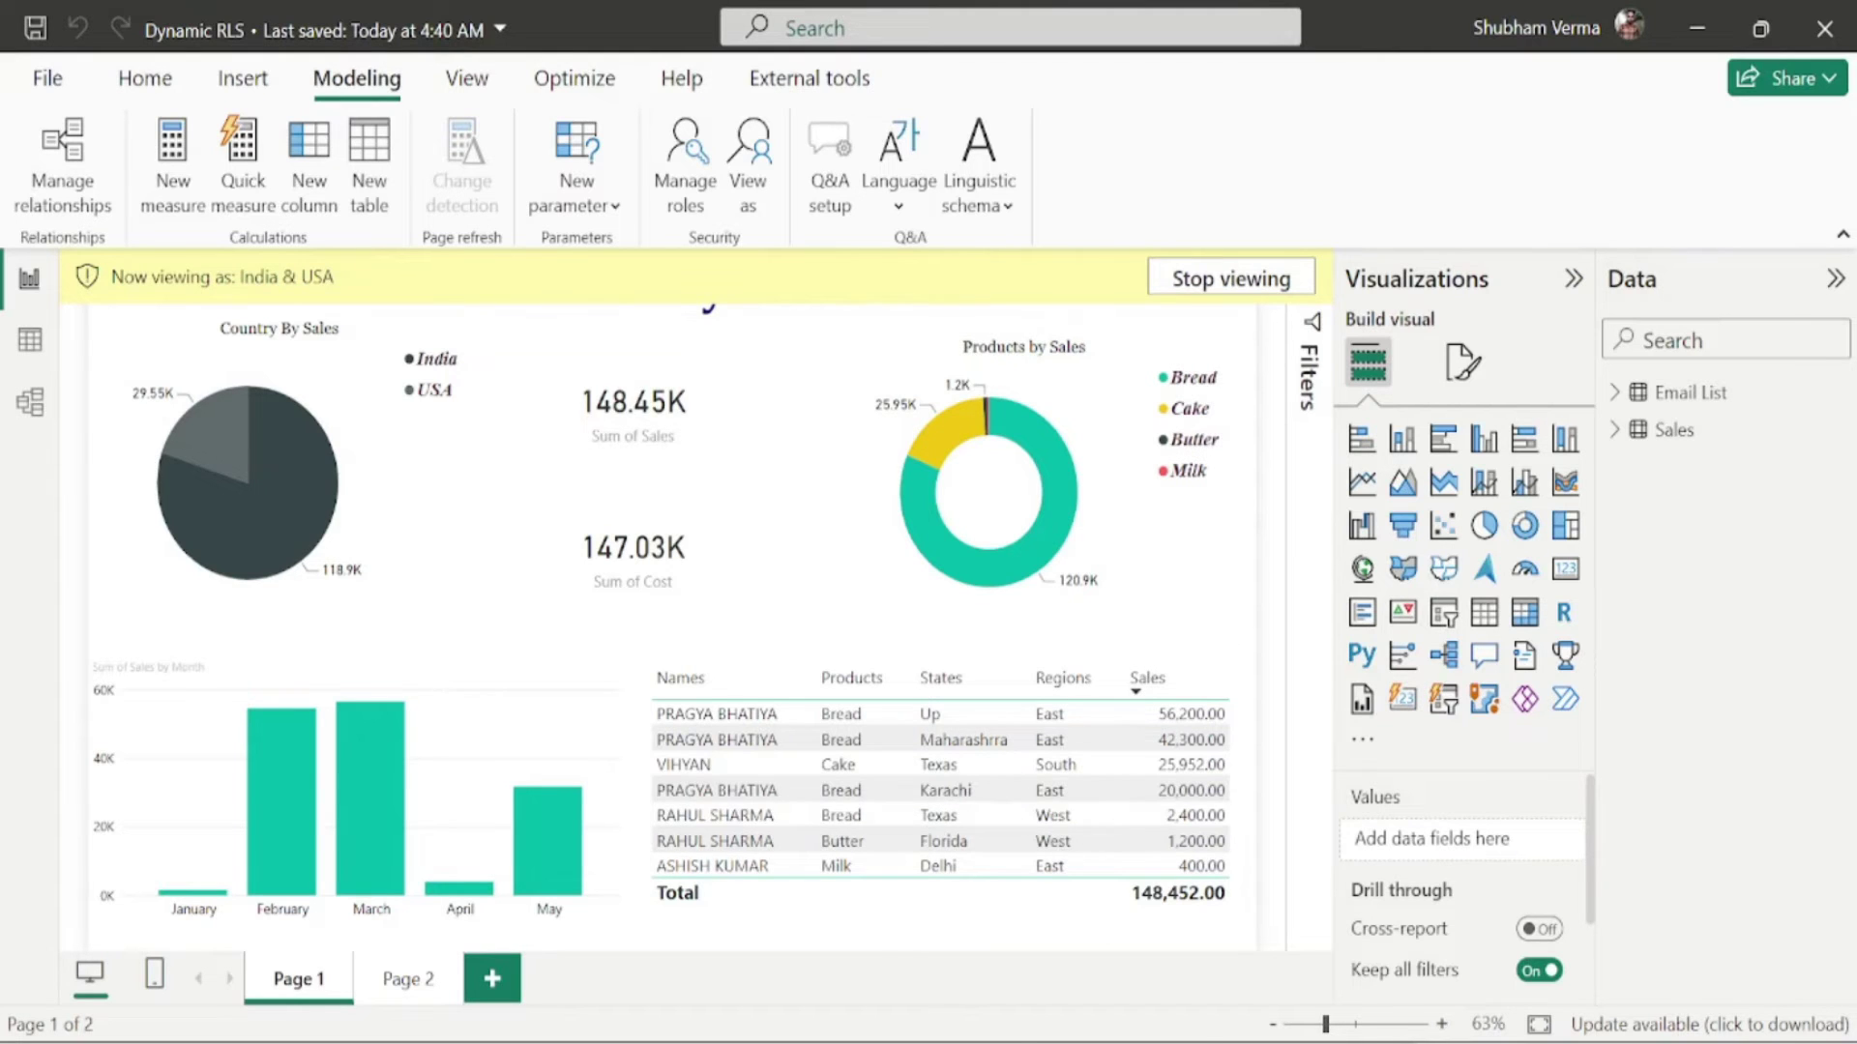
click(1057, 1041)
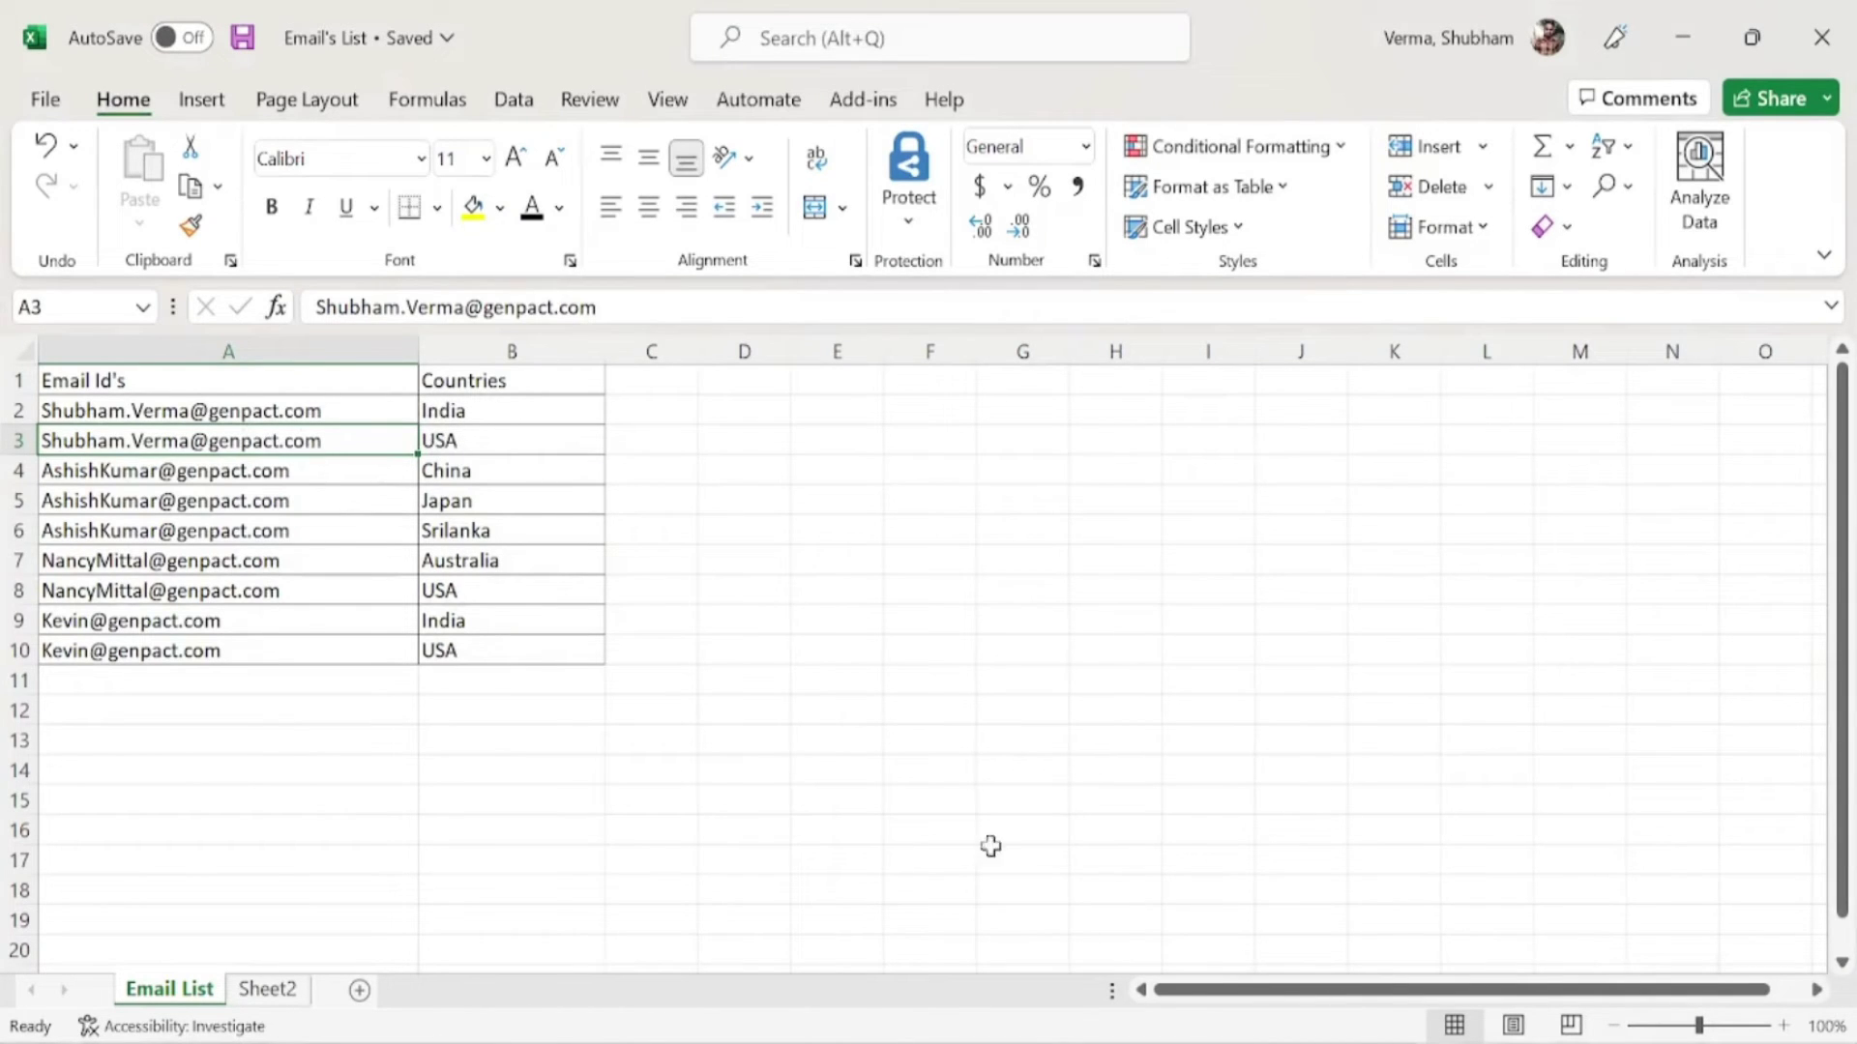
click(1088, 1041)
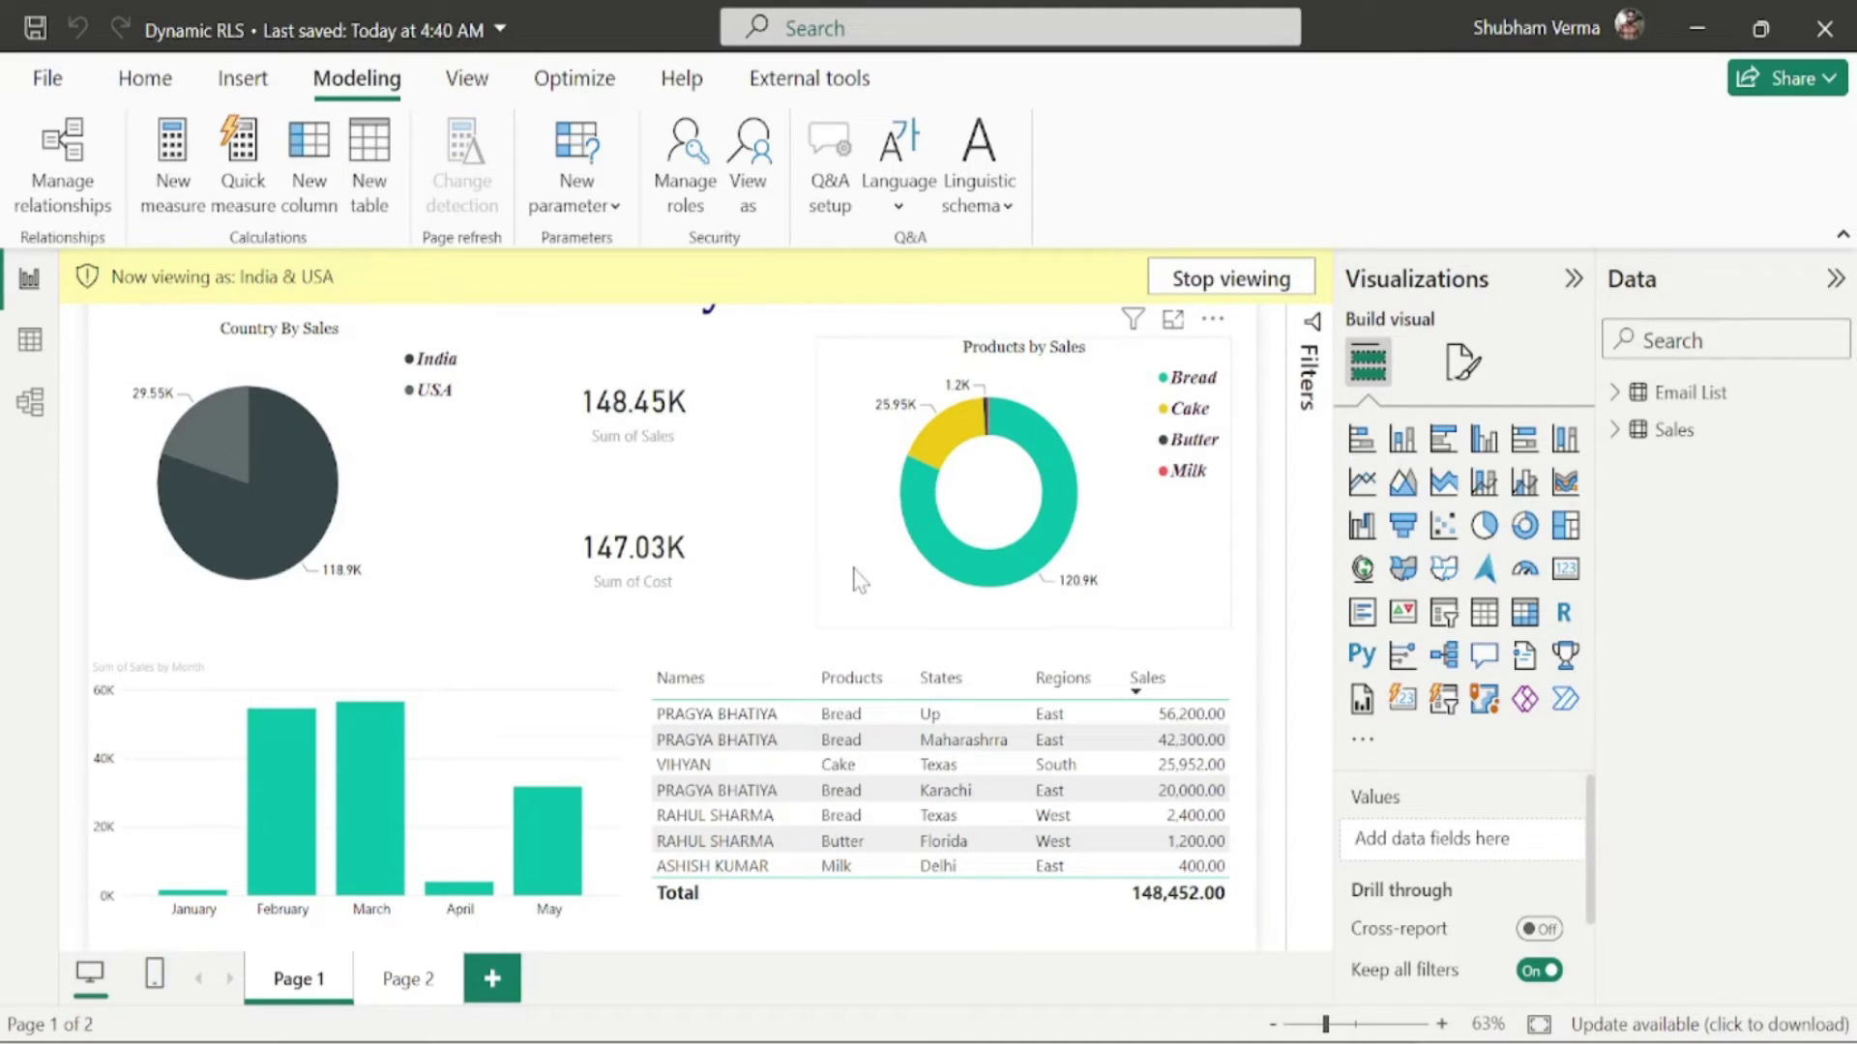
Step: Examine the Country column of the Sales table under the India & USA role and return to the report
click(32, 343)
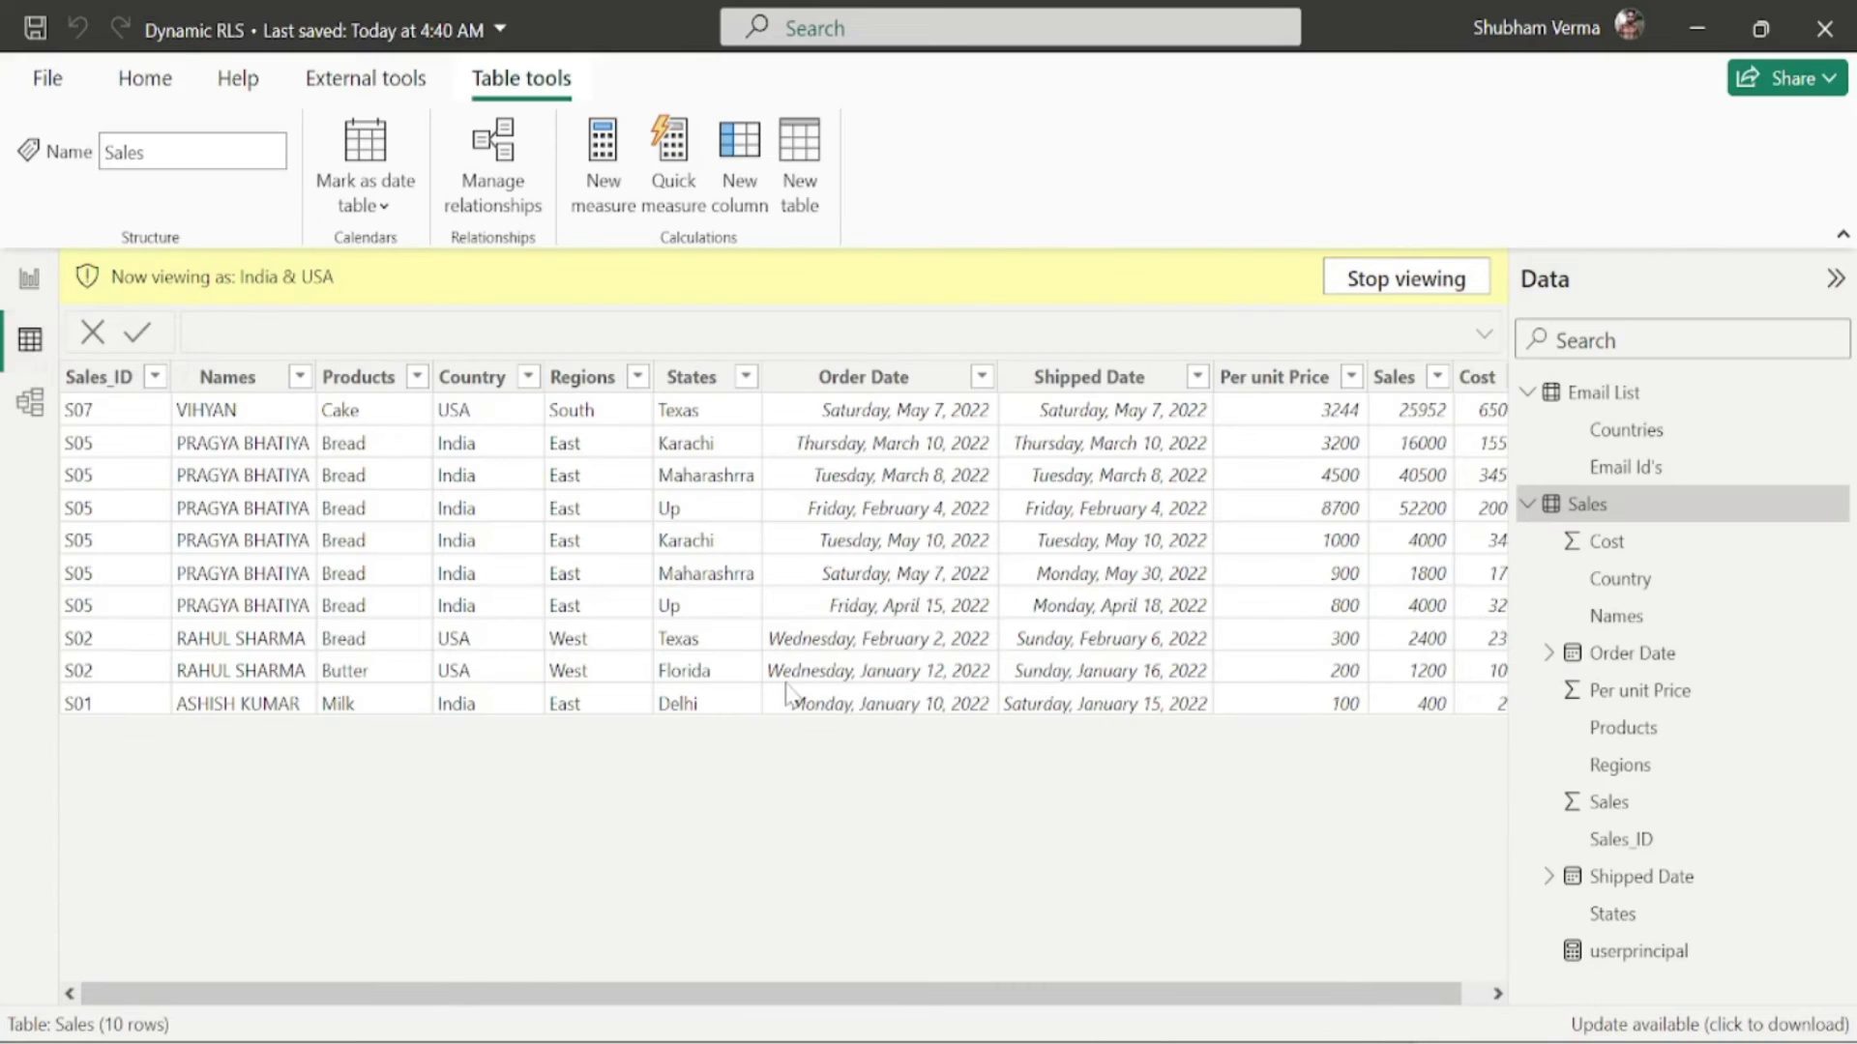
click(468, 389)
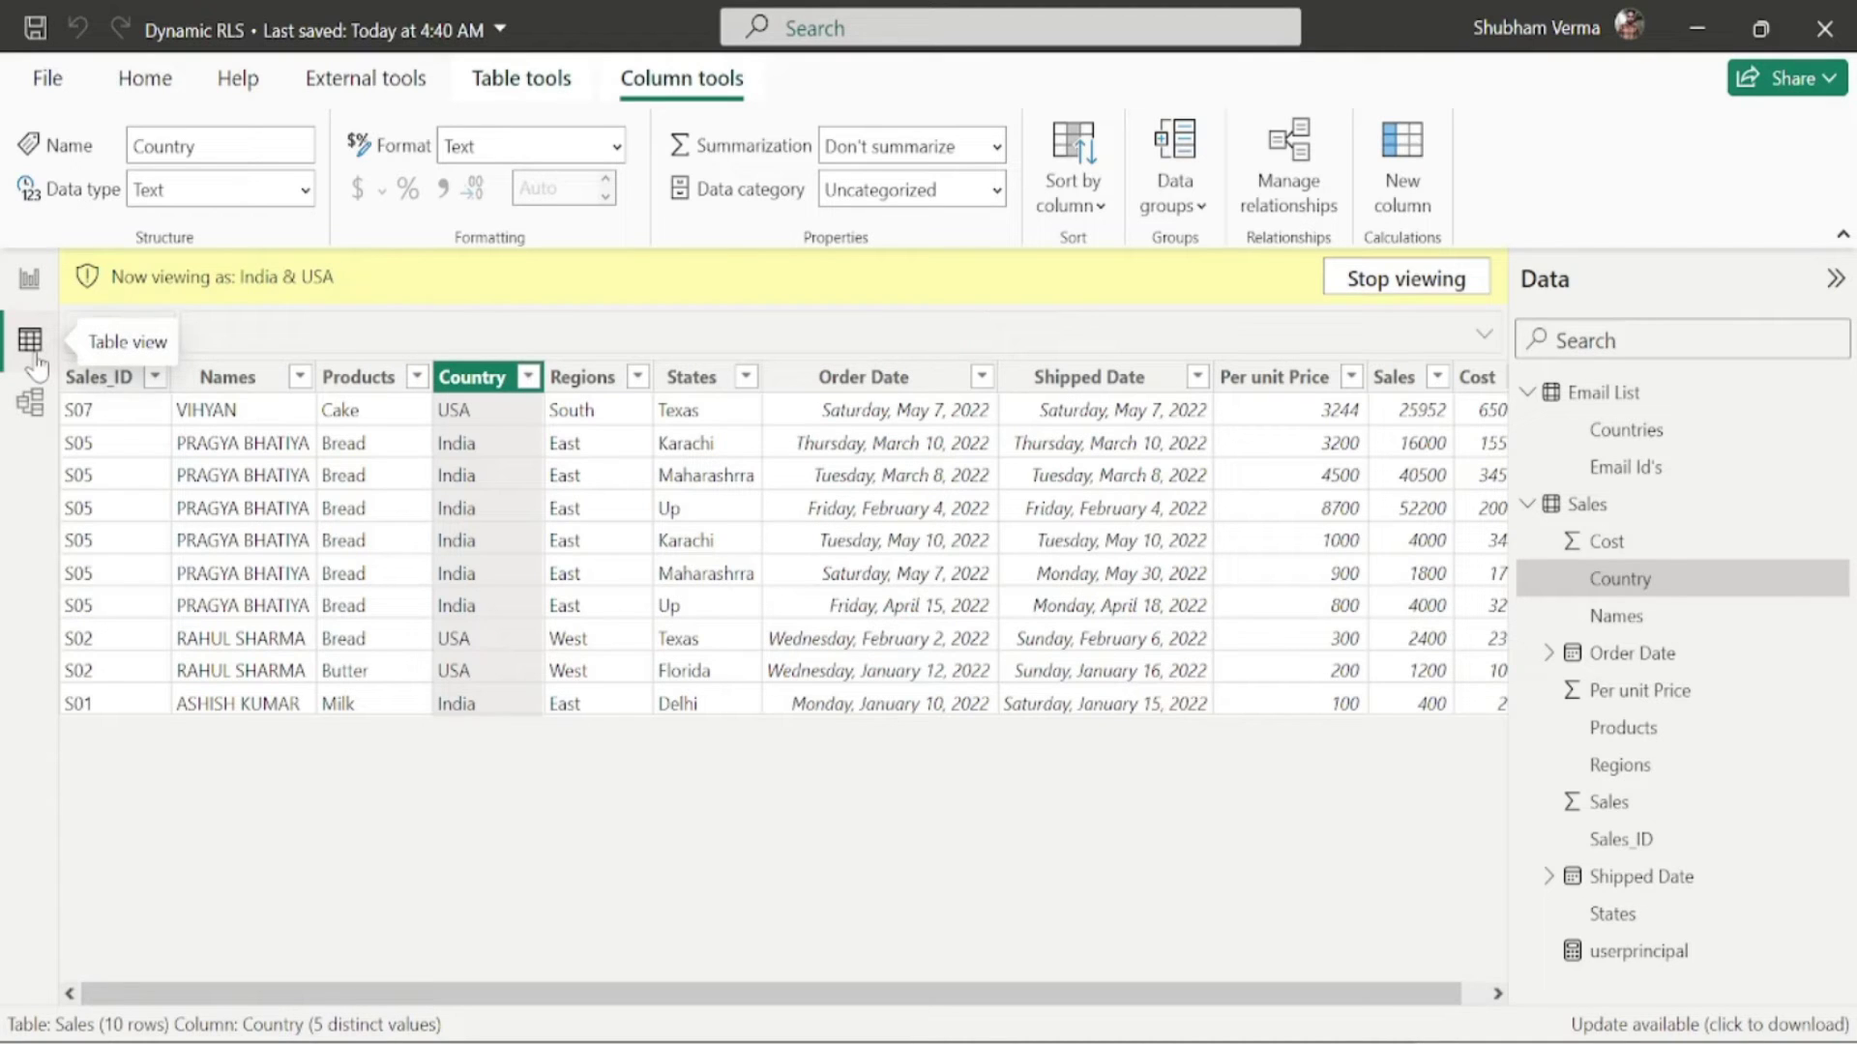
click(29, 279)
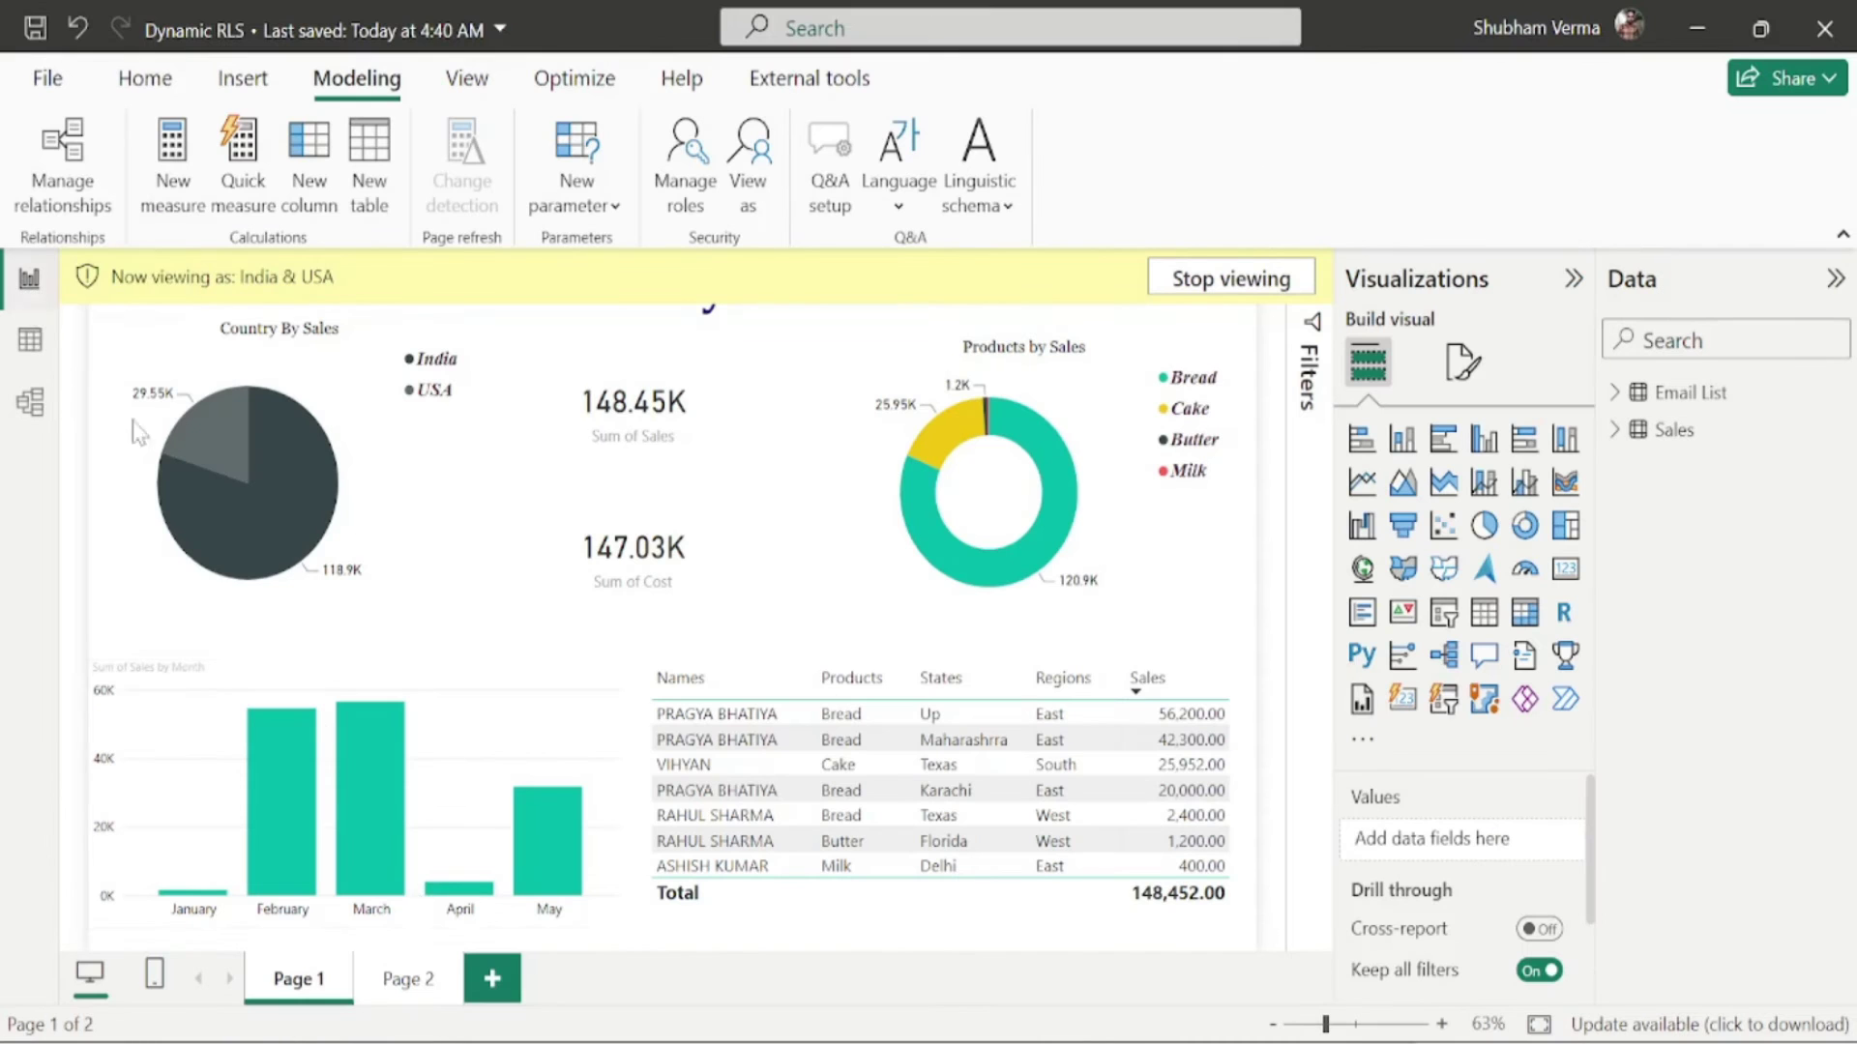
Step: From Page 2, create a measure in the Sales table defined as USERPRINCIAPL = USERPRINCIPALNAME()
click(413, 979)
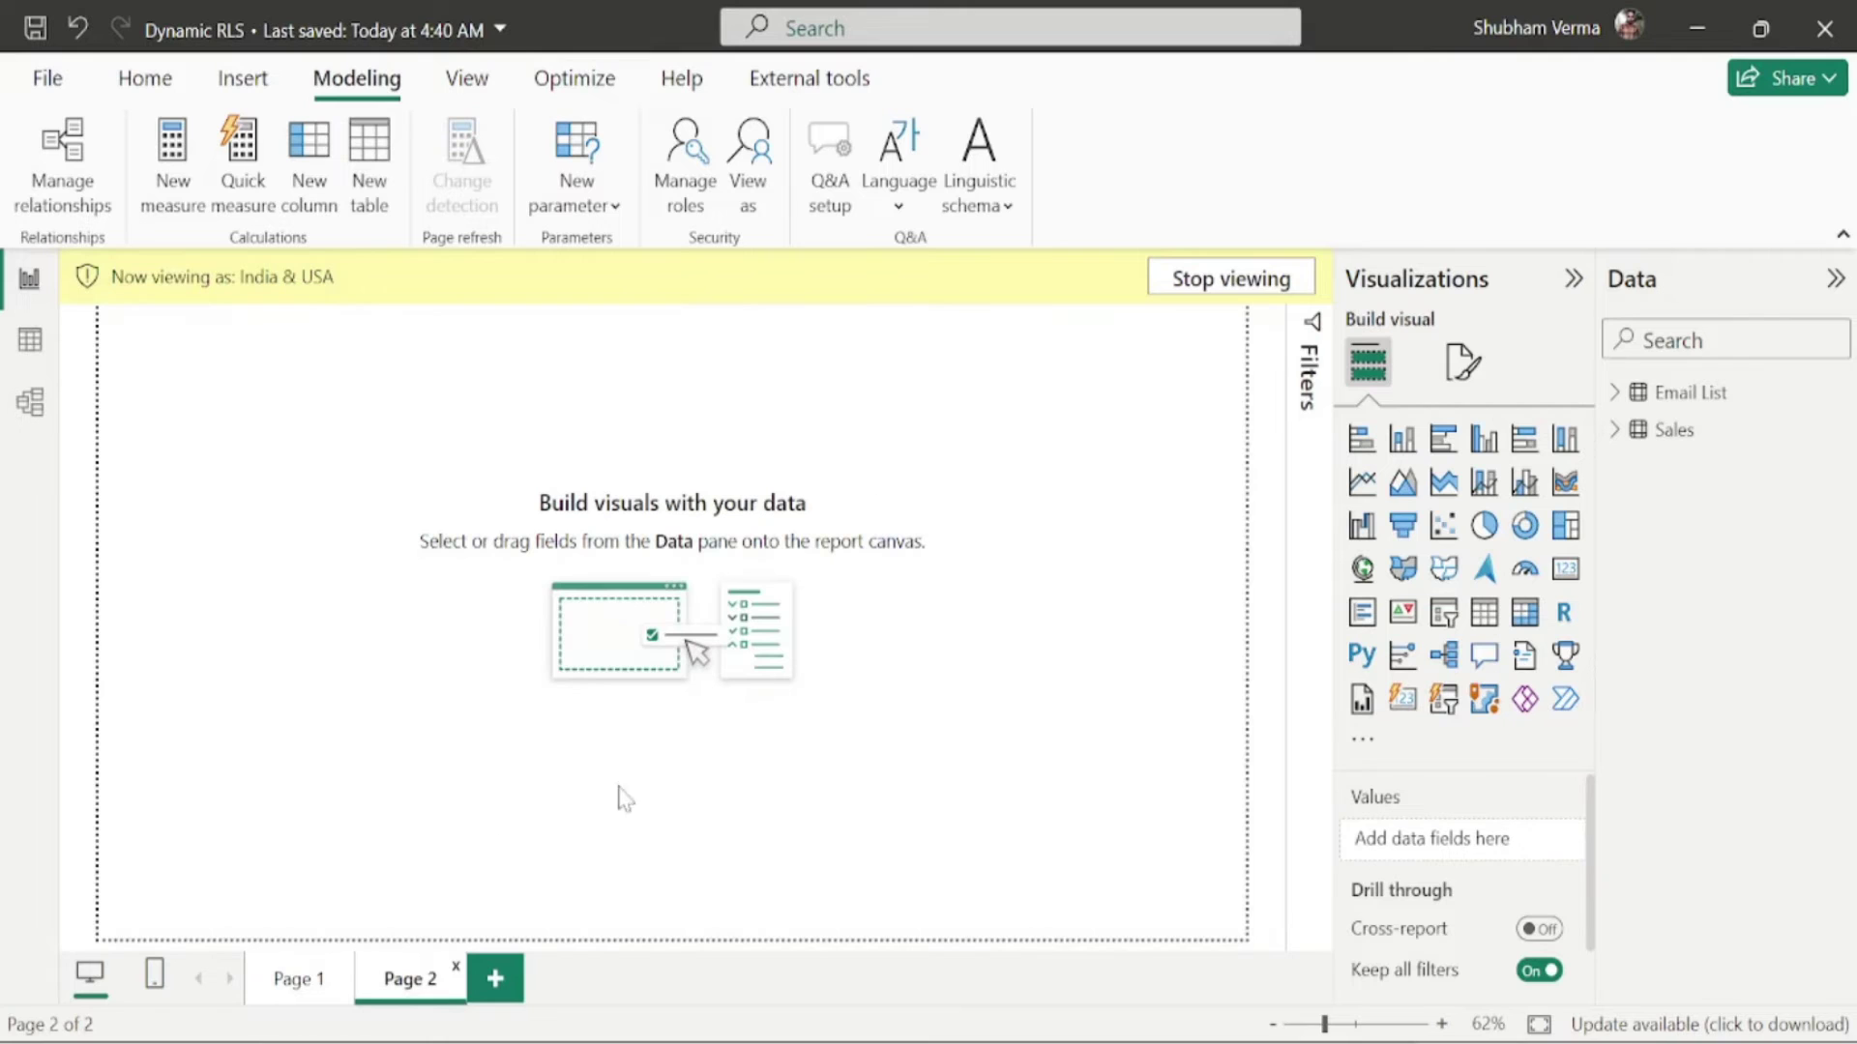
mouse_move(1833, 452)
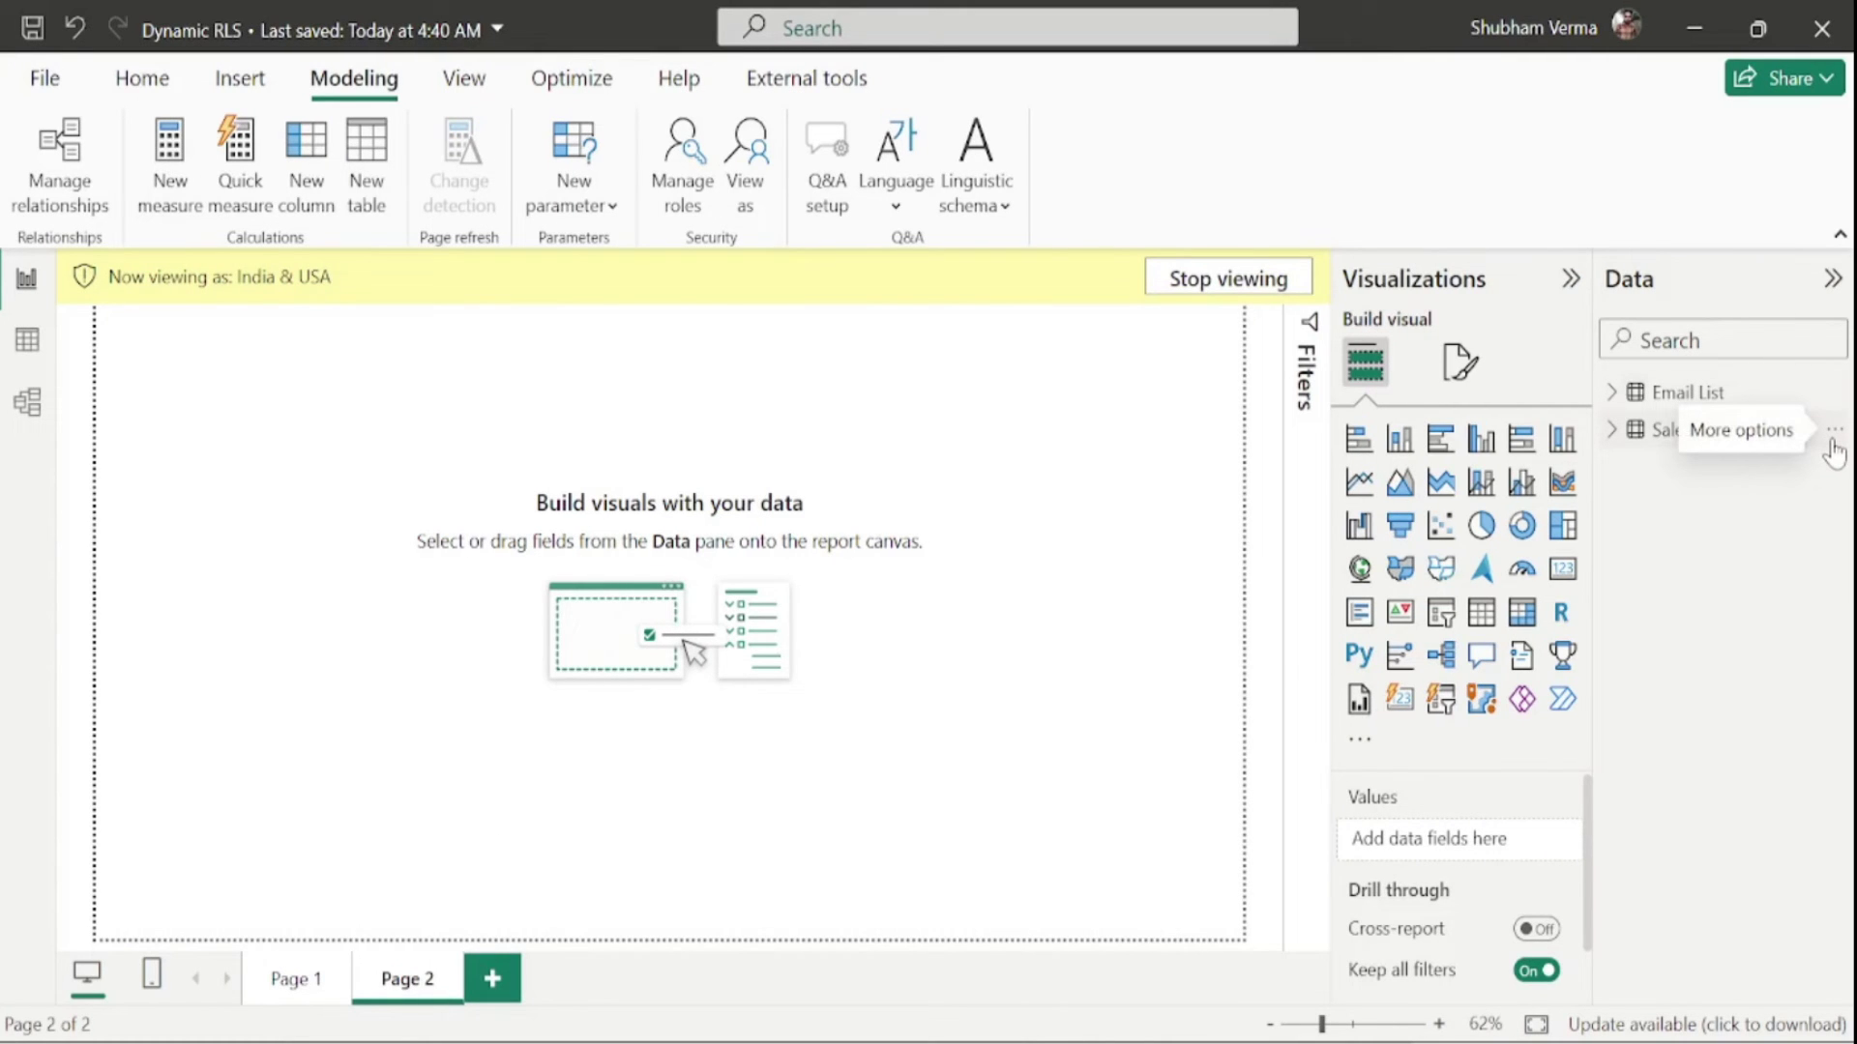
click(1833, 443)
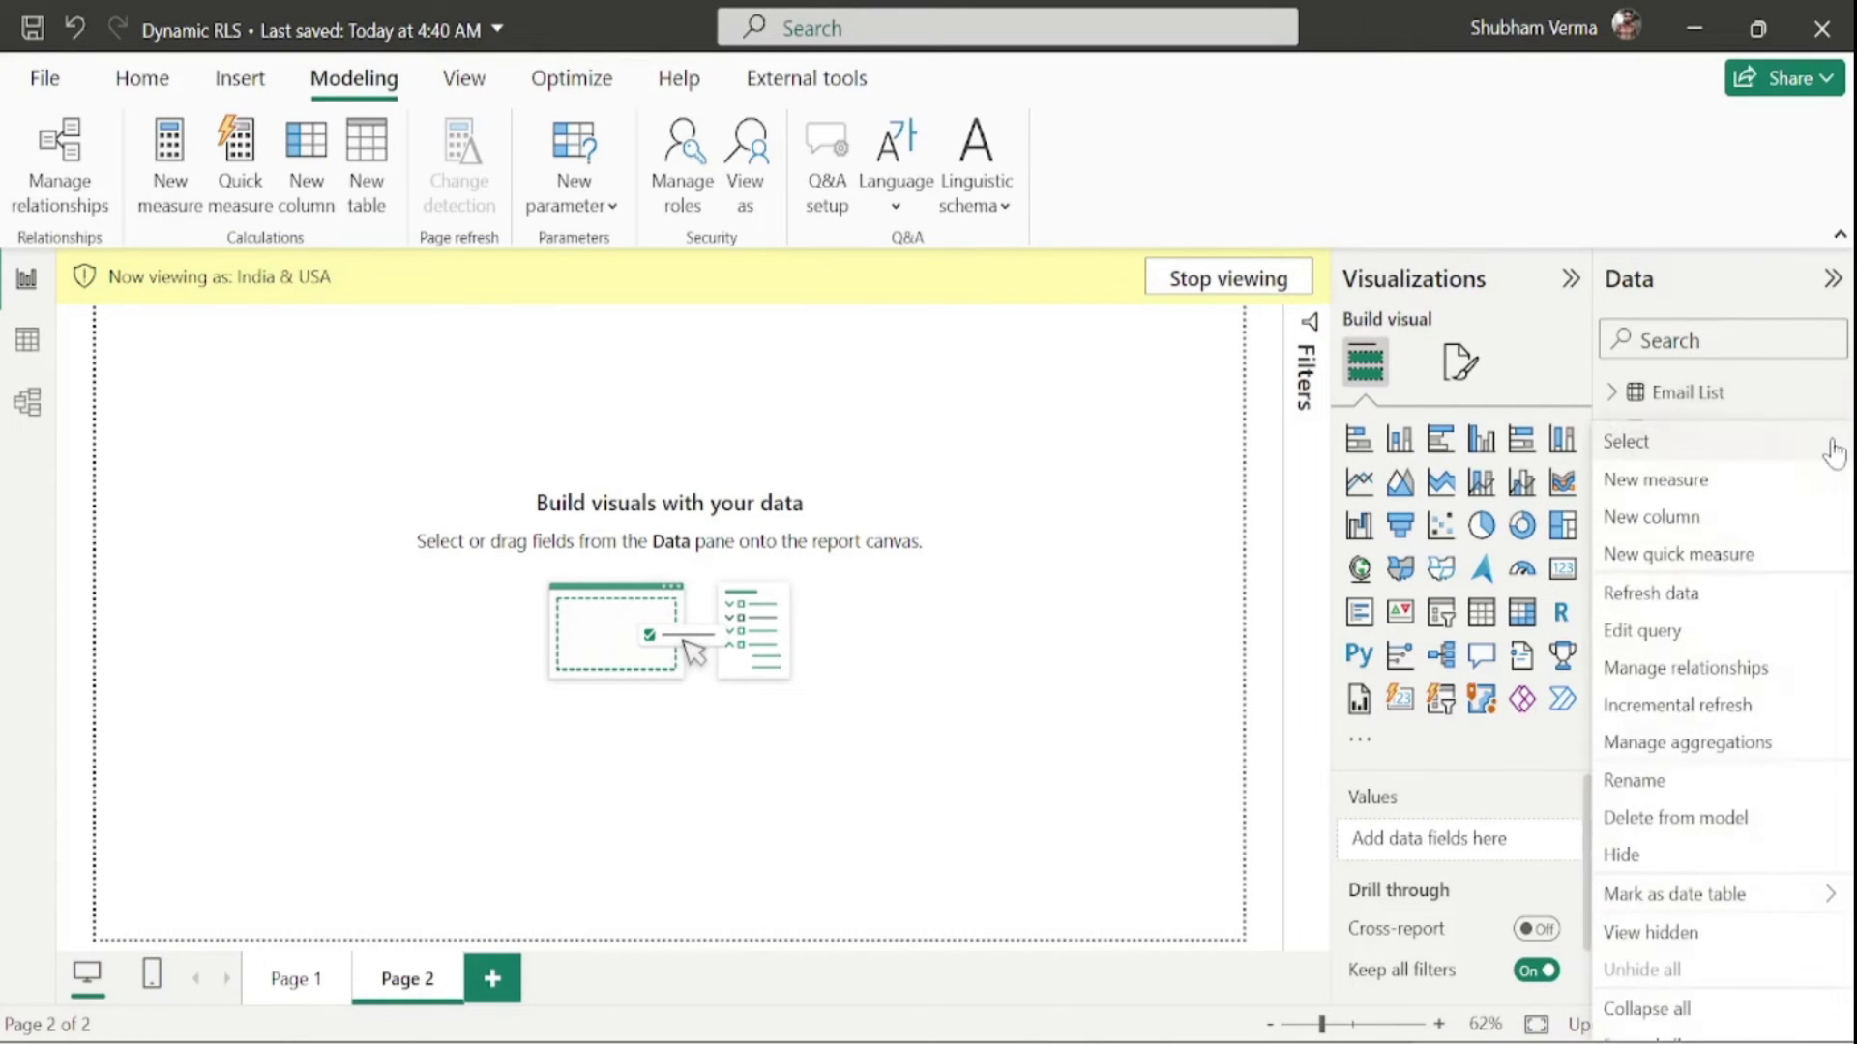
click(1668, 488)
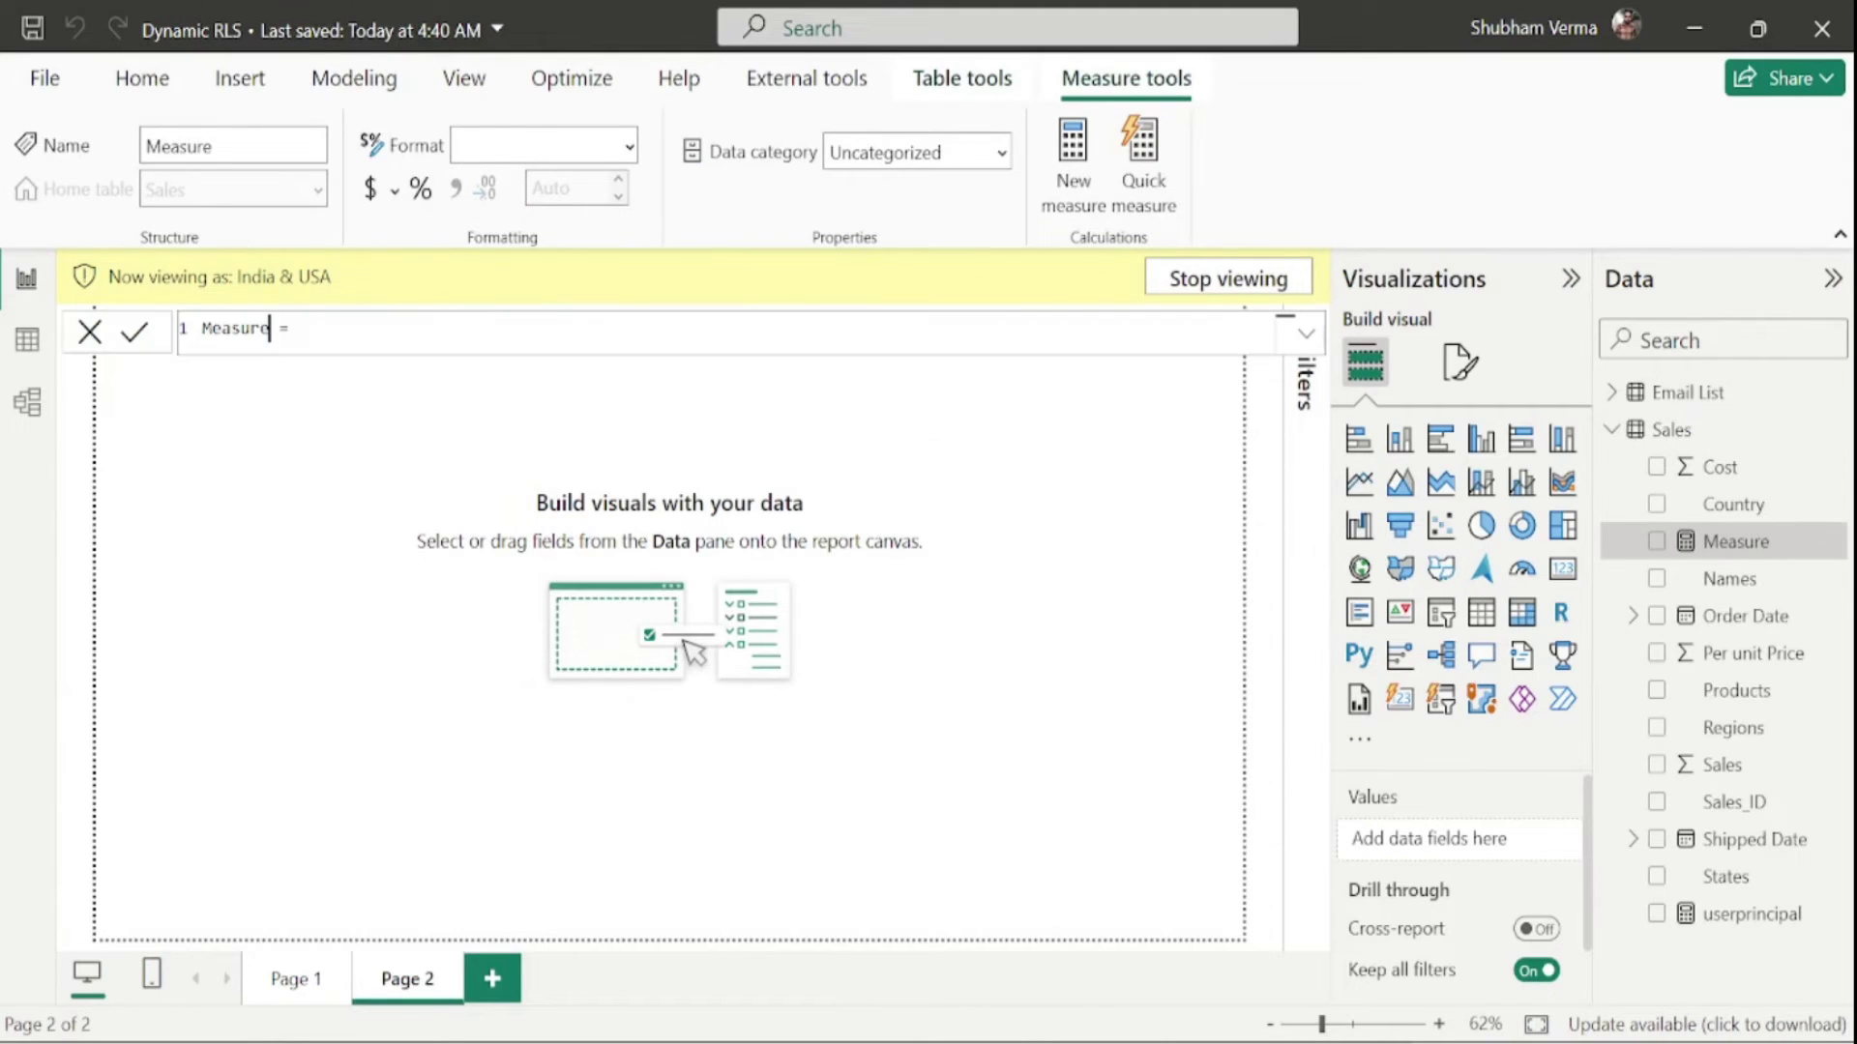
key(BackSpace)
key(BackSpace)
key(BackSpace)
key(BackSpace)
key(BackSpace)
key(BackSpace)
key(BackSpace)
text(USERPRINCIAPL)
key(End)
text(USER)
key(Down)
key(Down)
key(Down)
key(Down)
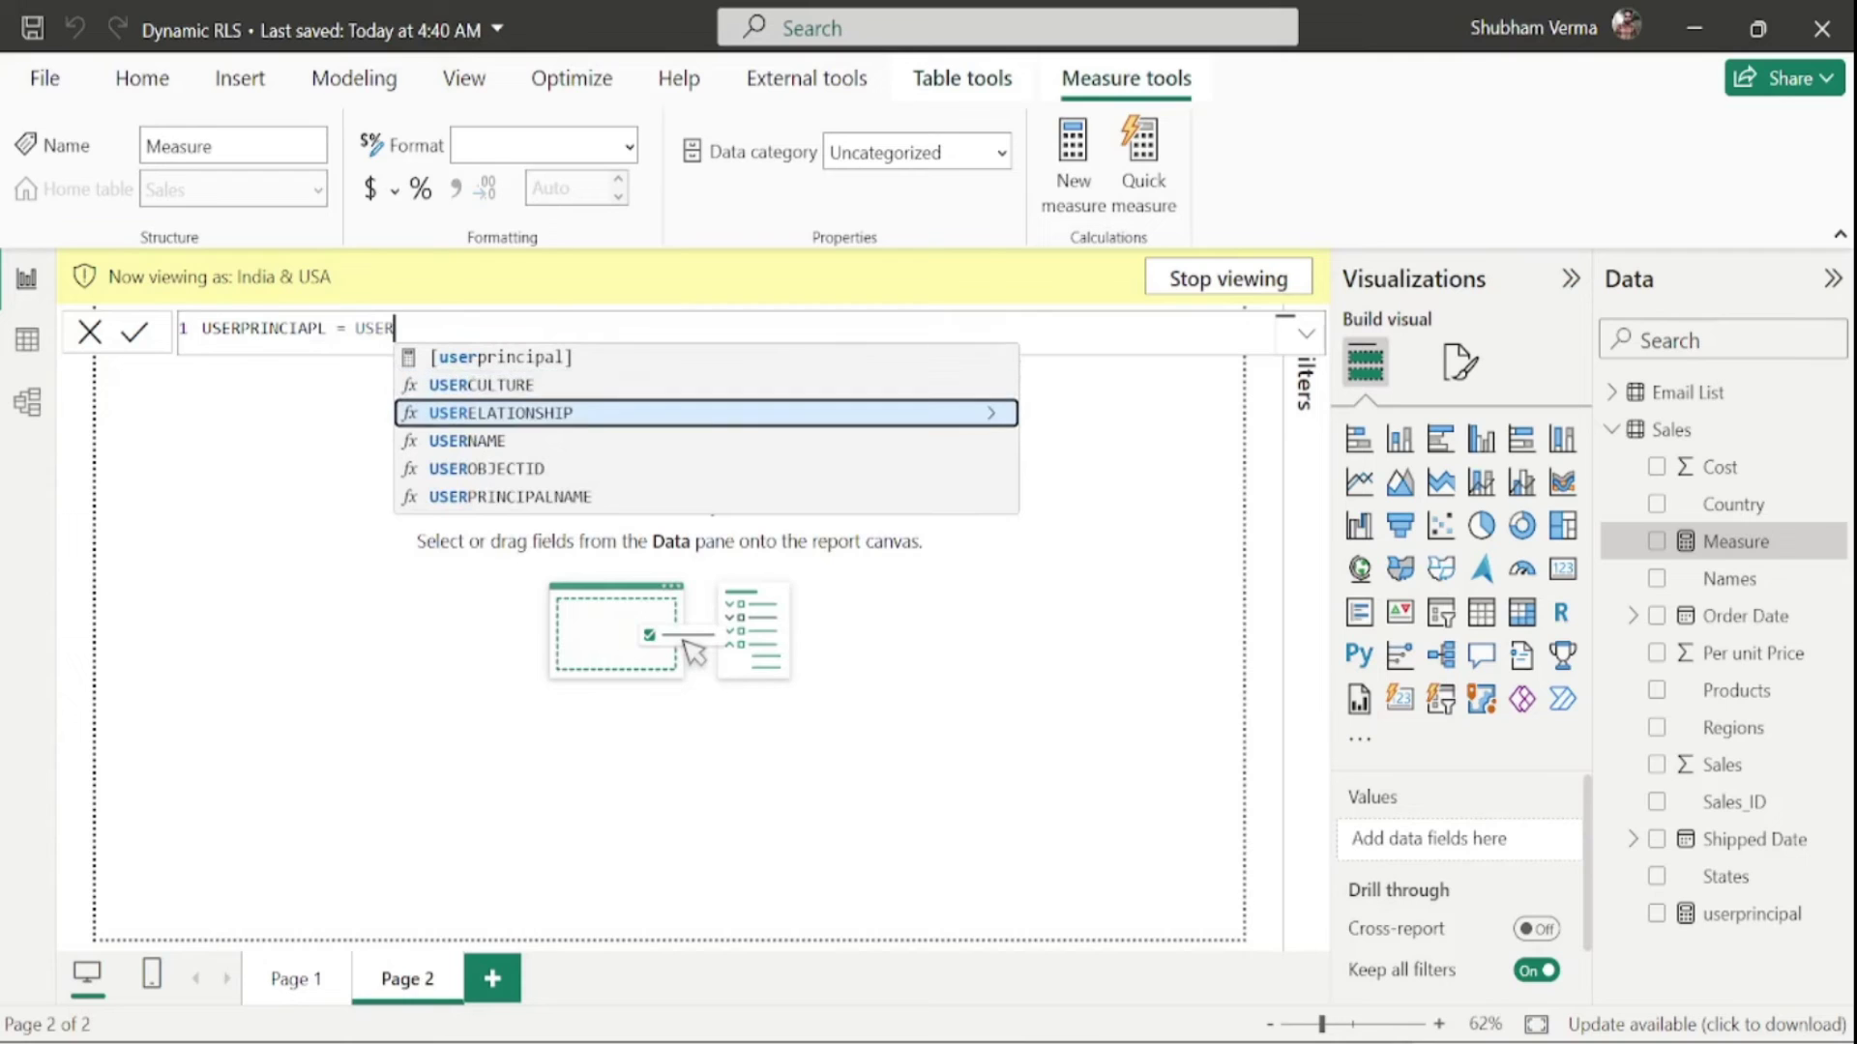
key(Tab)
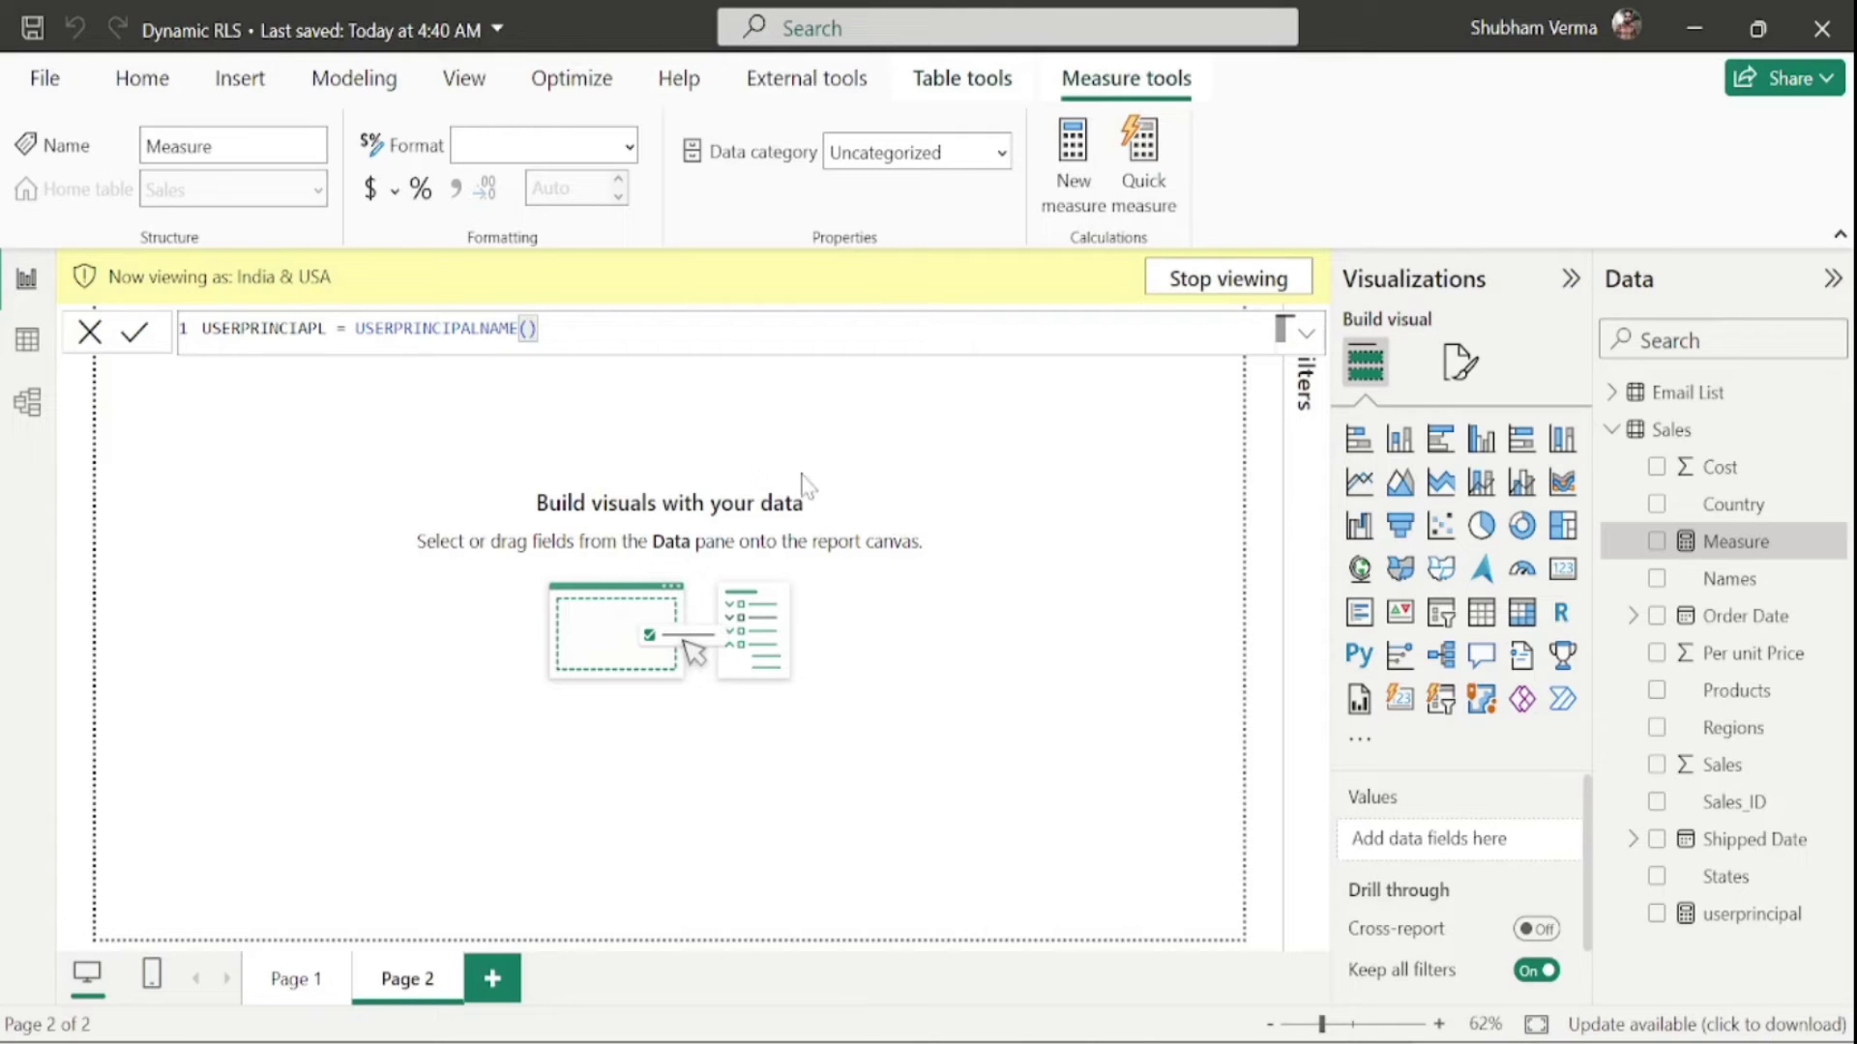
key(Return)
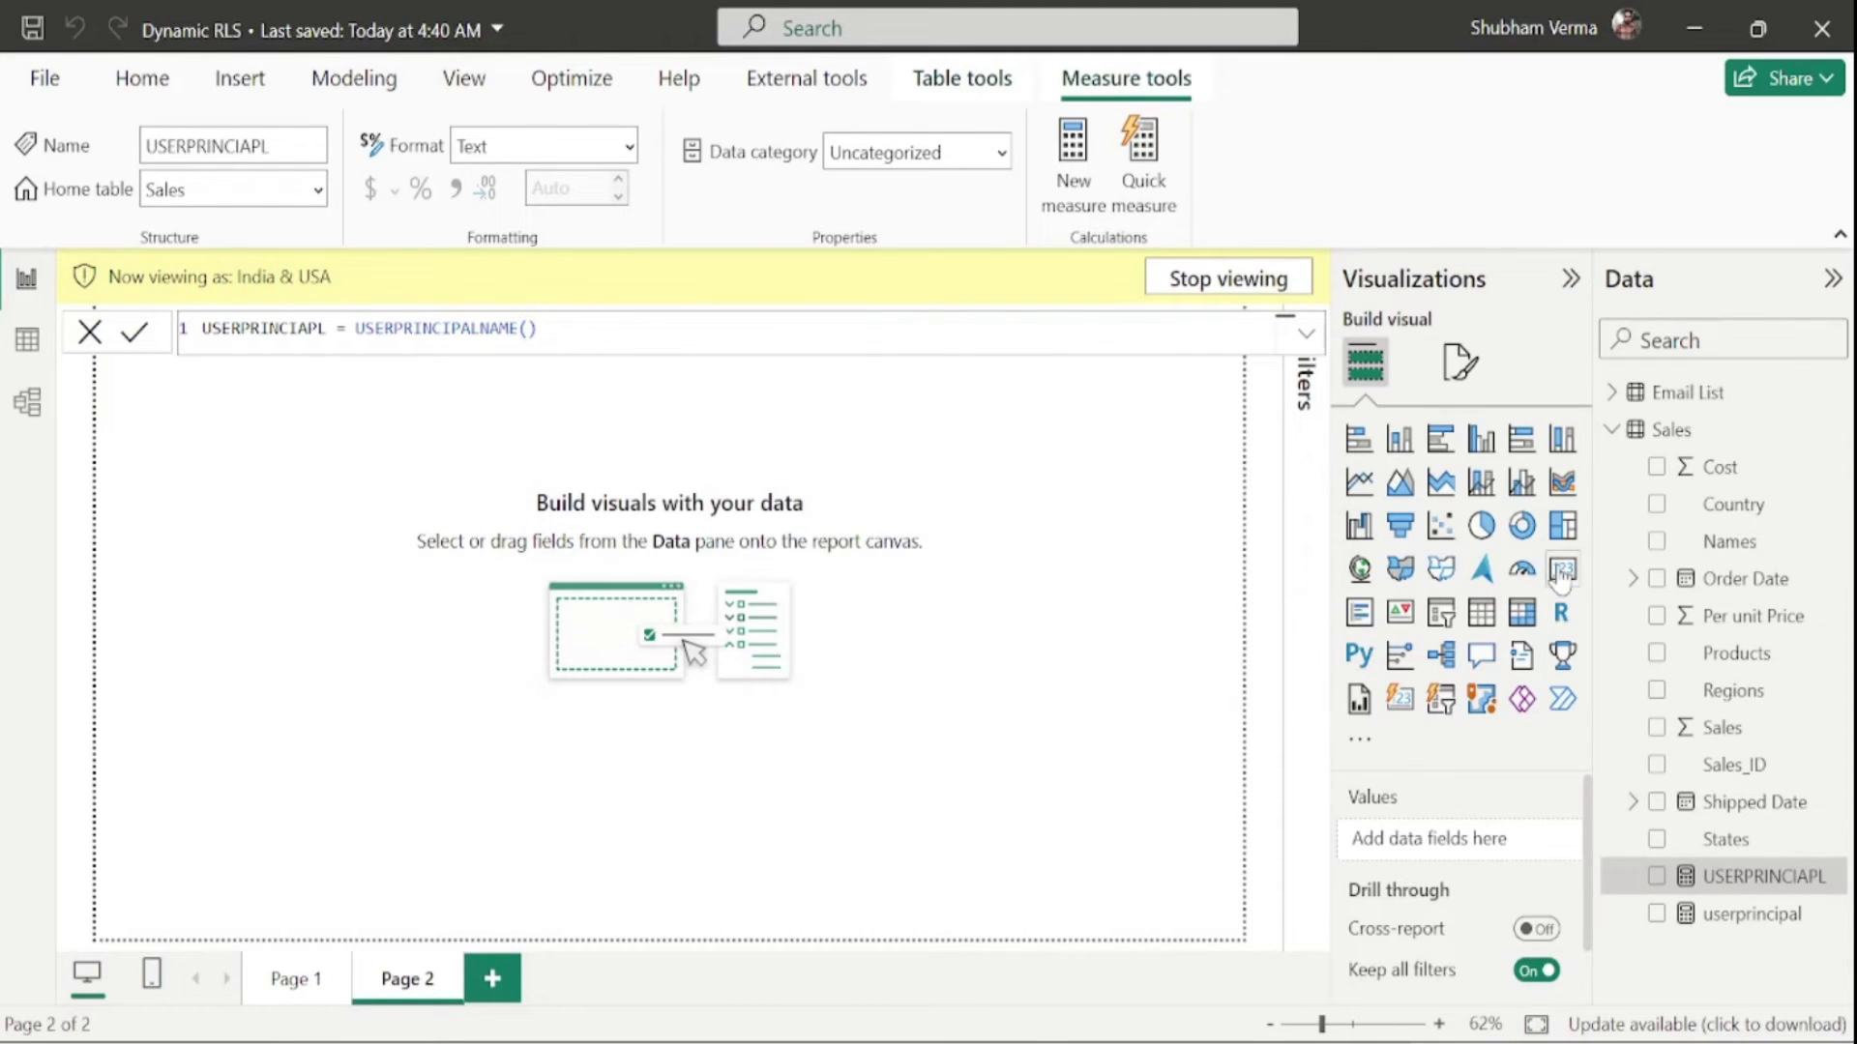
Step: Add a card visual showing the USERPRINCIAPL measure to Page 2 and widen it slightly
click(1562, 569)
drag(284, 461, 588, 610)
drag(1779, 876, 611, 547)
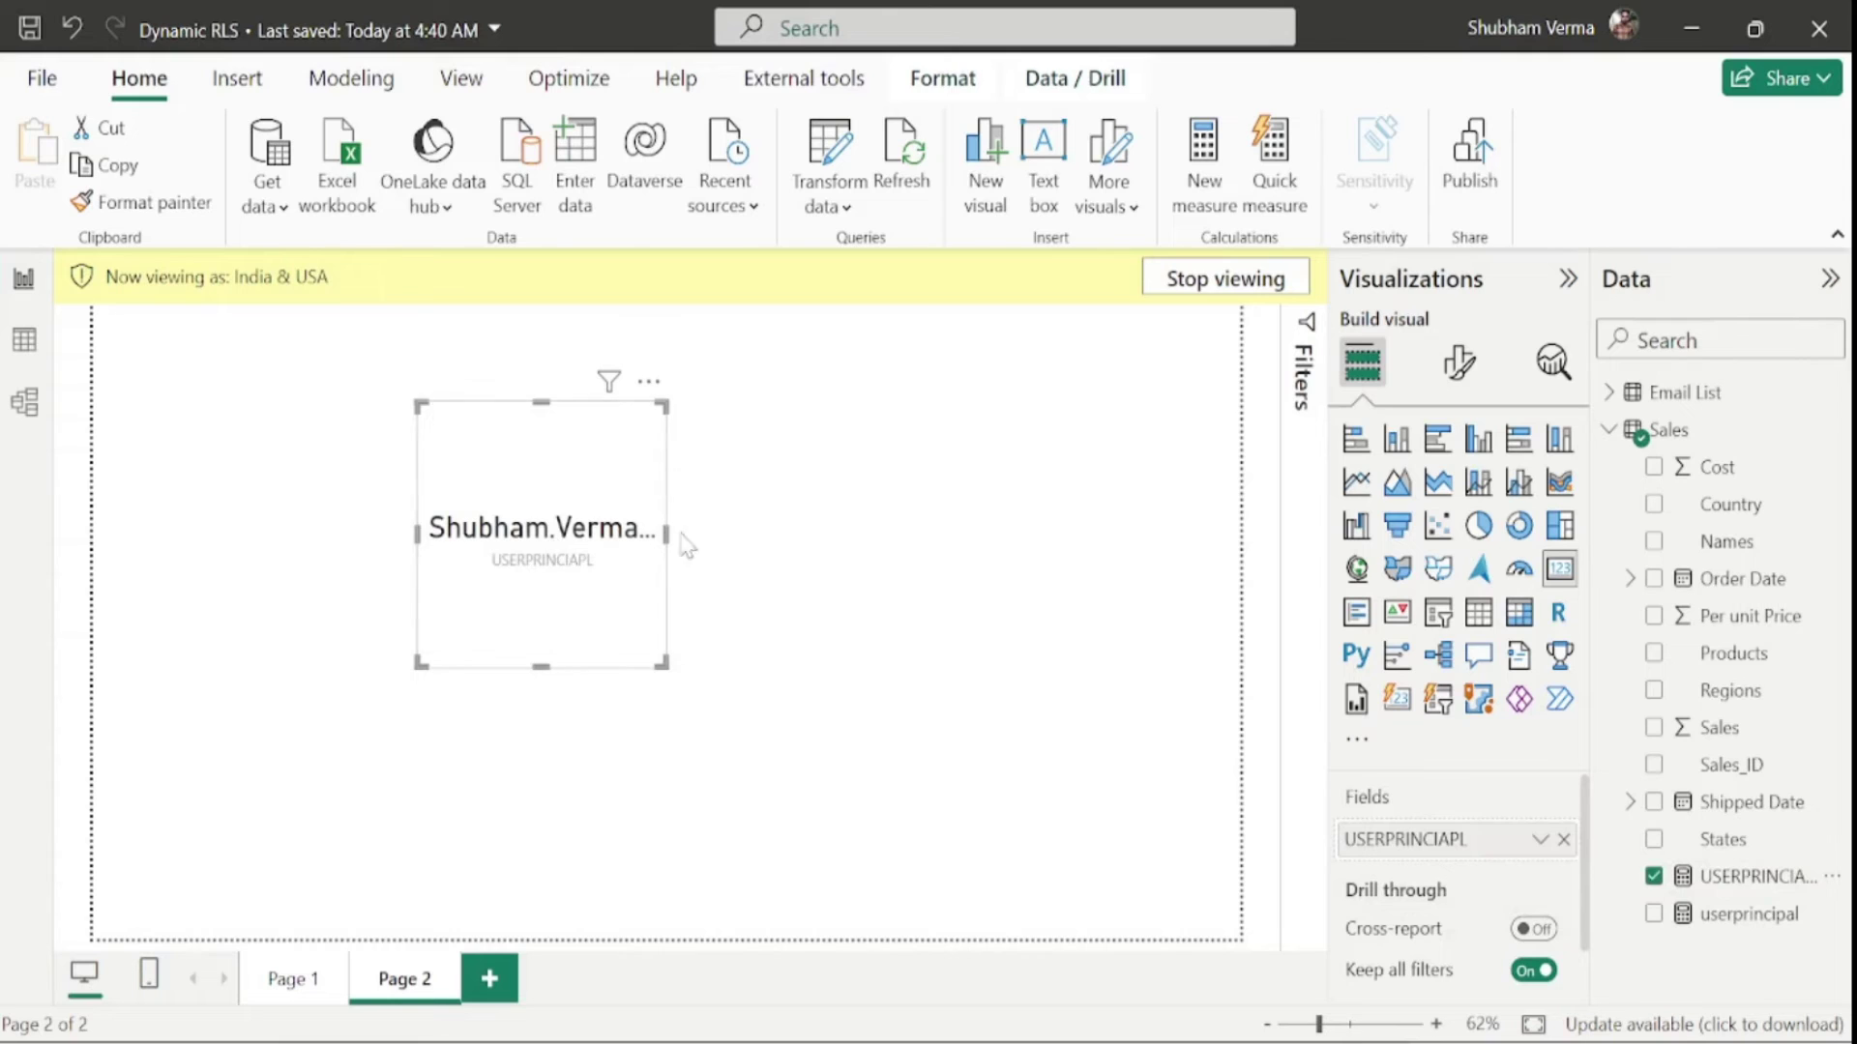
drag(665, 532, 703, 533)
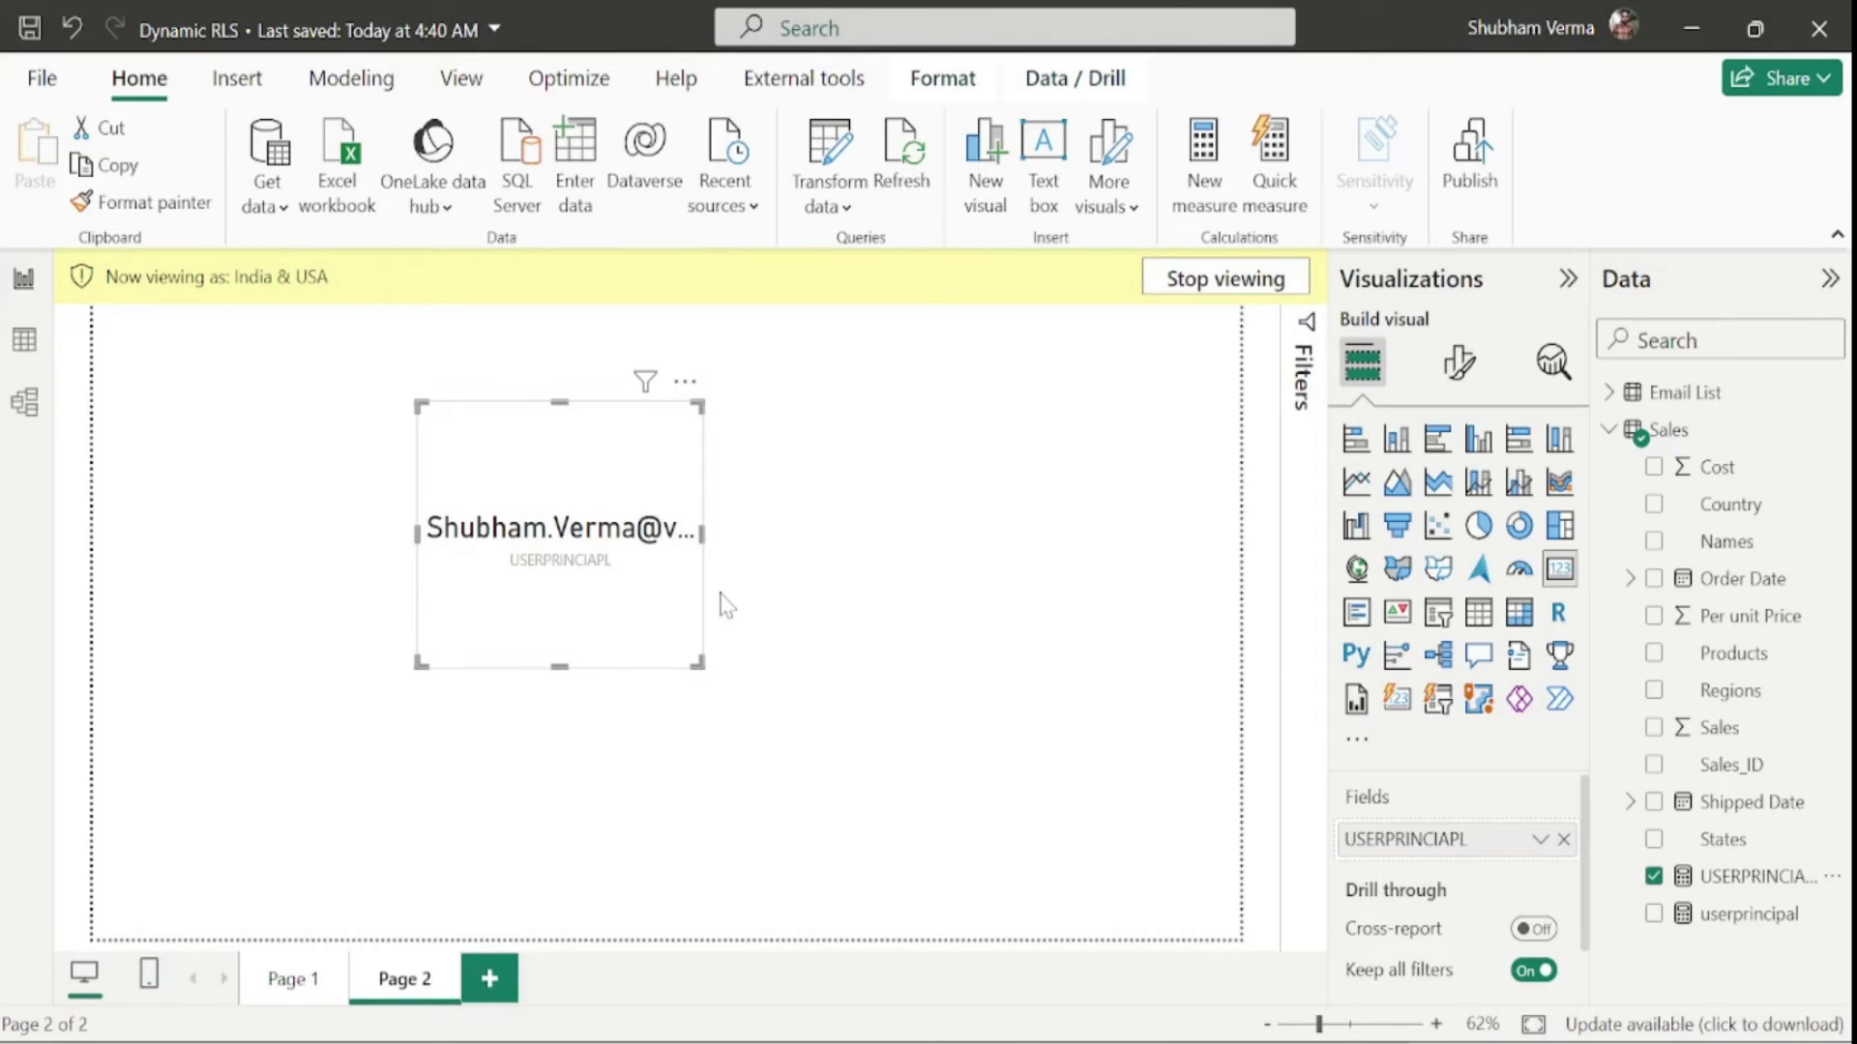
Step: Return to Page 1 and stop viewing the report as the India & USA role
click(290, 982)
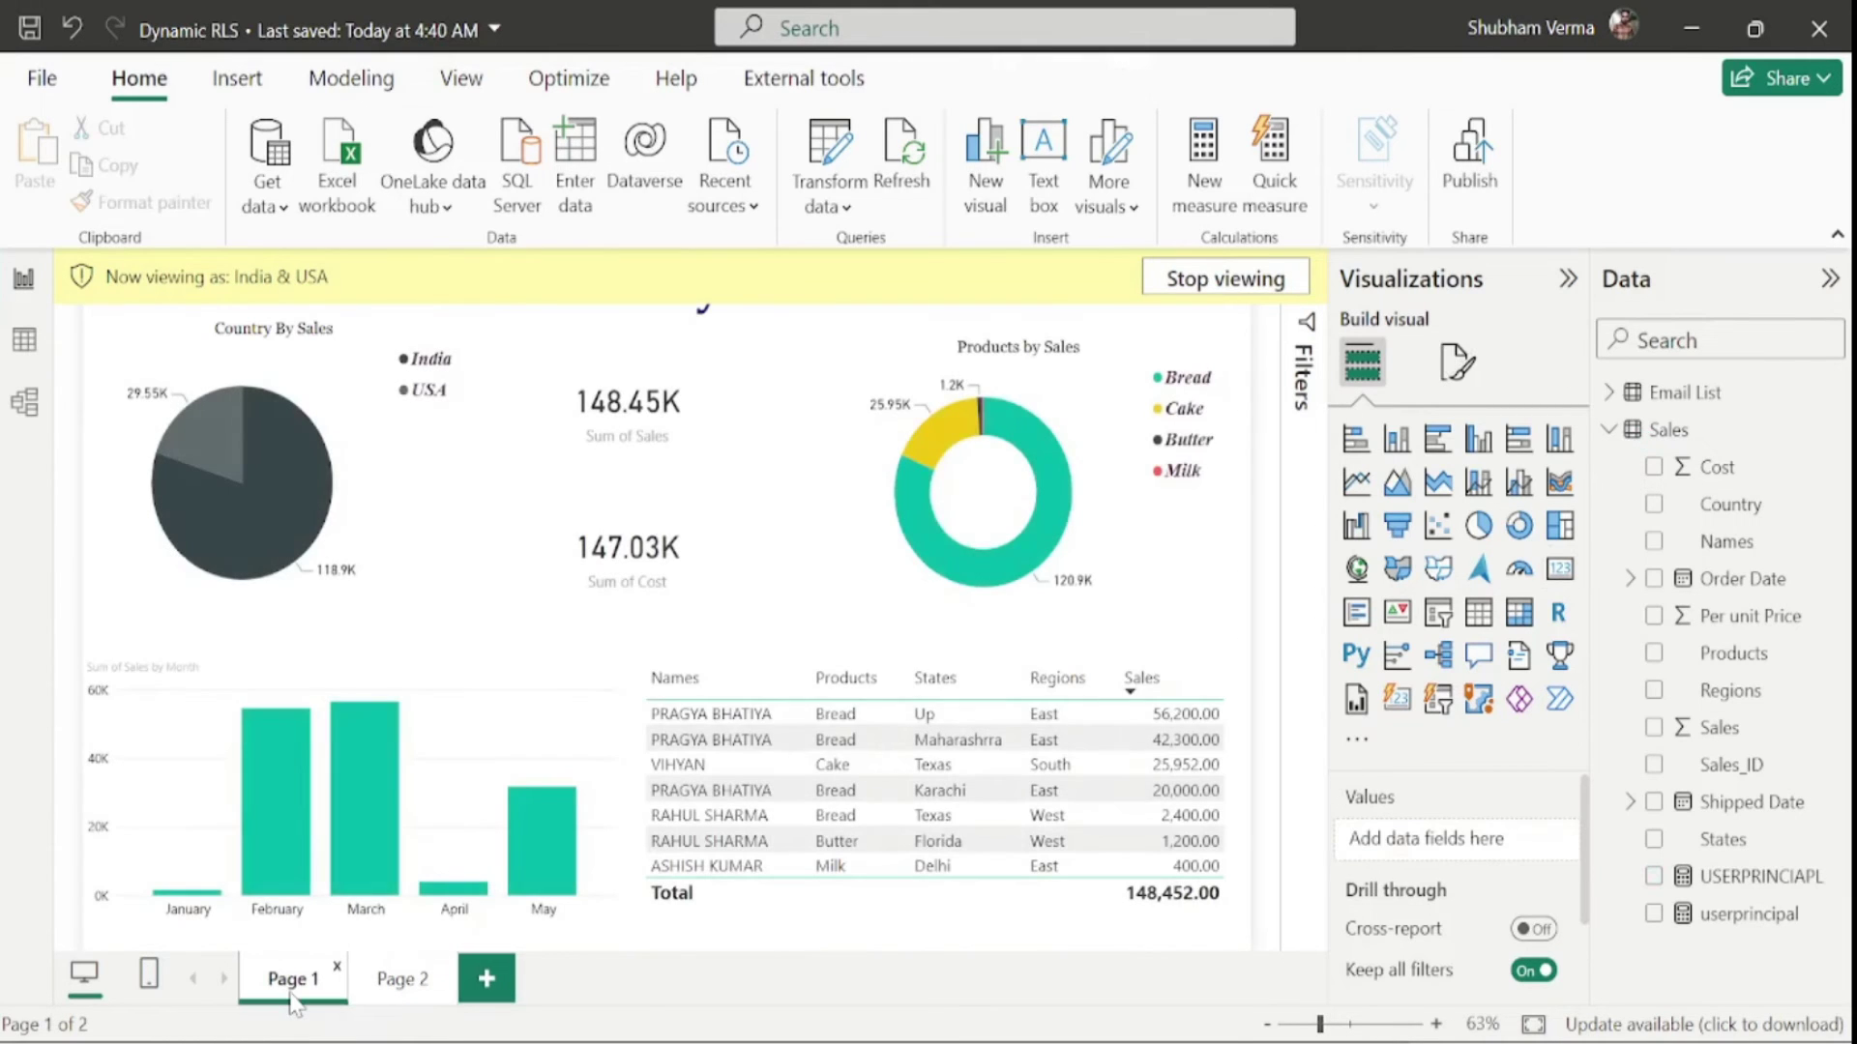
click(1249, 283)
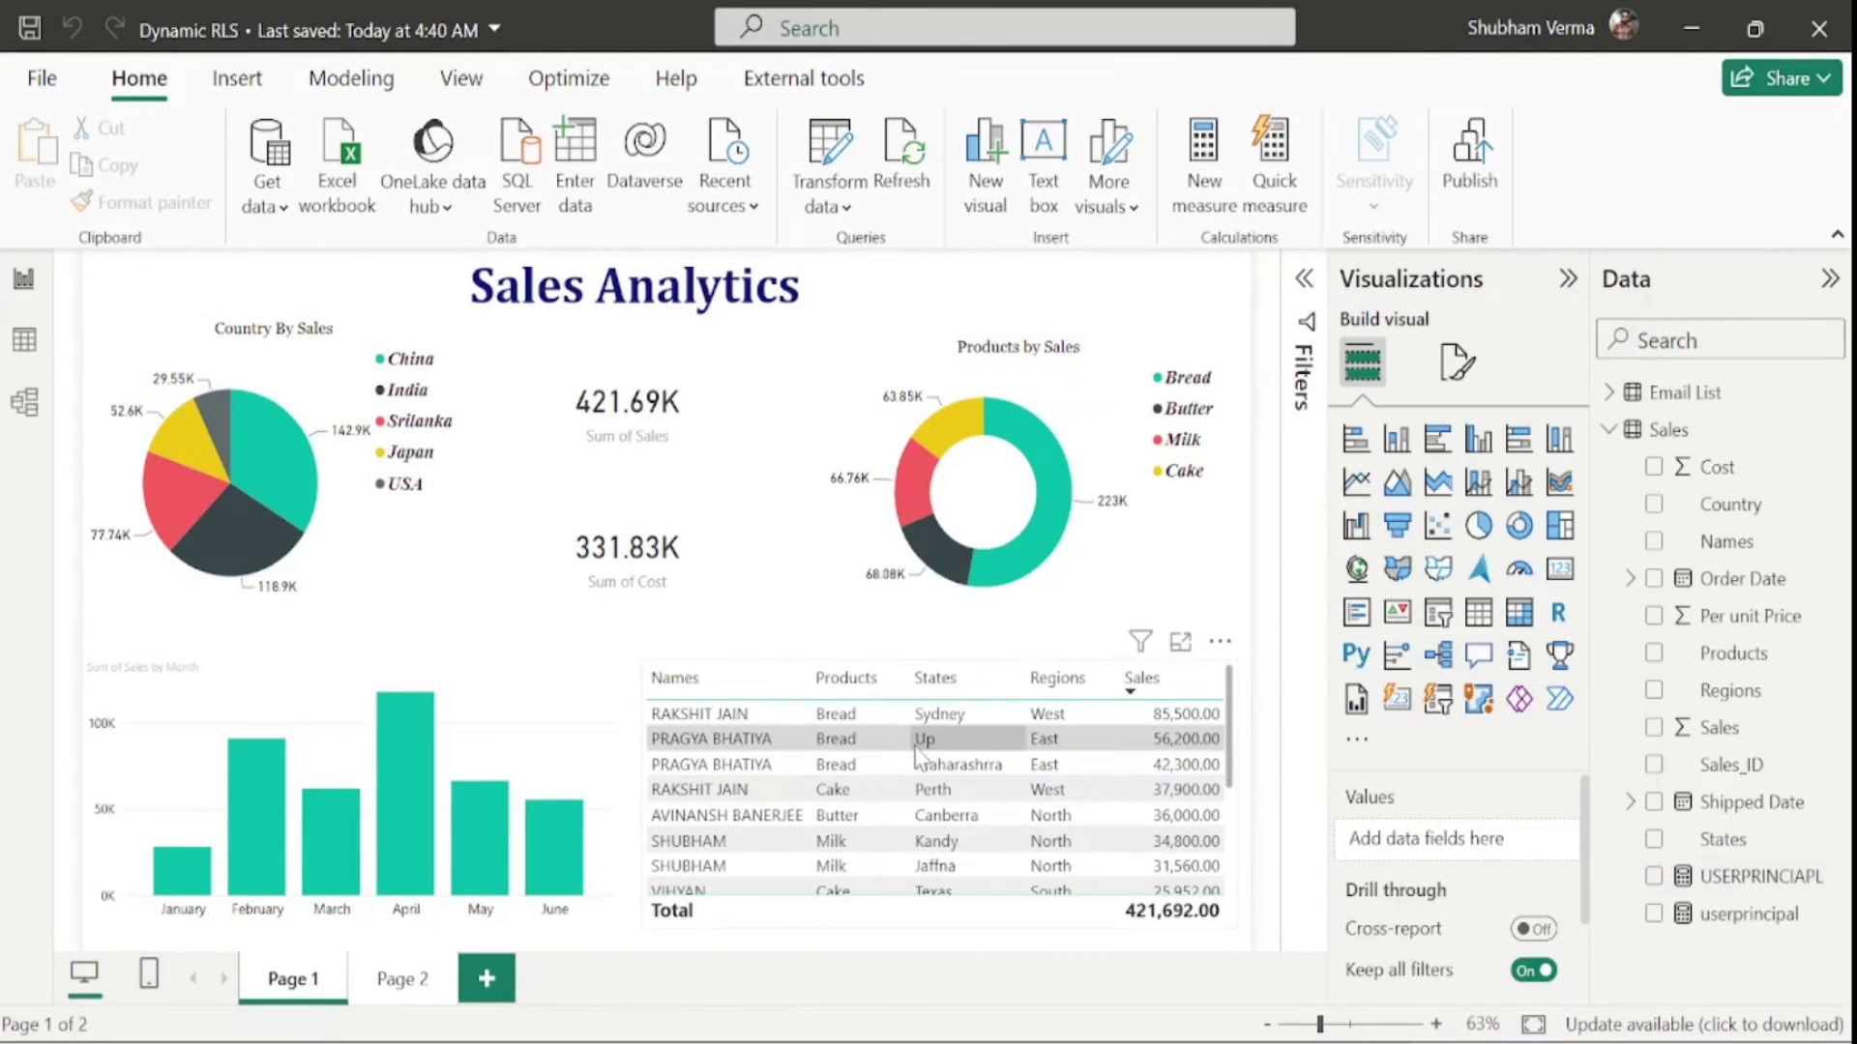
Step: Save the report changes and publish the report to ITO Workspace
click(1470, 180)
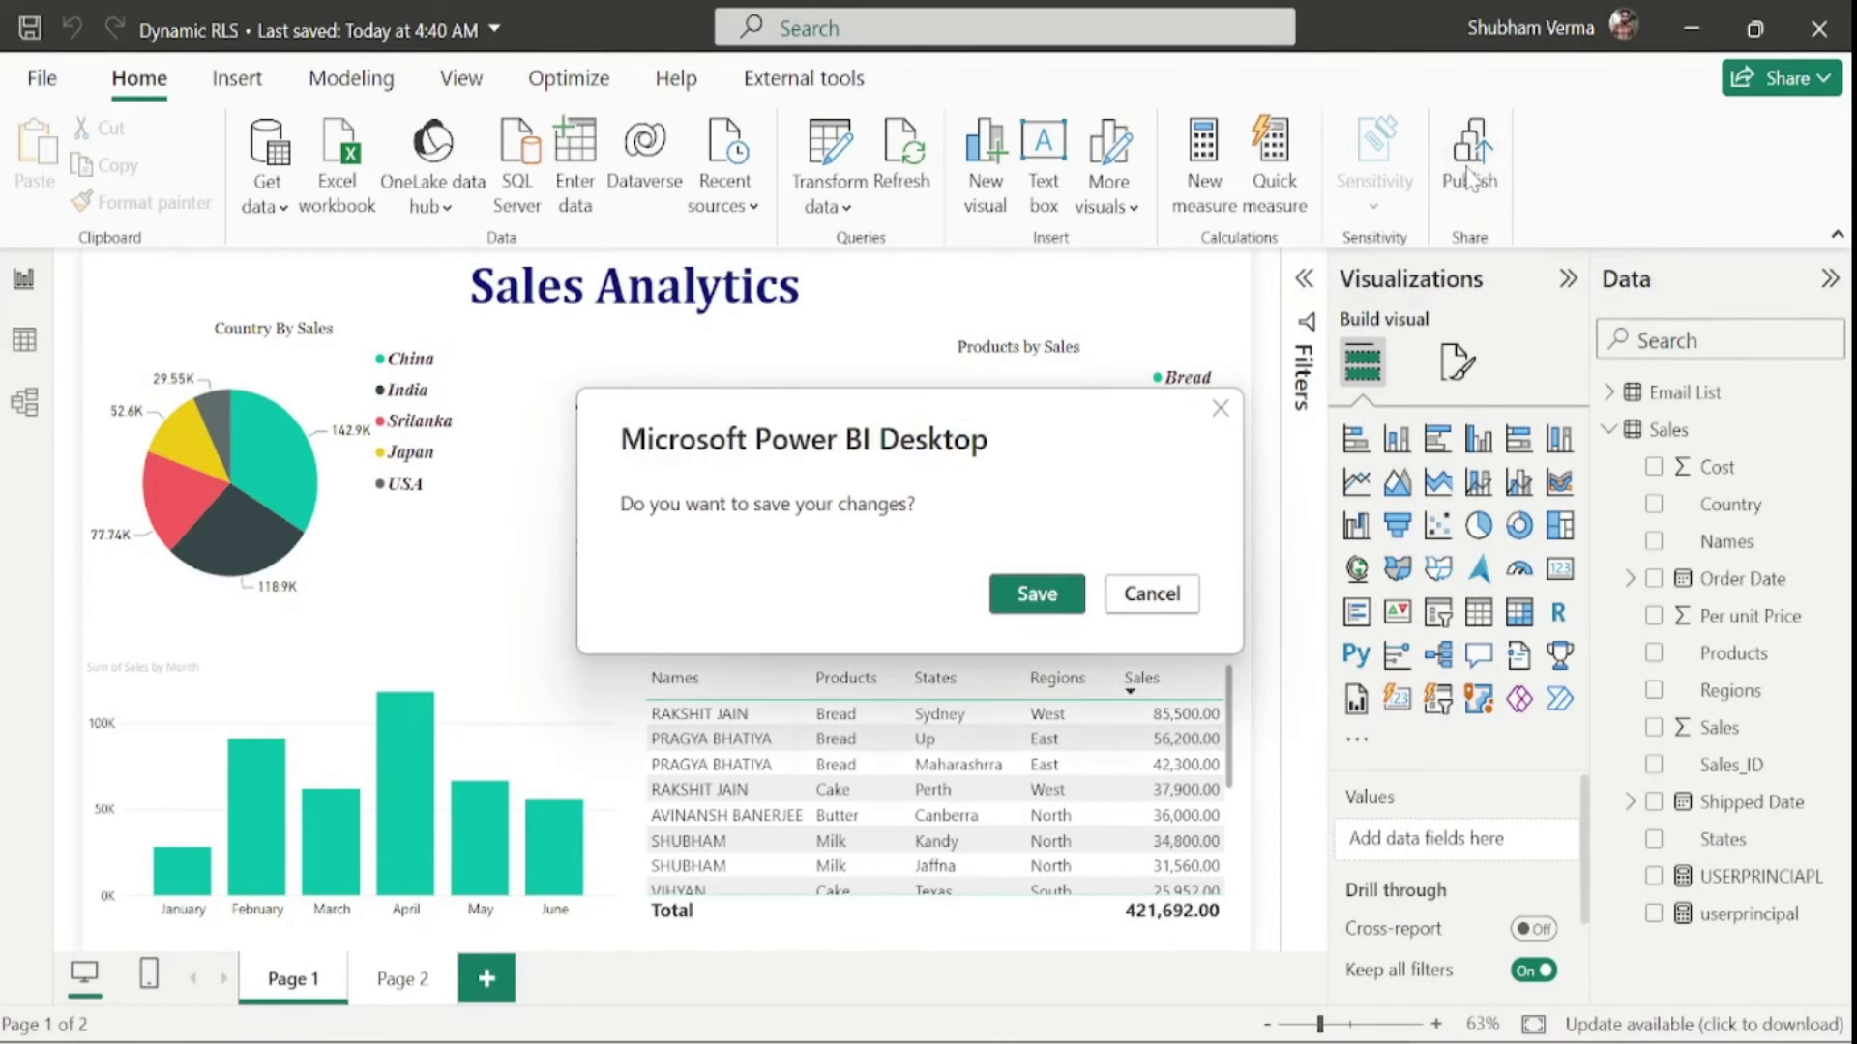
click(1042, 598)
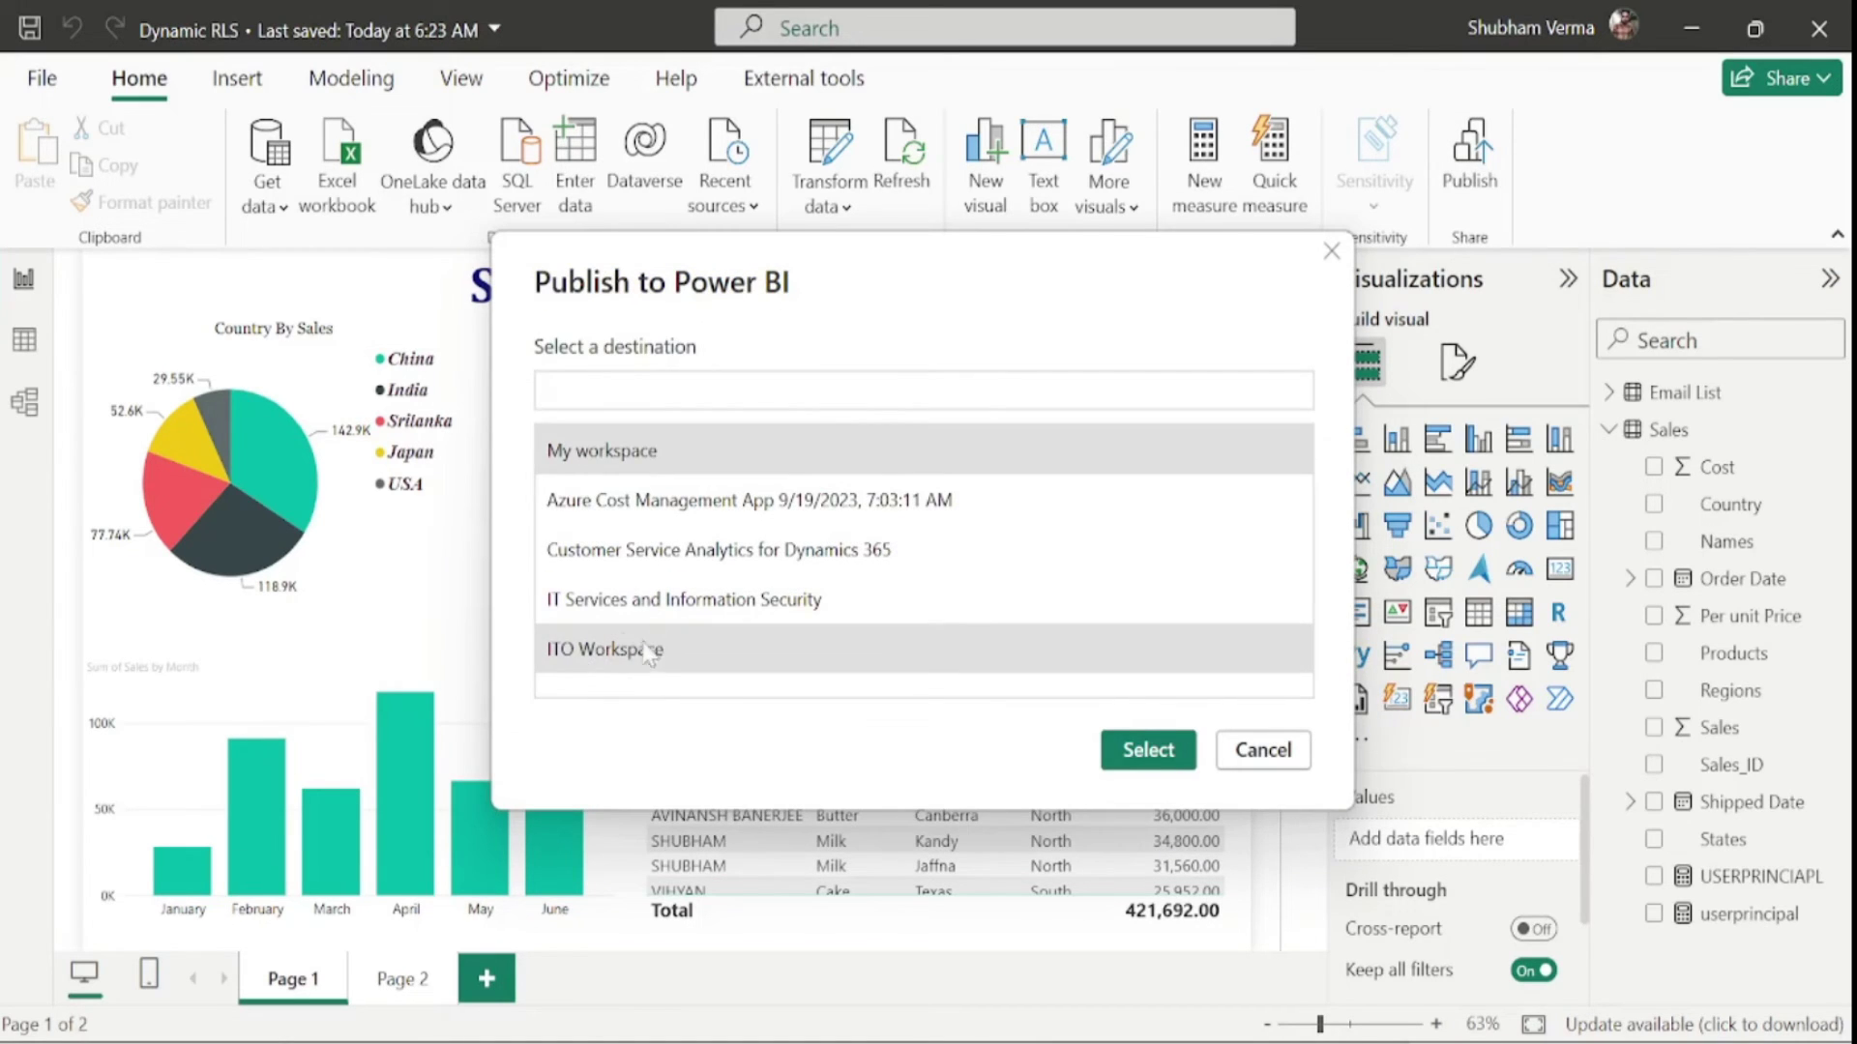
click(635, 662)
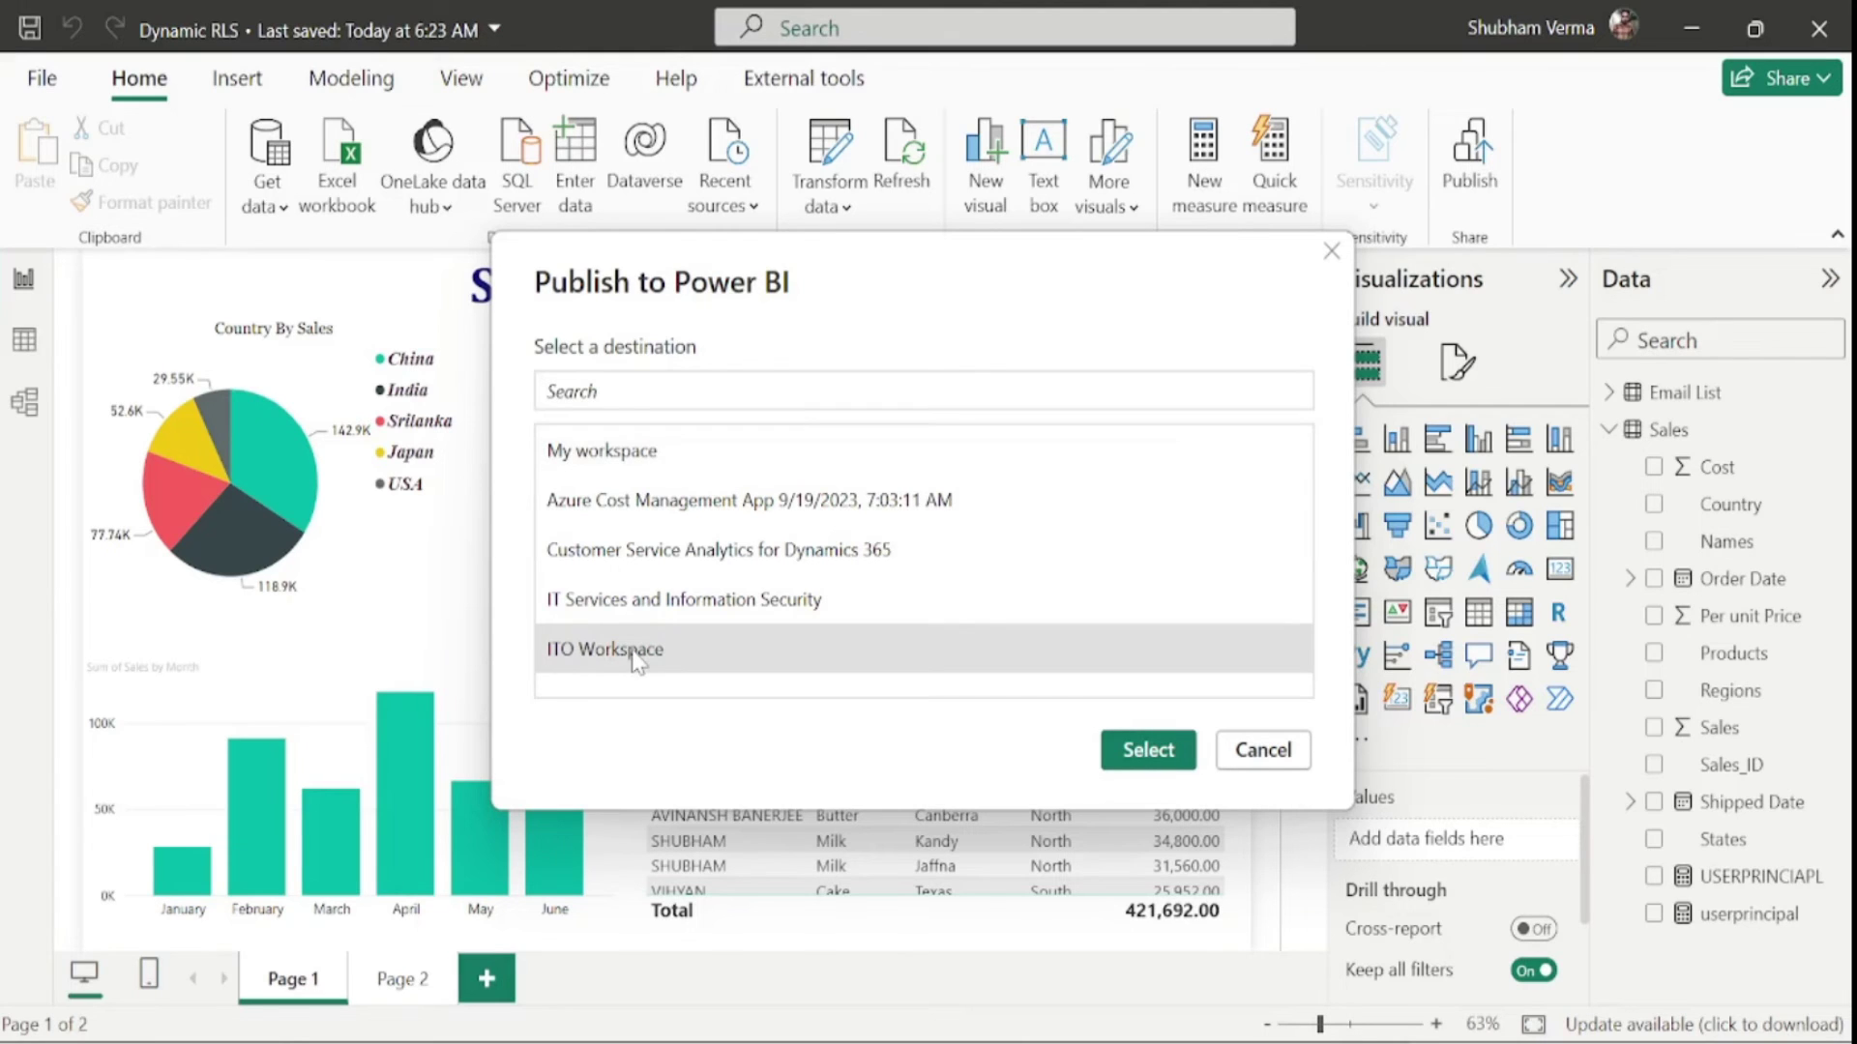
click(1174, 771)
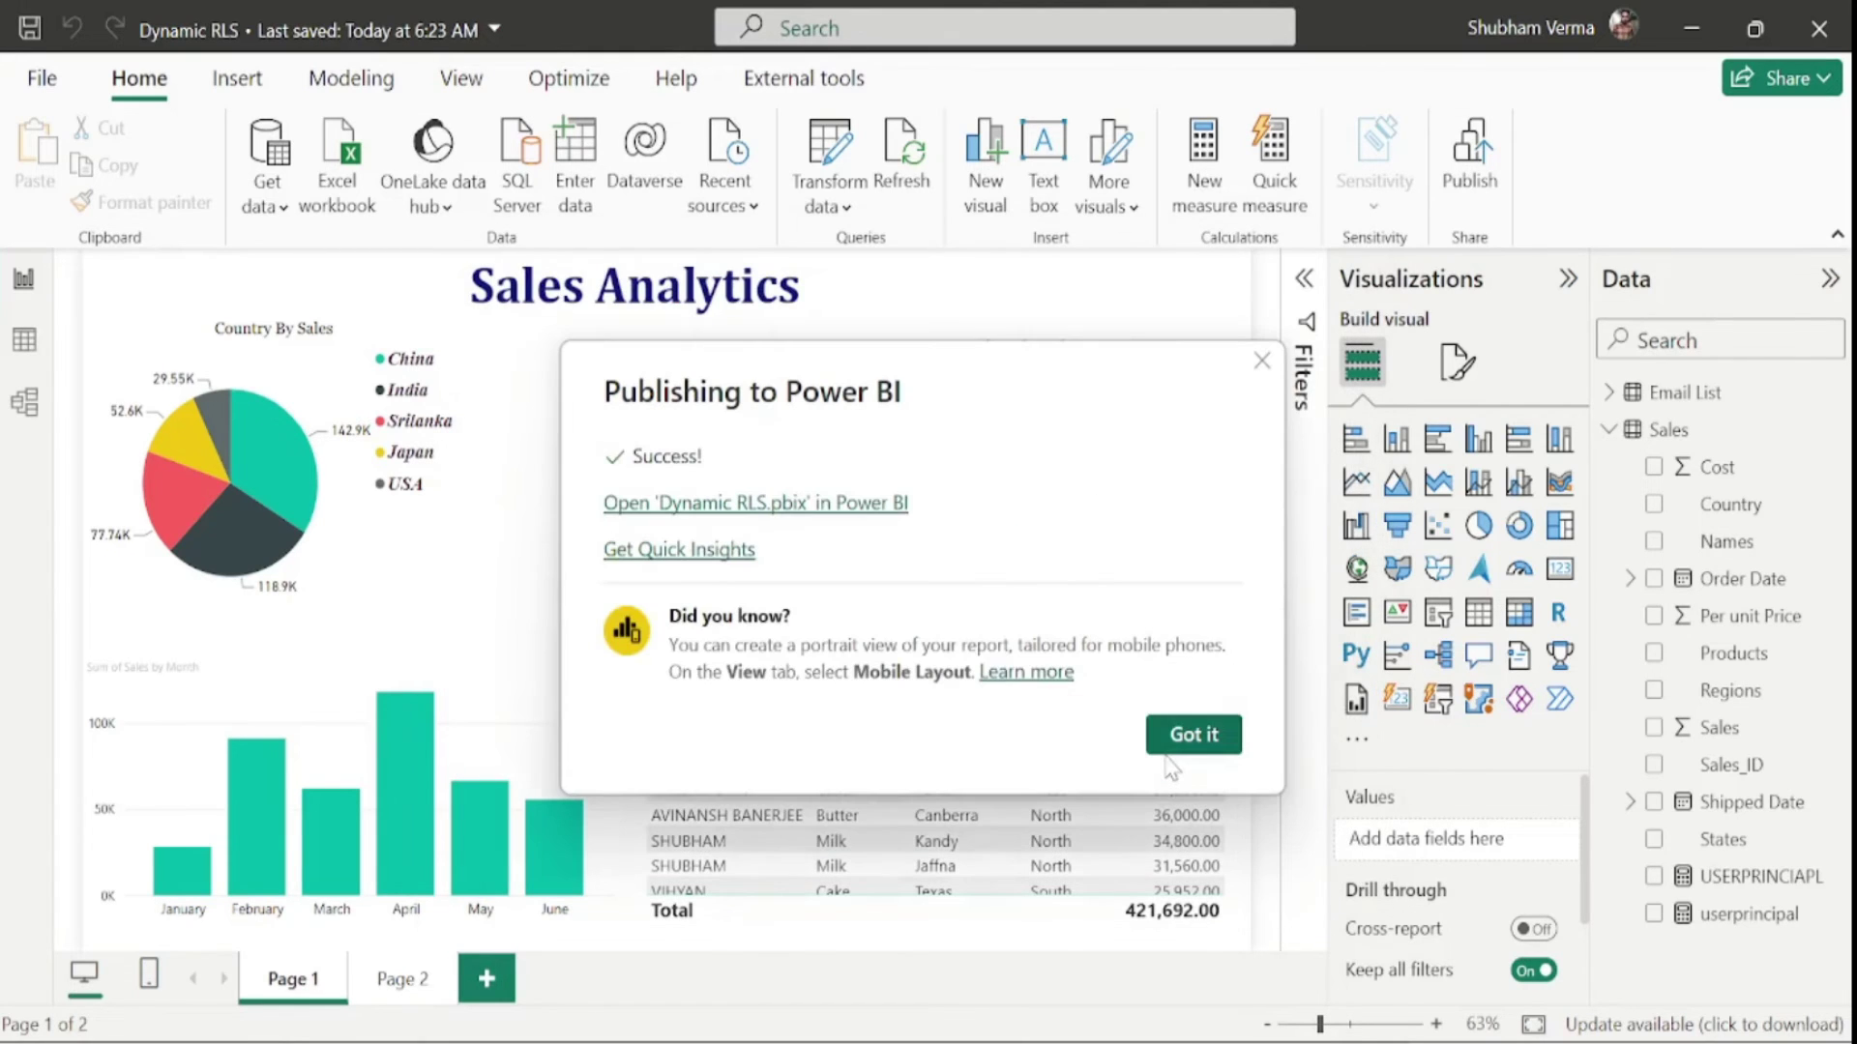
Step: Open the published Dynamic RLS report online and, from ITO Workspace, open the security settings of the Dynamic RLS semantic model
click(794, 505)
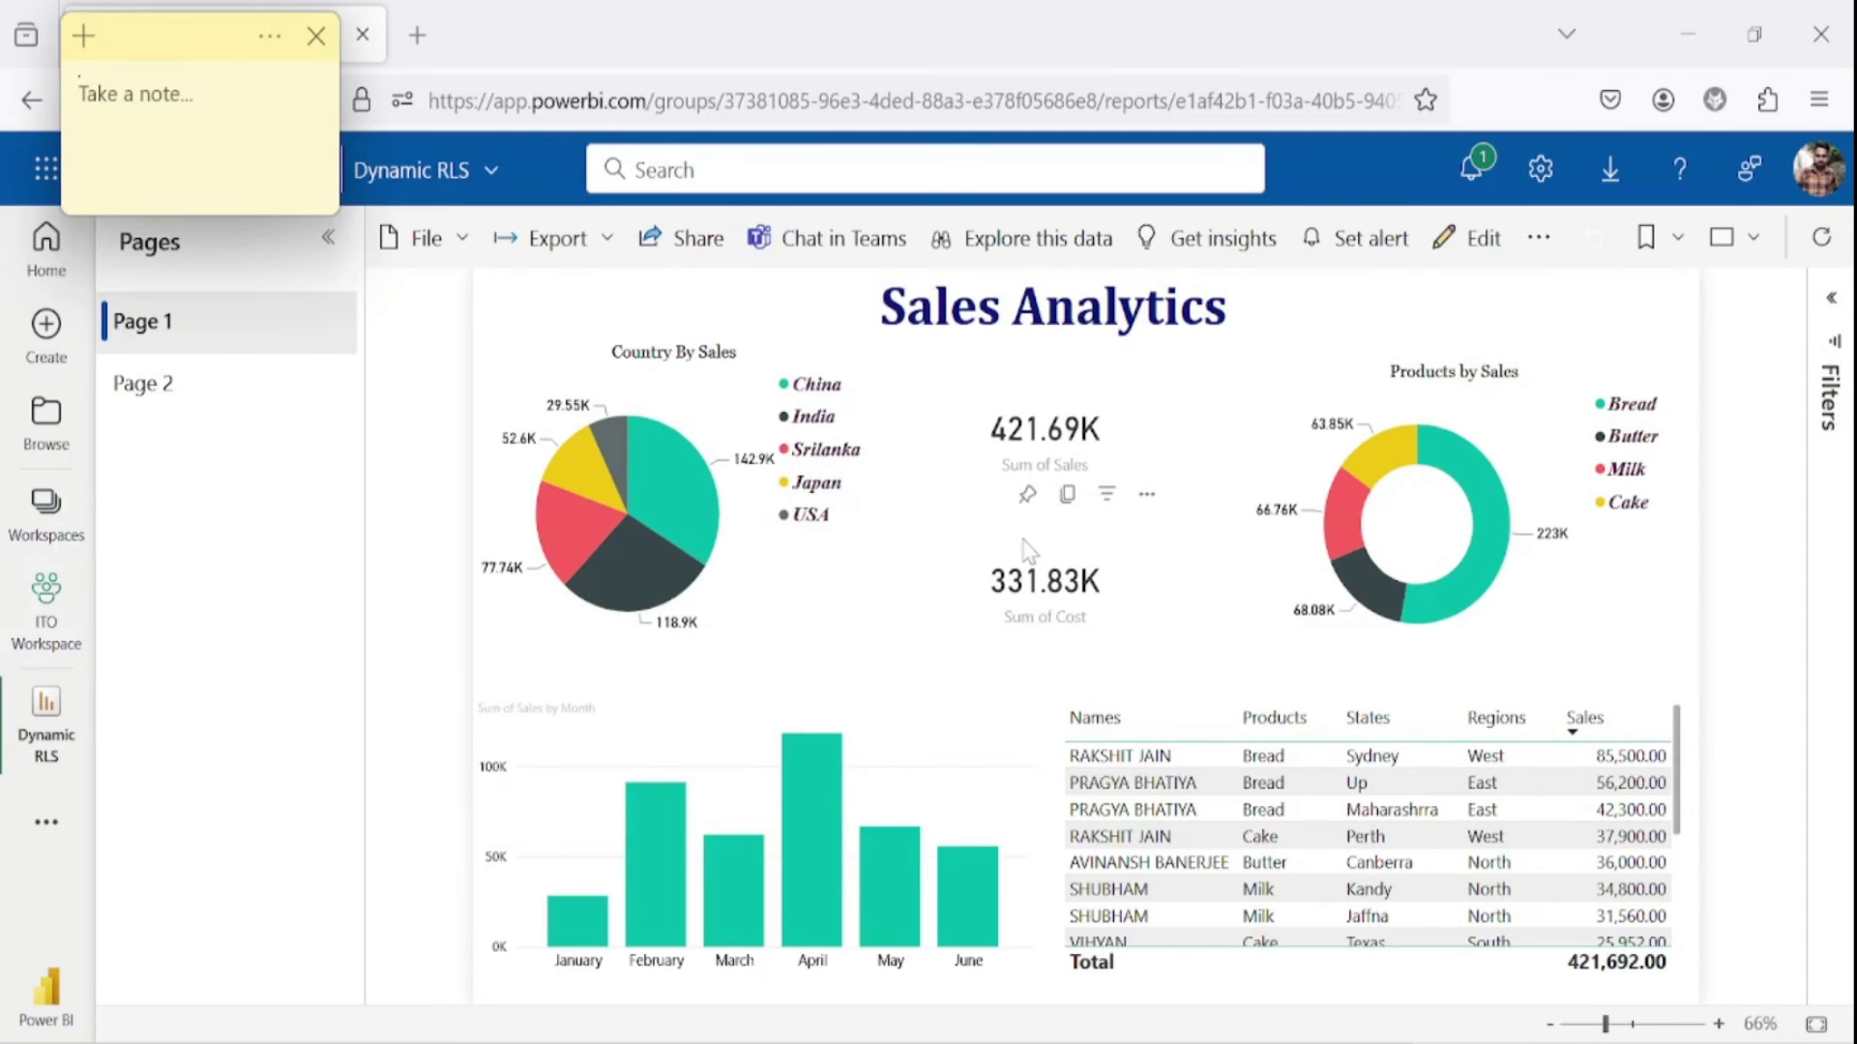
click(36, 640)
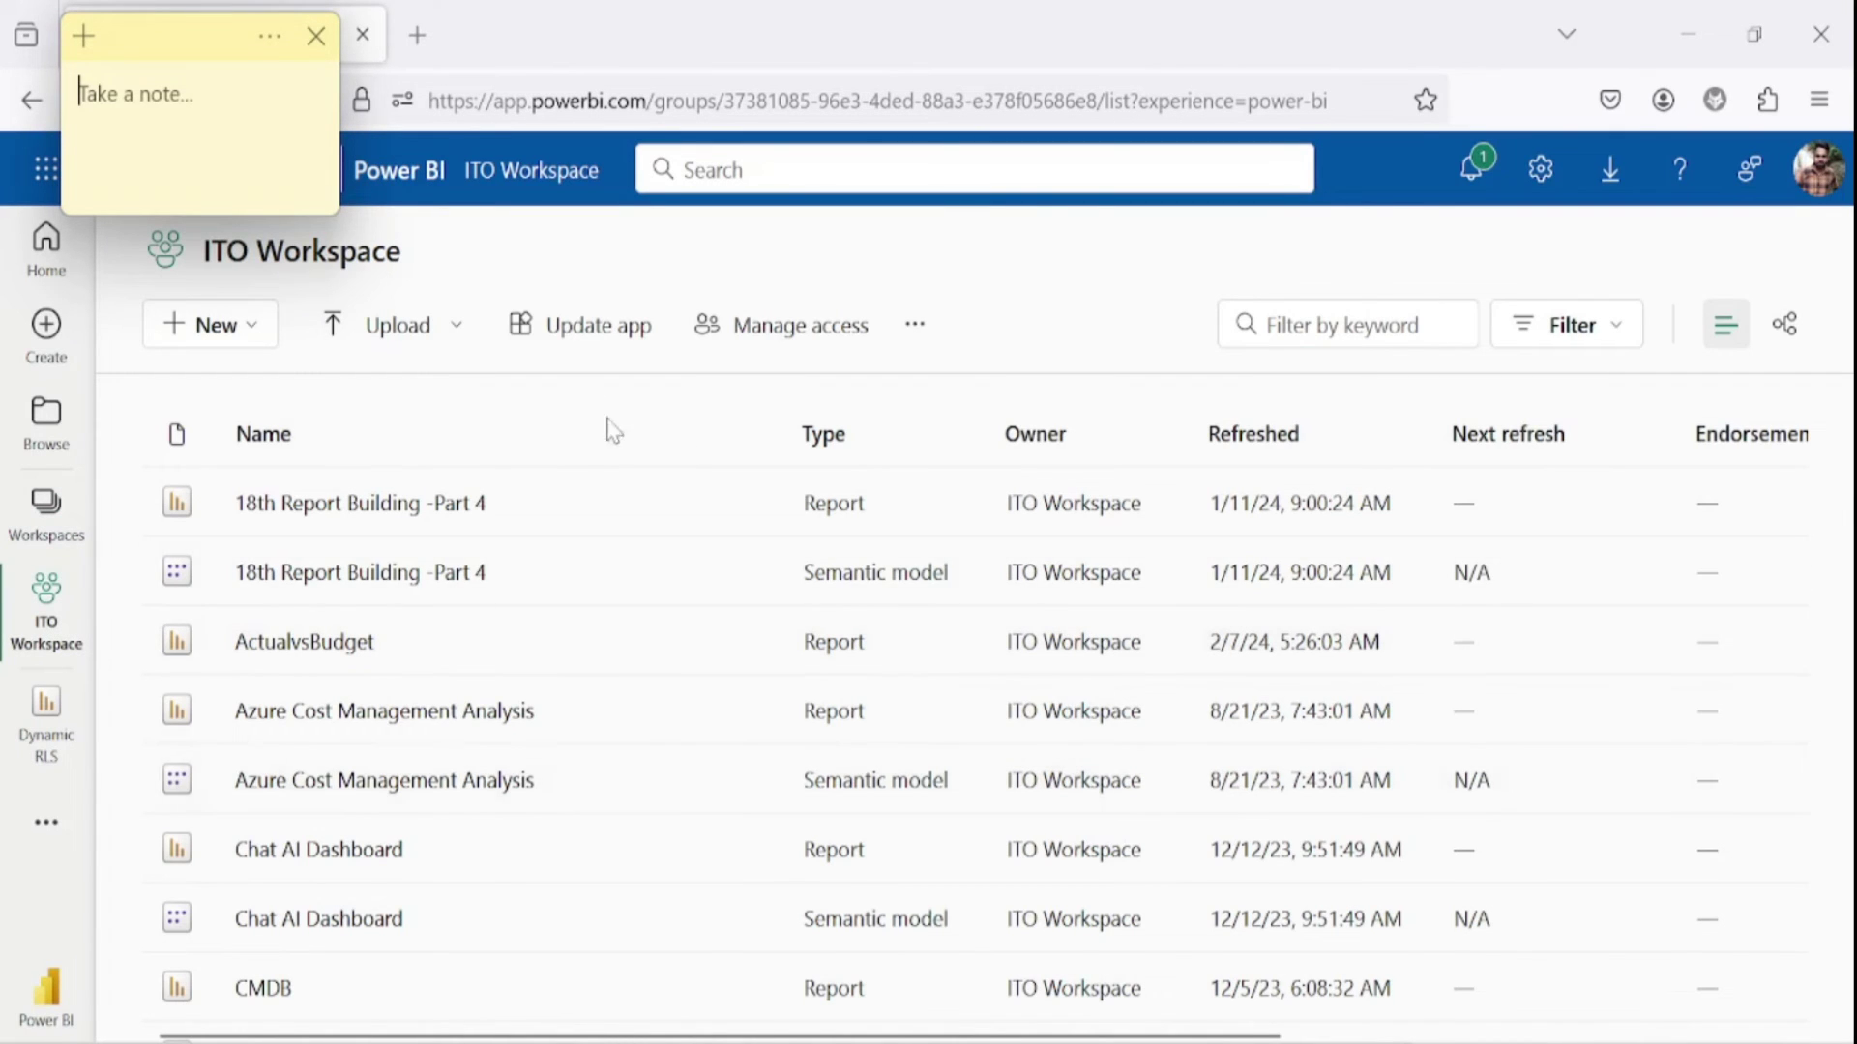
scroll(580, 870, down, 5)
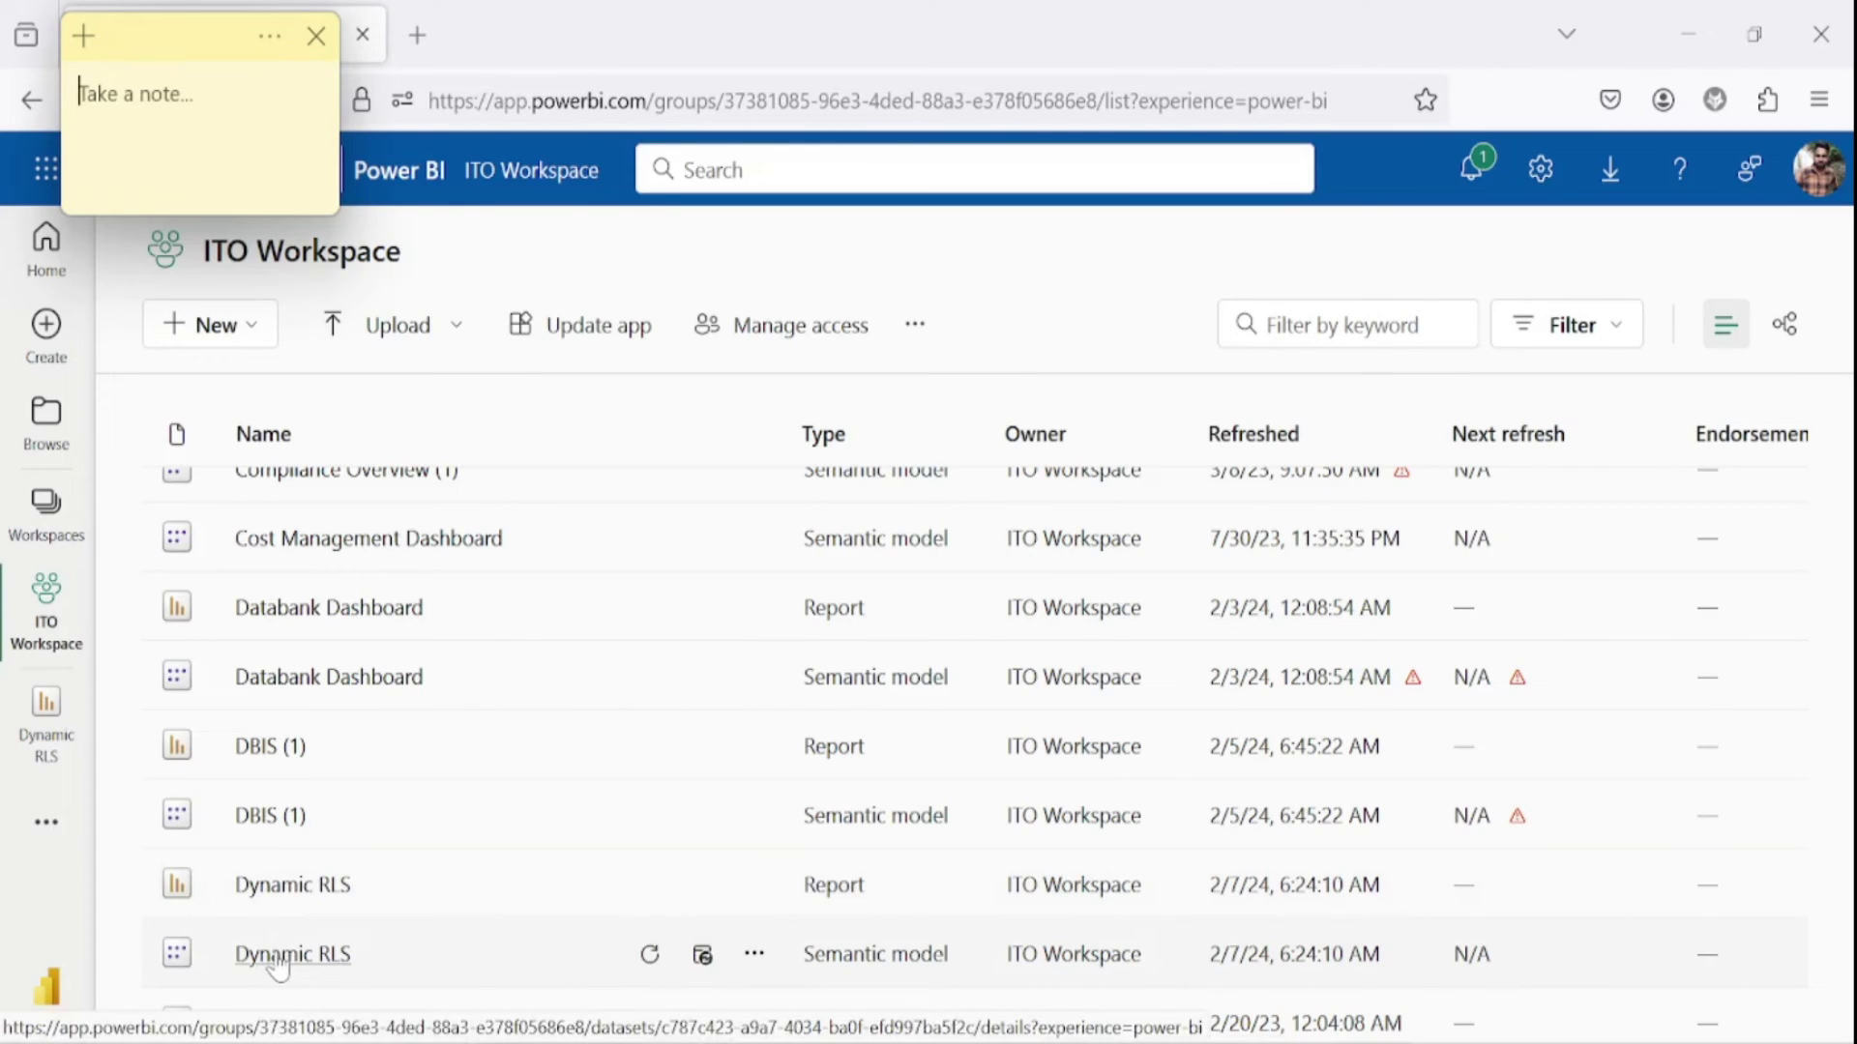
click(754, 958)
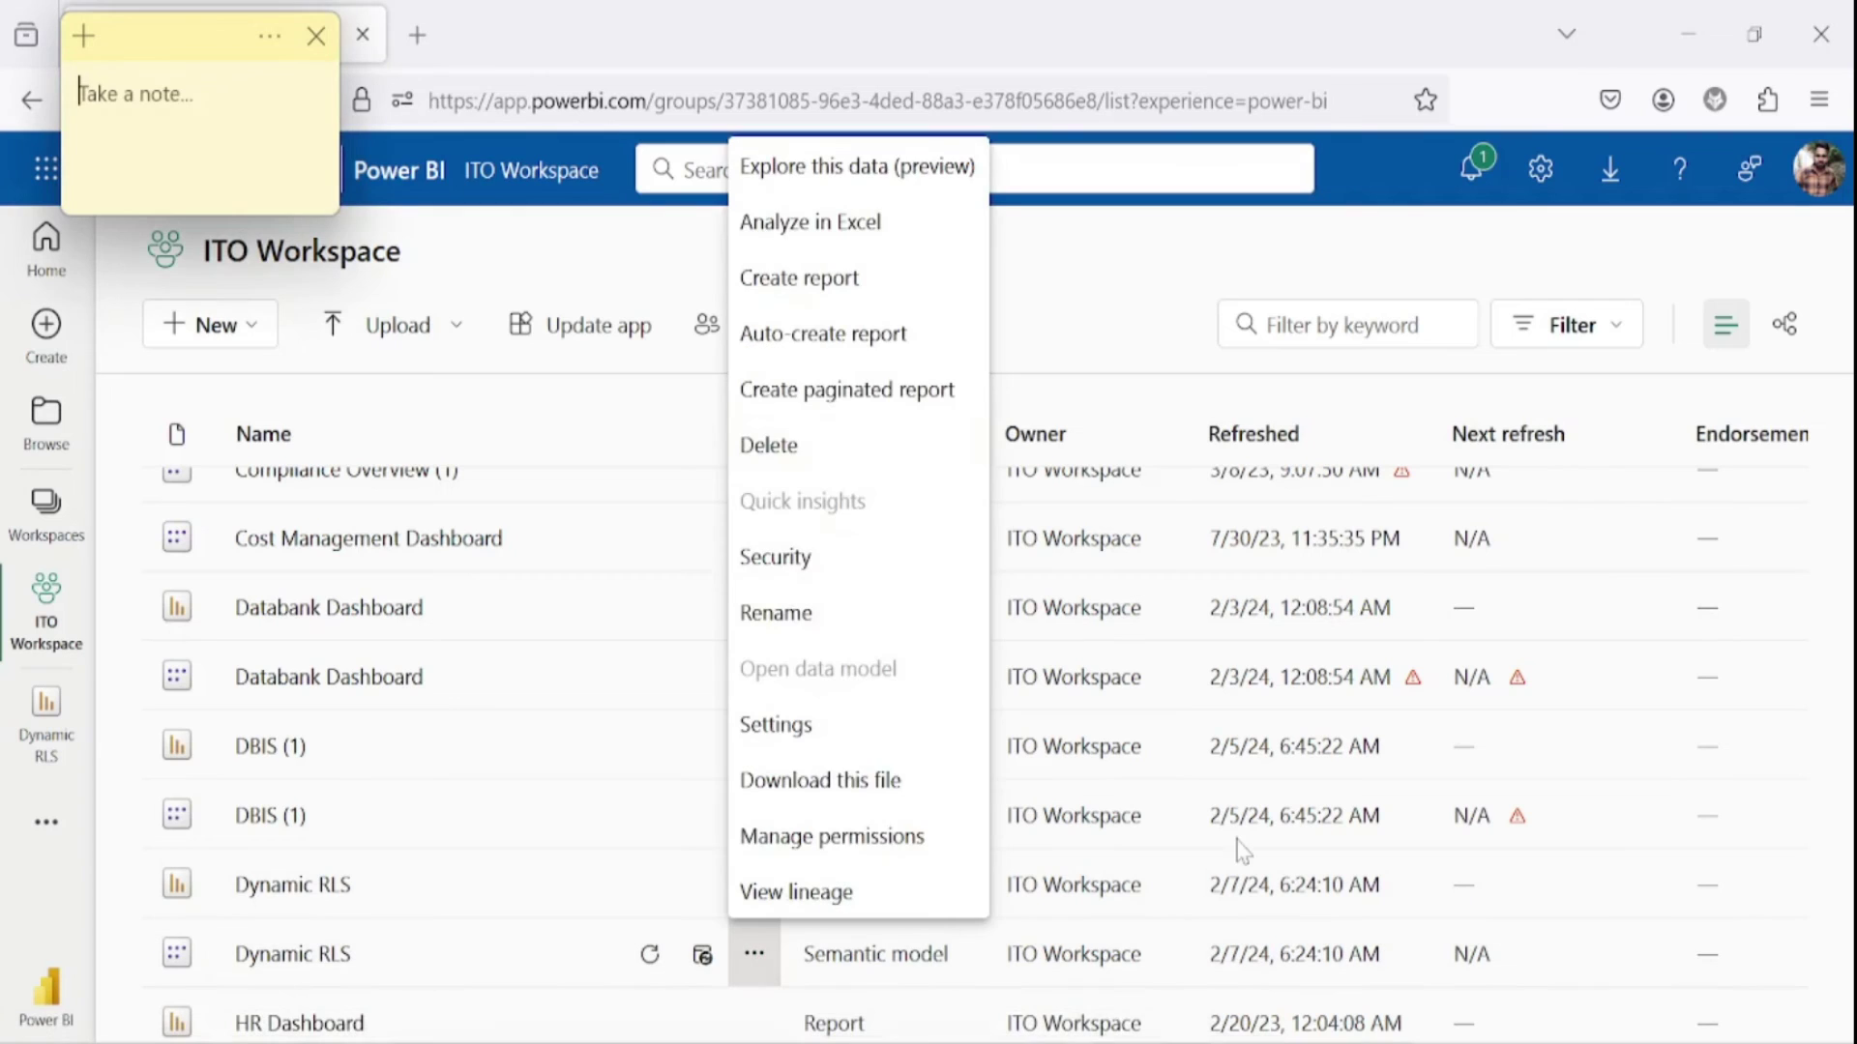
click(805, 578)
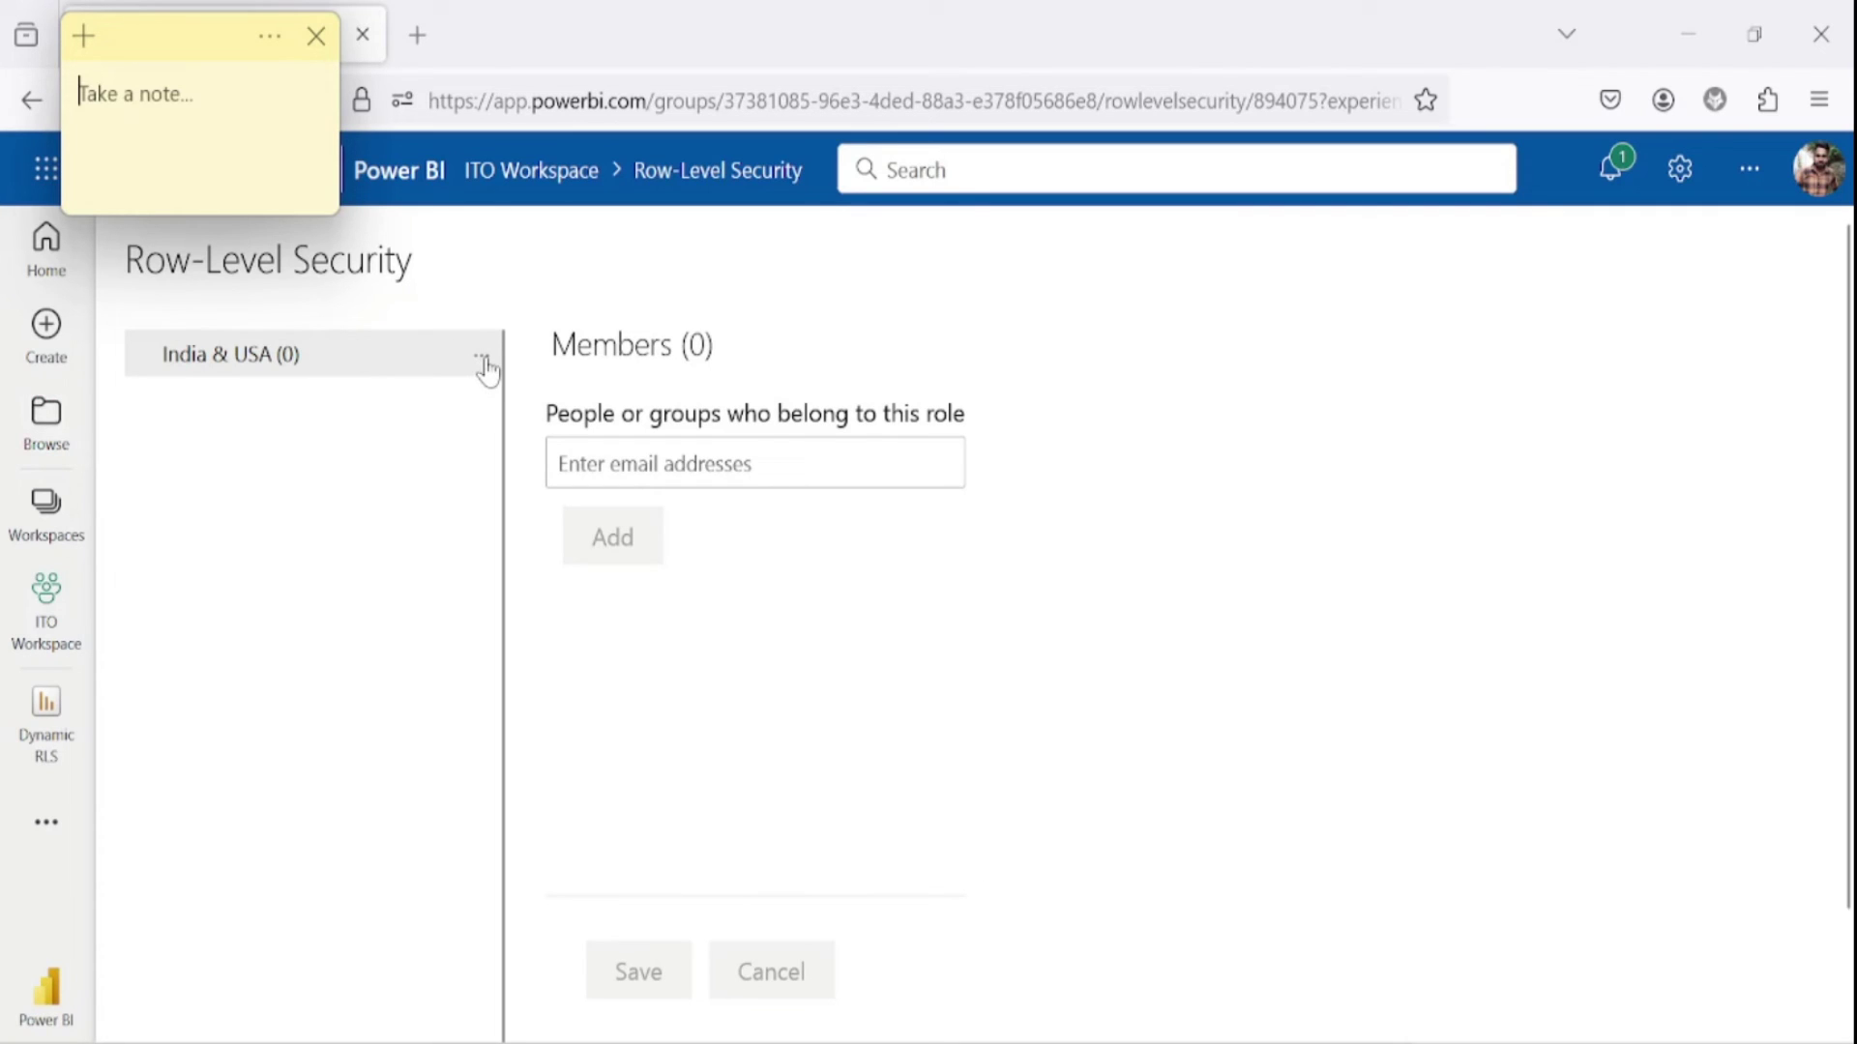
Step: Test the report as the India & USA role and return to the Row-Level Security page
click(481, 360)
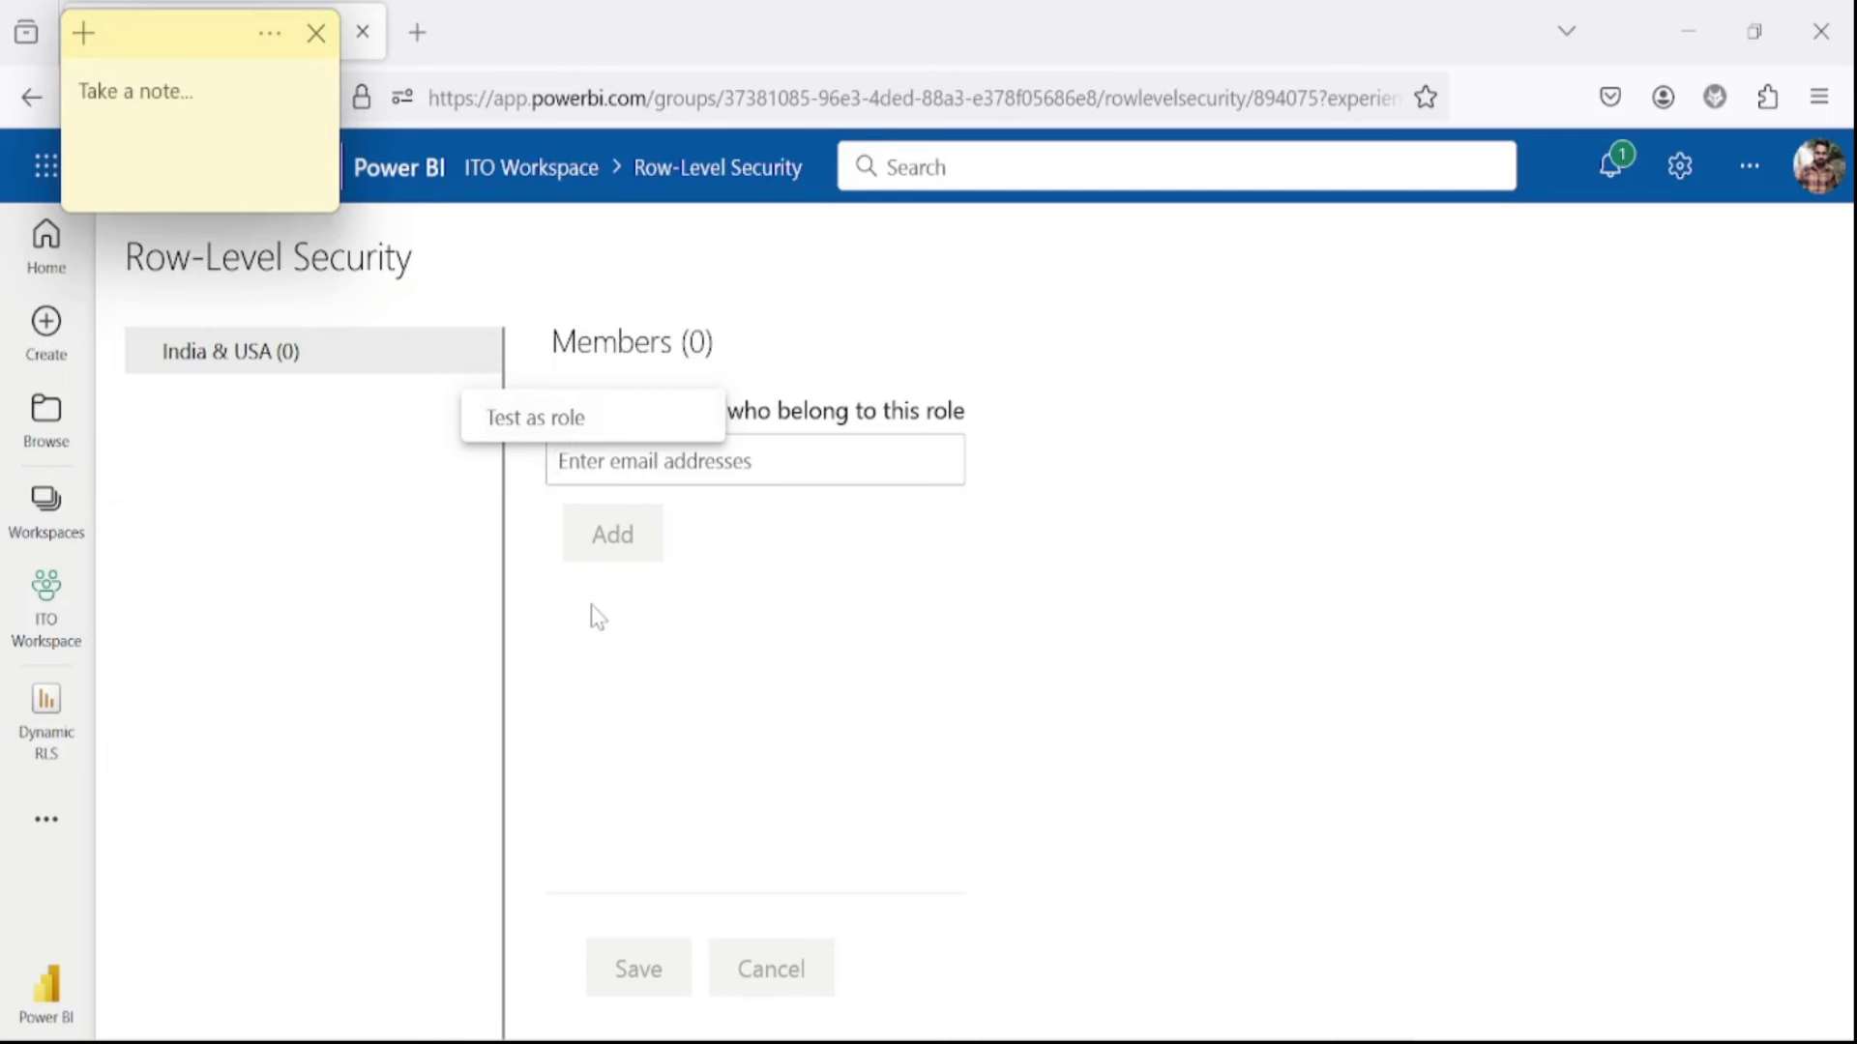
click(537, 420)
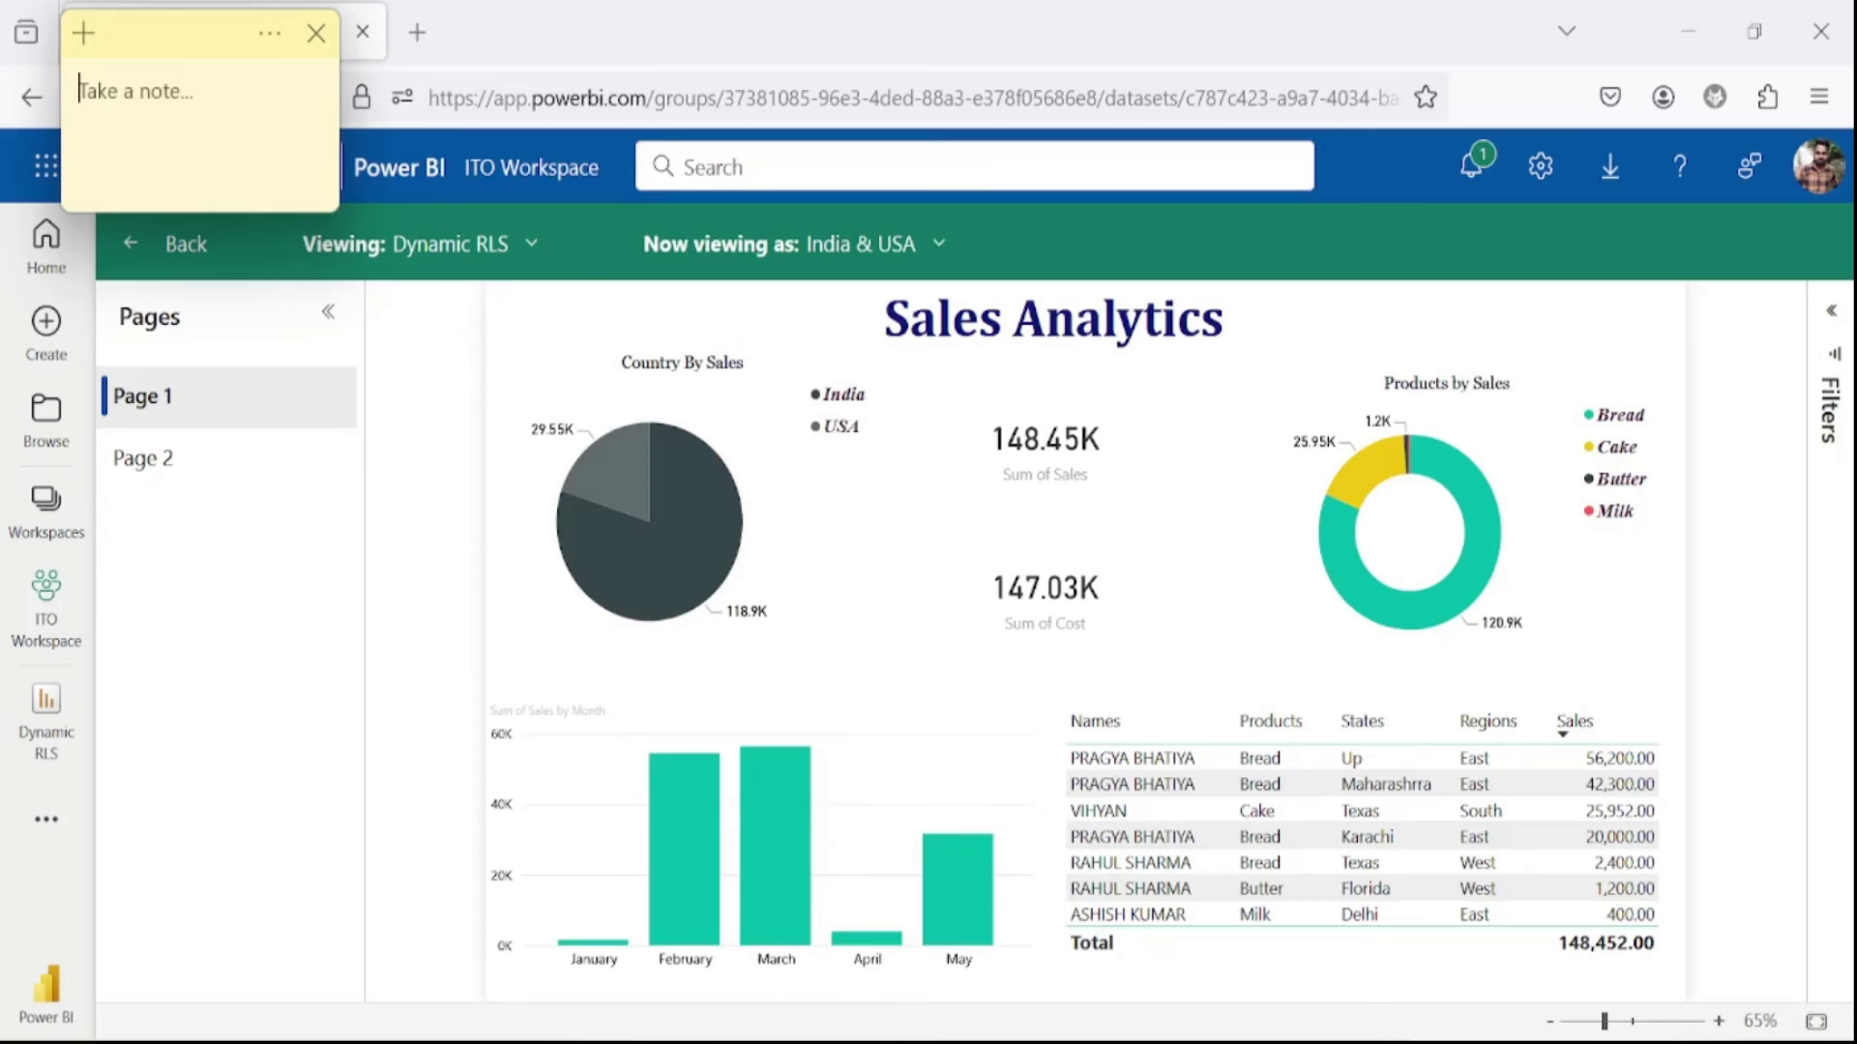
click(911, 900)
click(140, 258)
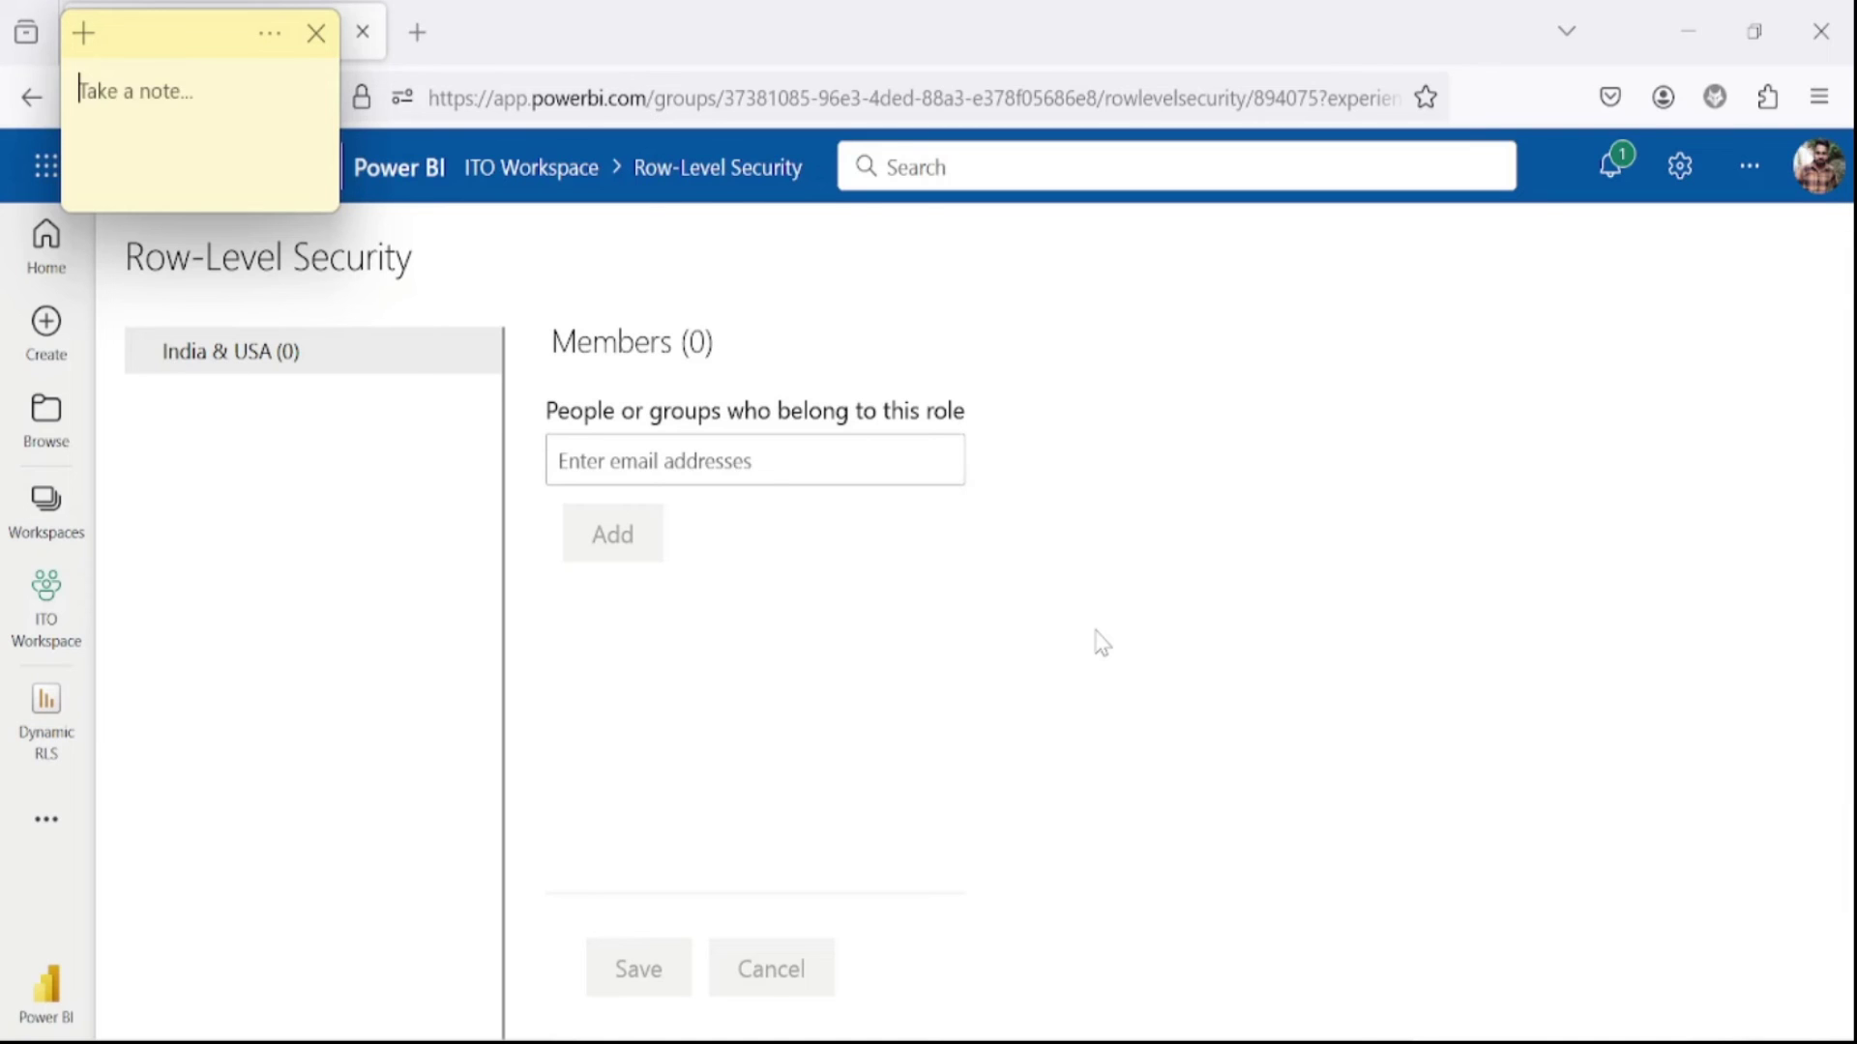
Step: Switch to the Email's List workbook in Excel and examine the countries assigned to the email address in rows 4 to 6
click(914, 1040)
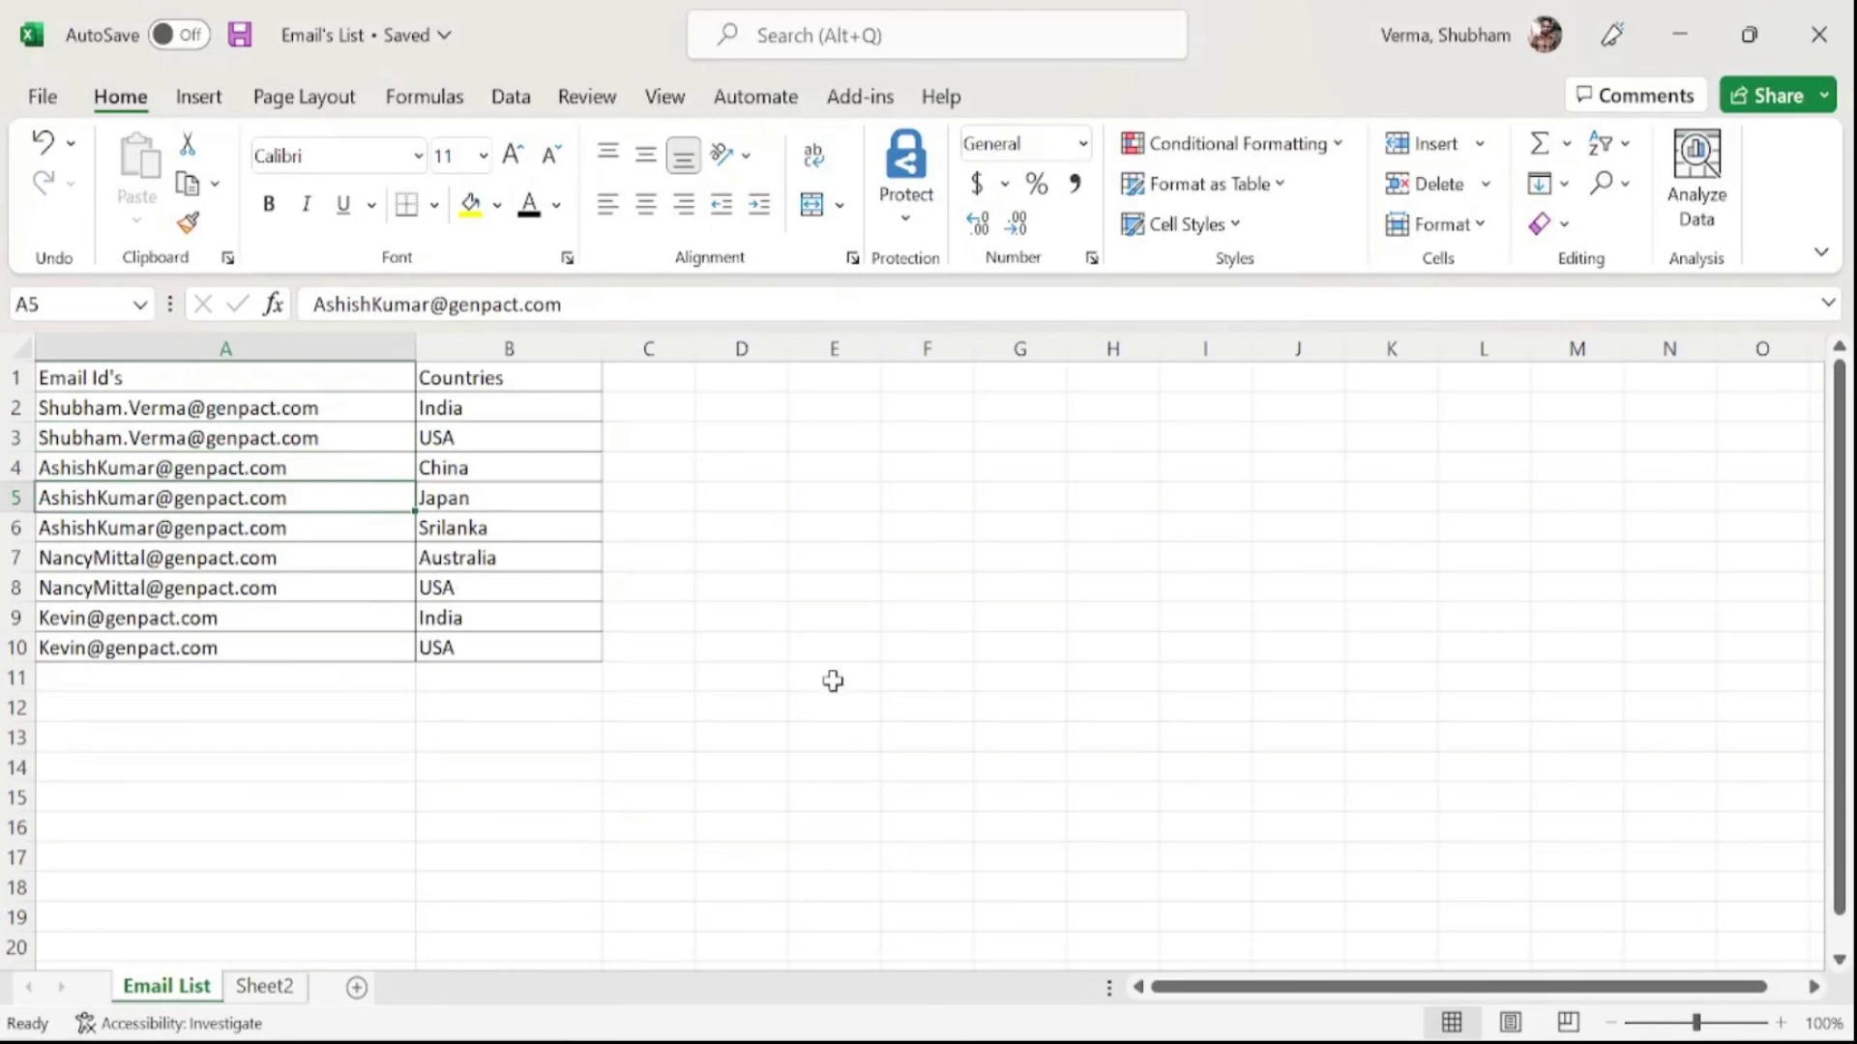
click(349, 468)
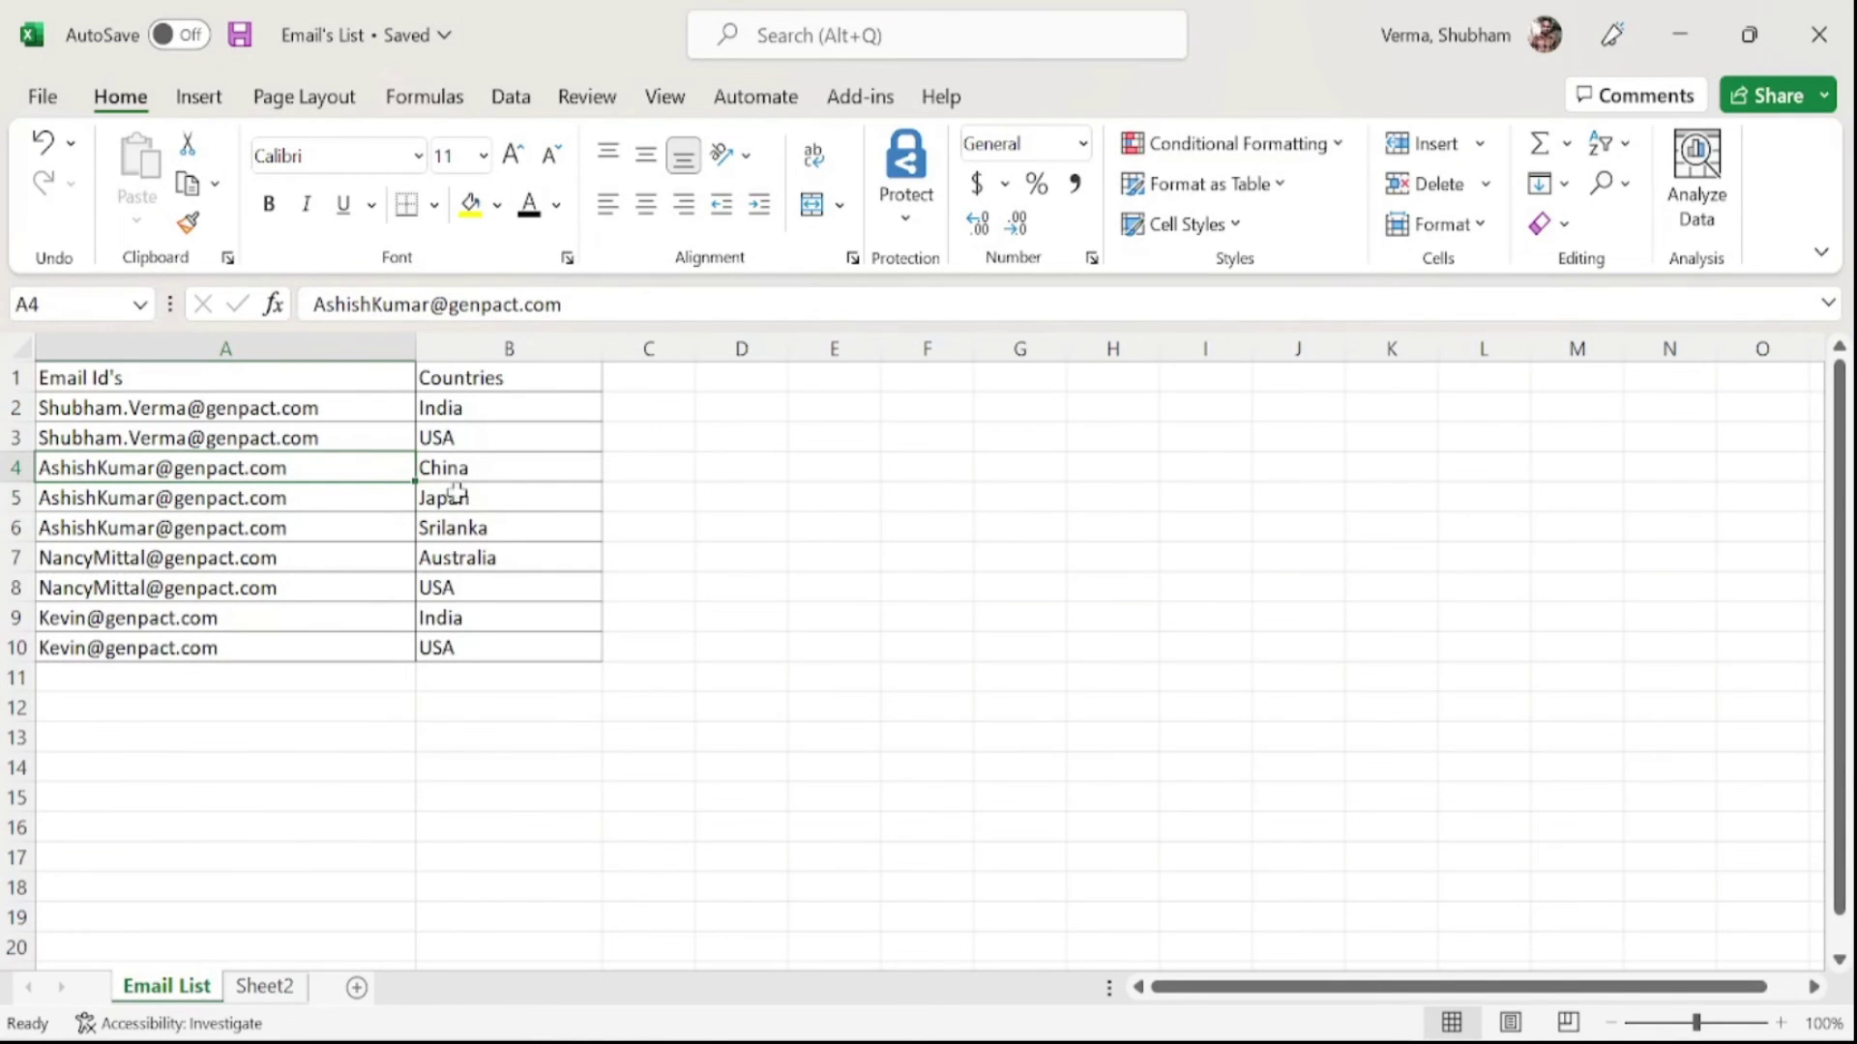
drag(481, 527, 484, 479)
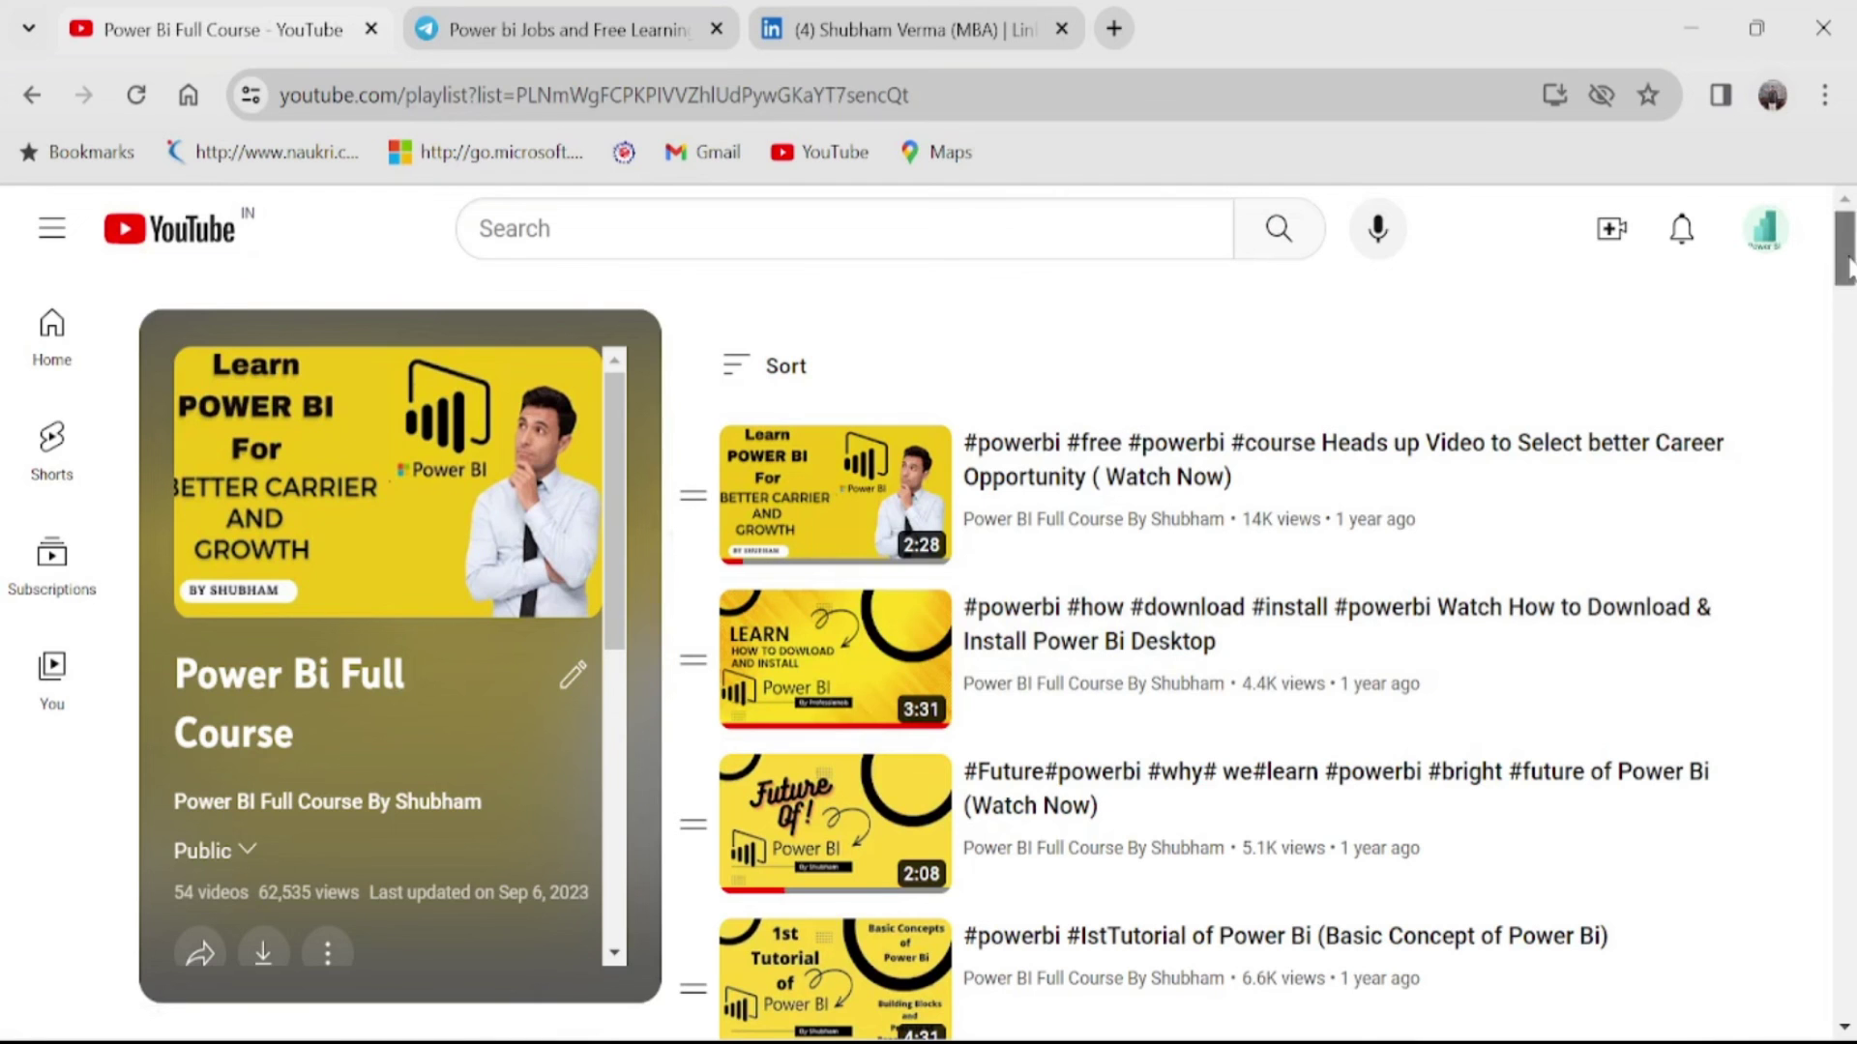
Step: Switch to YouTube in the browser, return to the channel's playlists, and look through the videos in the Power Bi With SQL playlist
drag(1847, 261, 1852, 126)
click(31, 95)
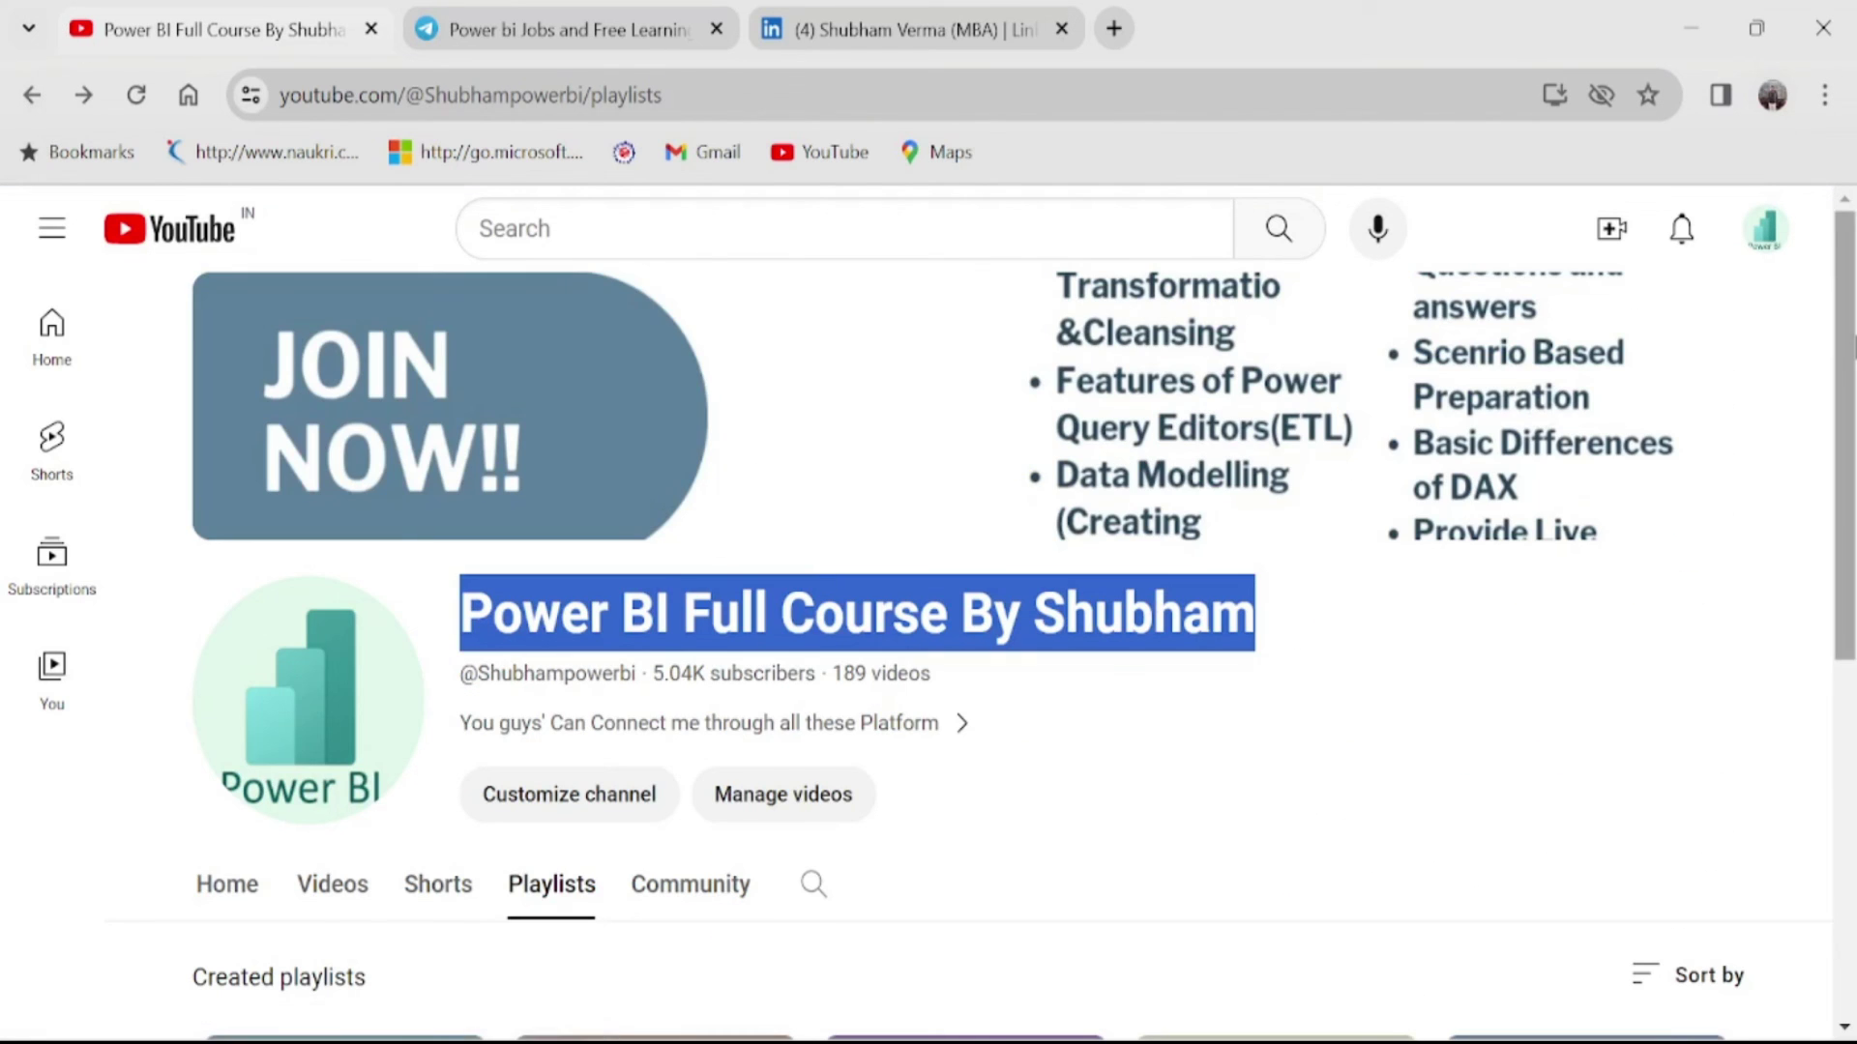
scroll(1064, 580, down, 6)
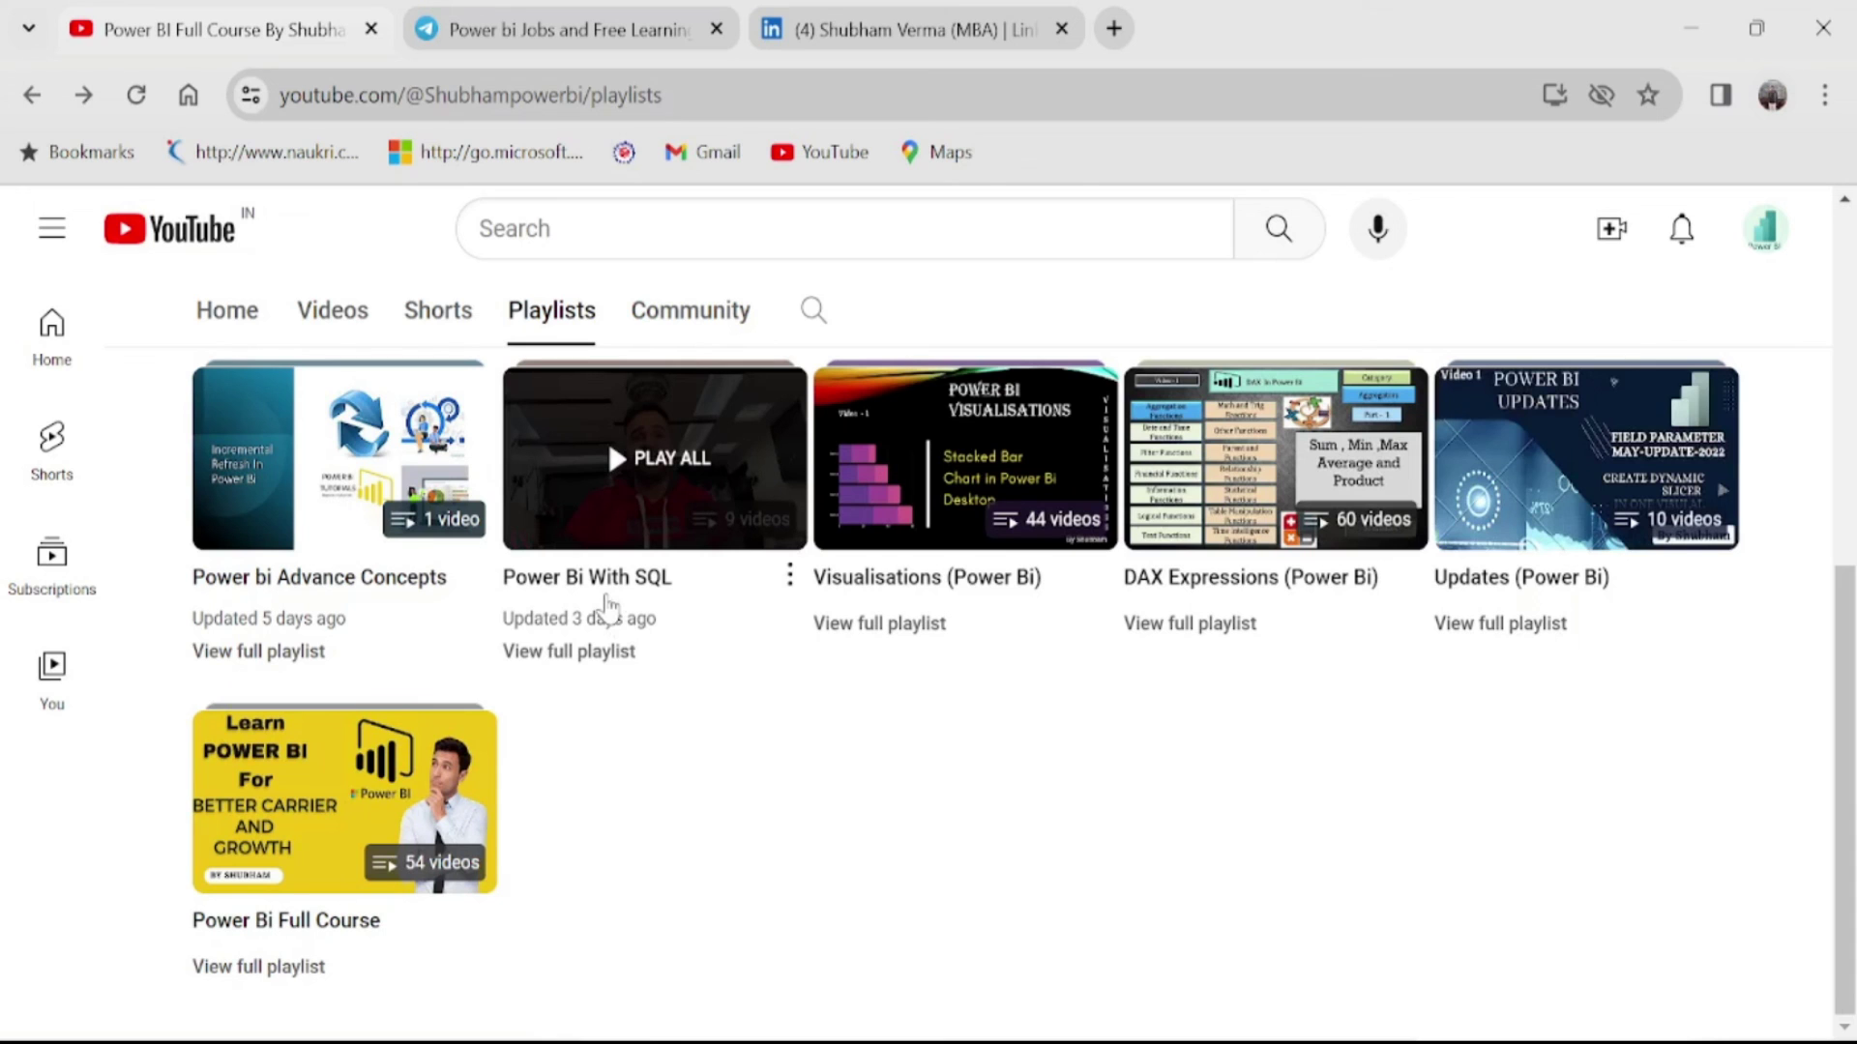
click(609, 608)
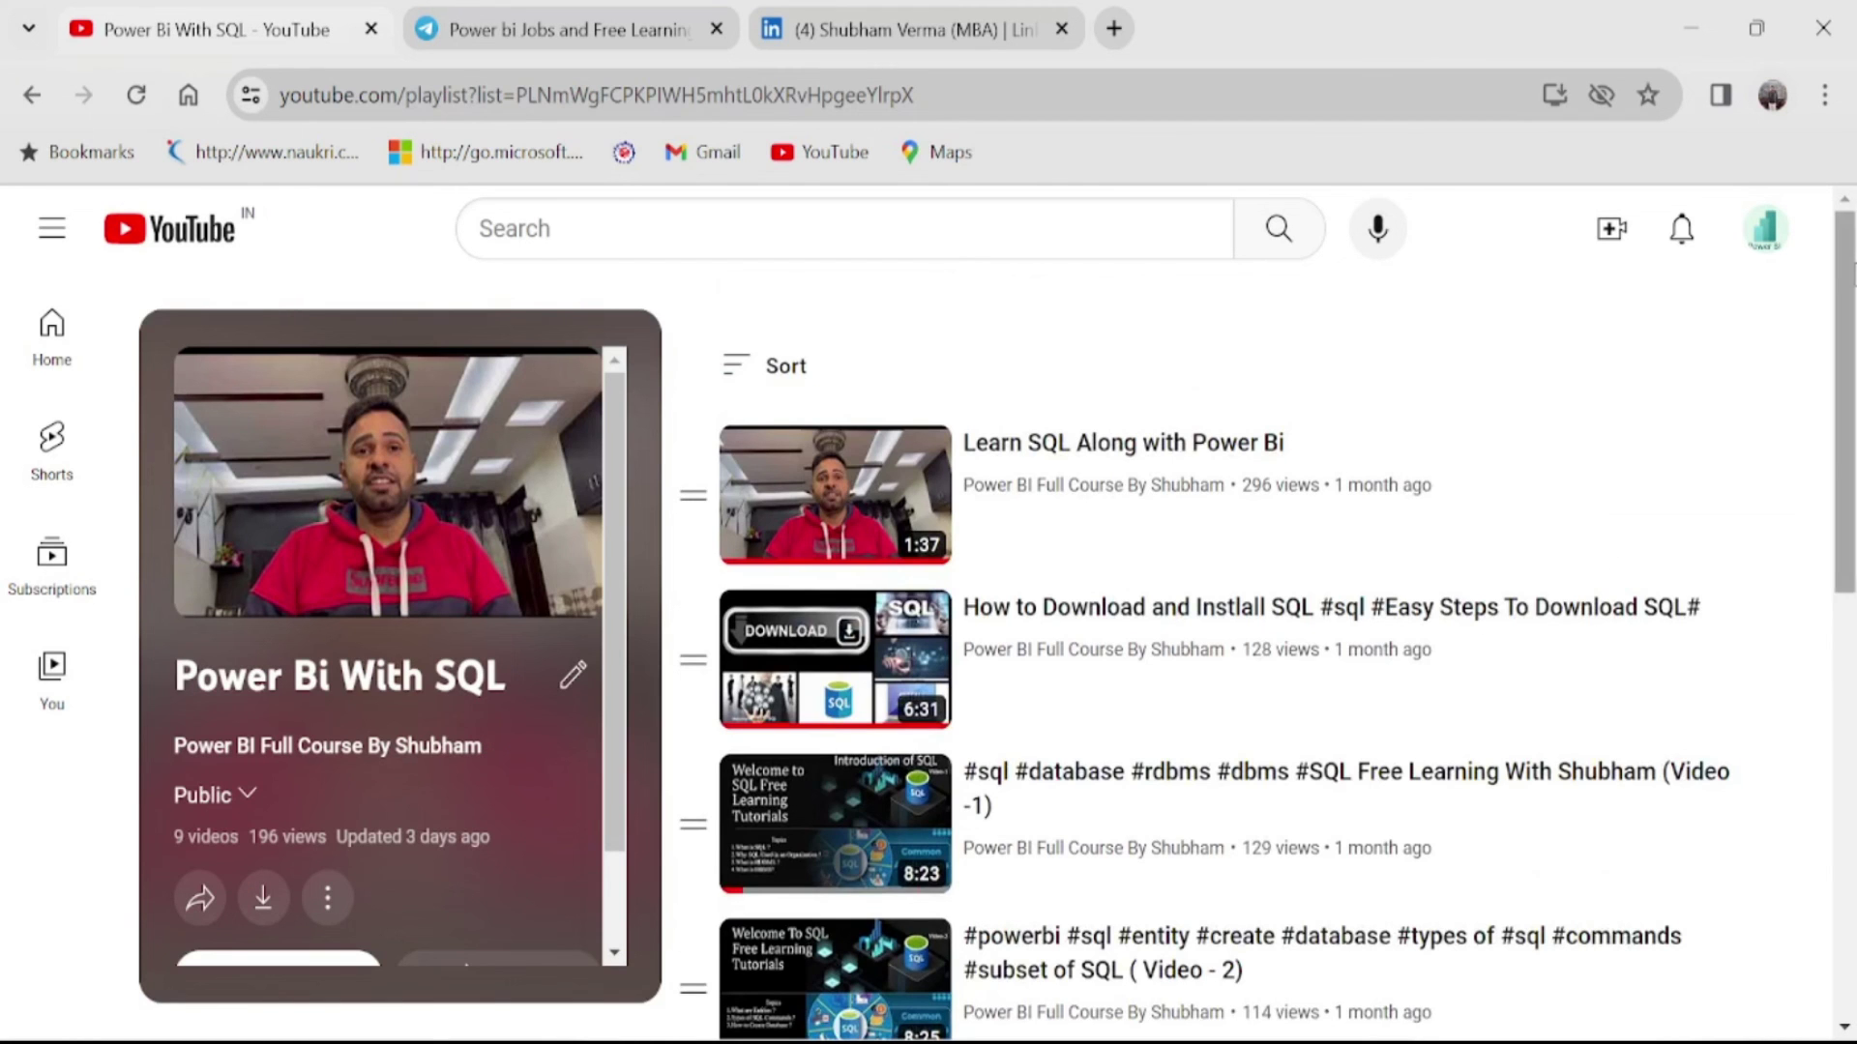
scroll(1257, 657, down, 4)
scroll(1257, 657, down, 5)
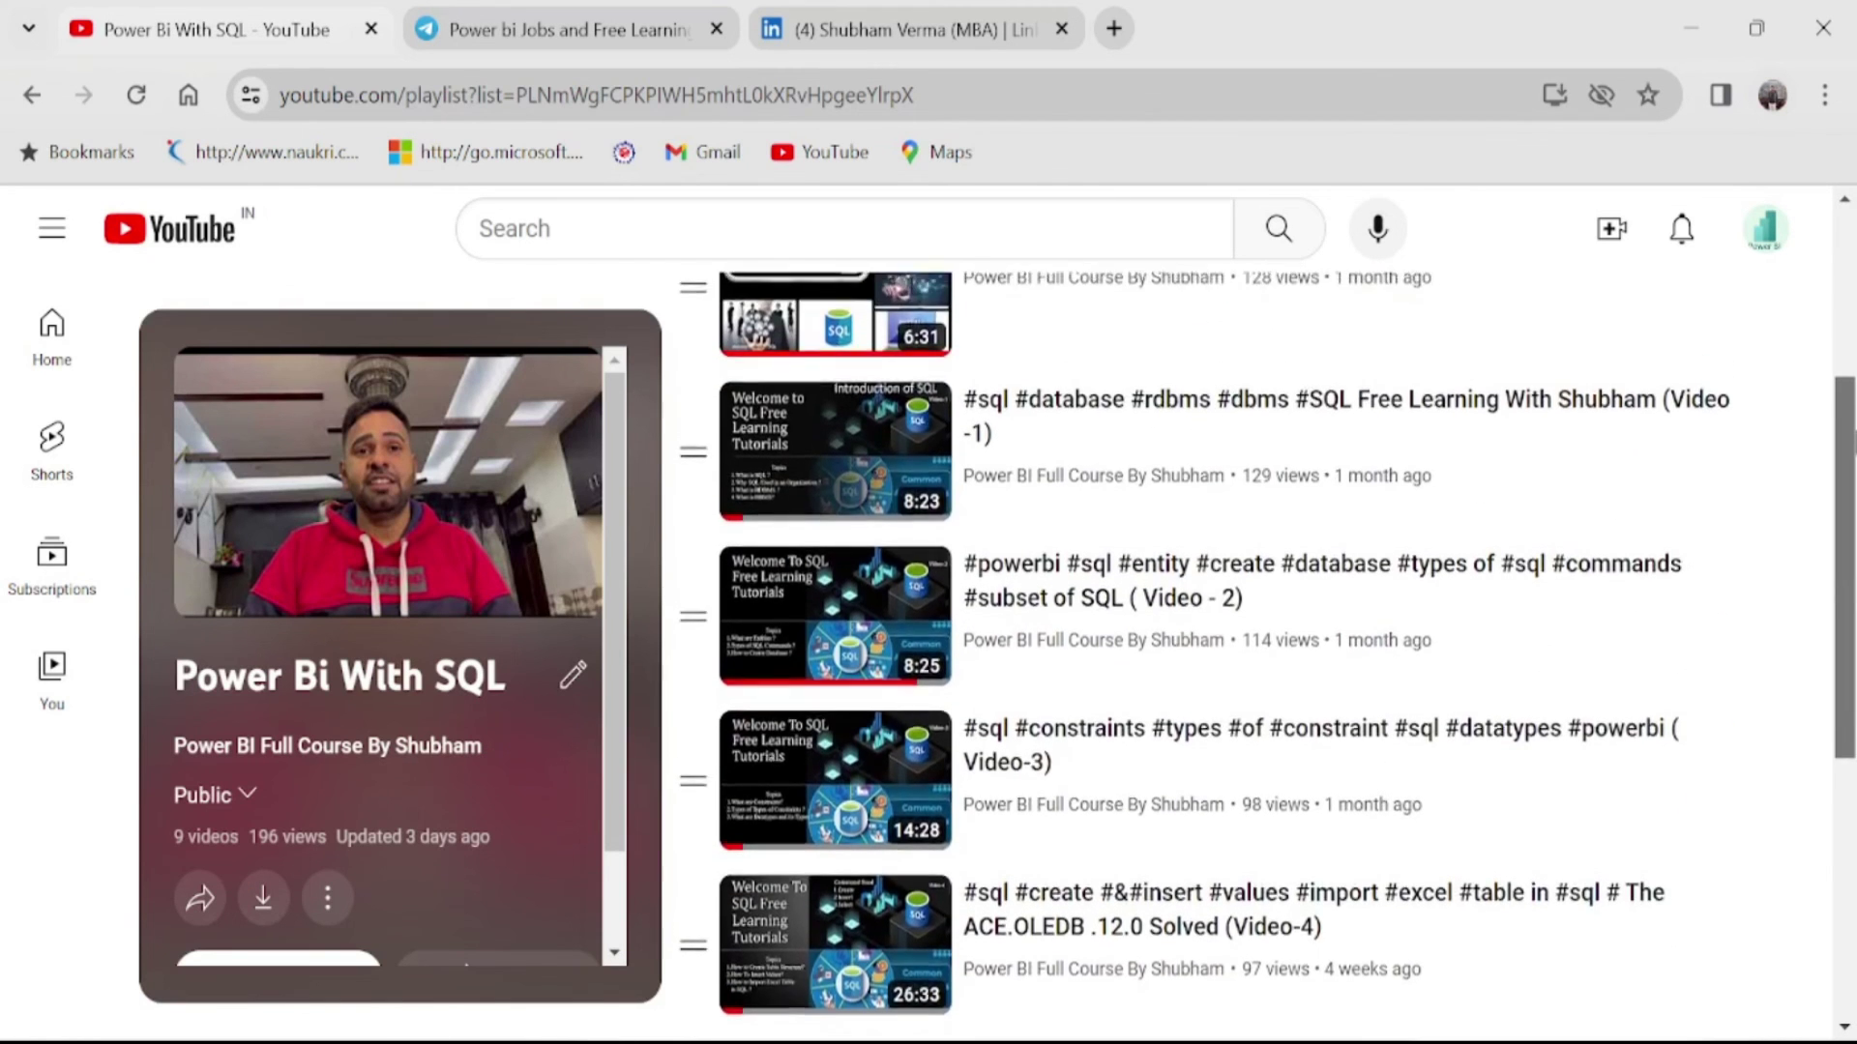
scroll(1257, 657, up, 3)
scroll(1257, 657, up, 5)
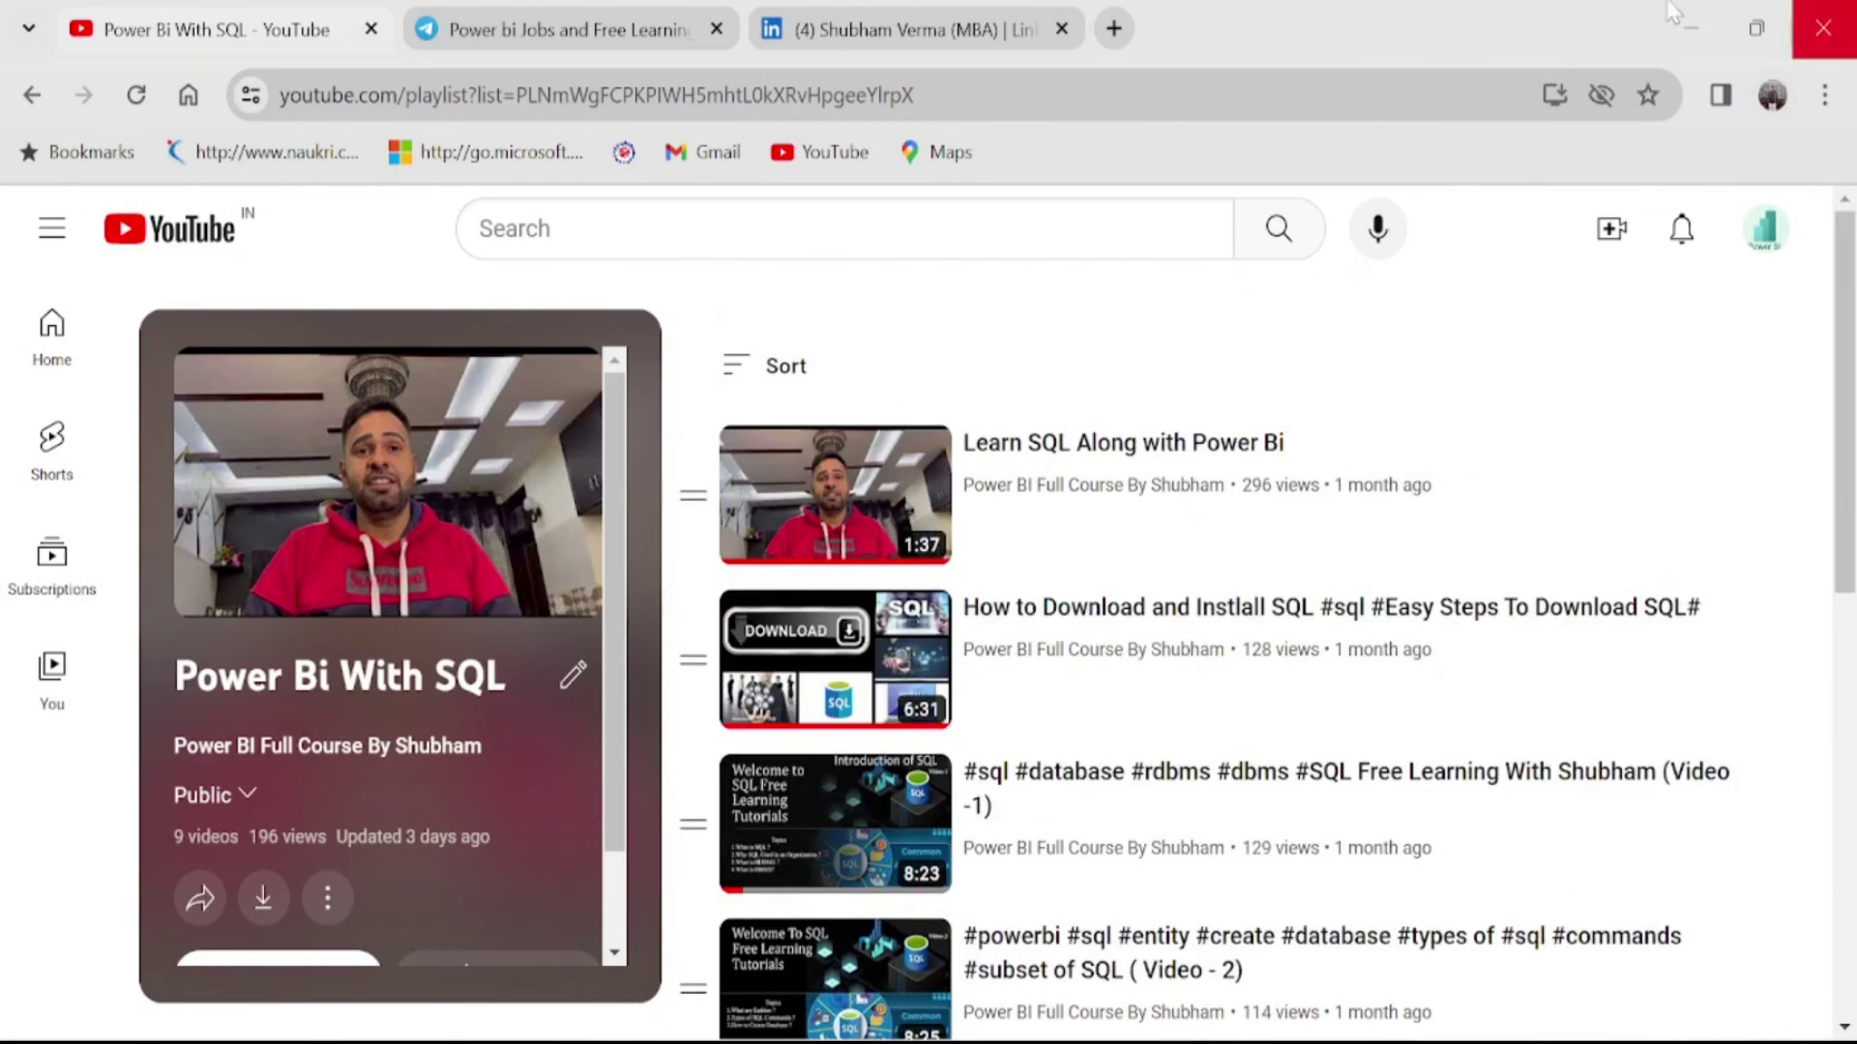
Step: View the Power bi Jobs and Free Learning Telegram group and the trainer's LinkedIn profile, ending on the YouTube channel's playlists page
click(564, 30)
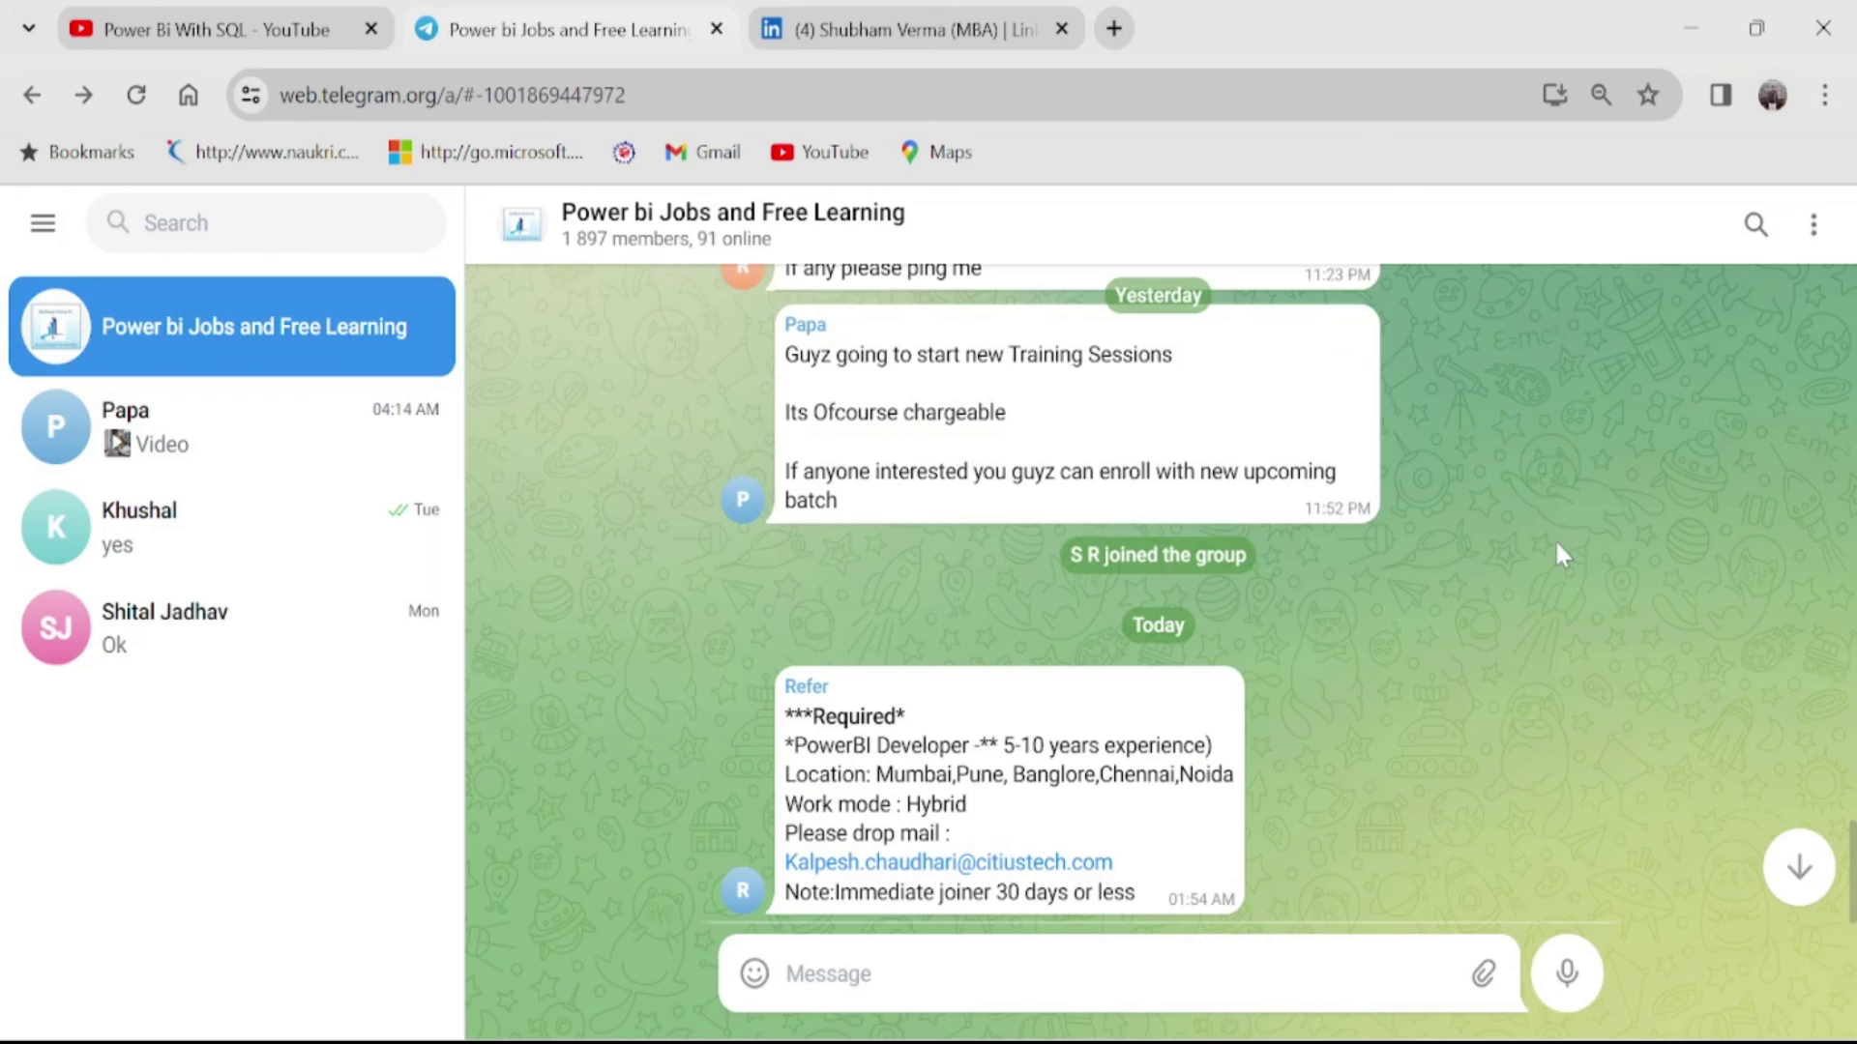
click(909, 29)
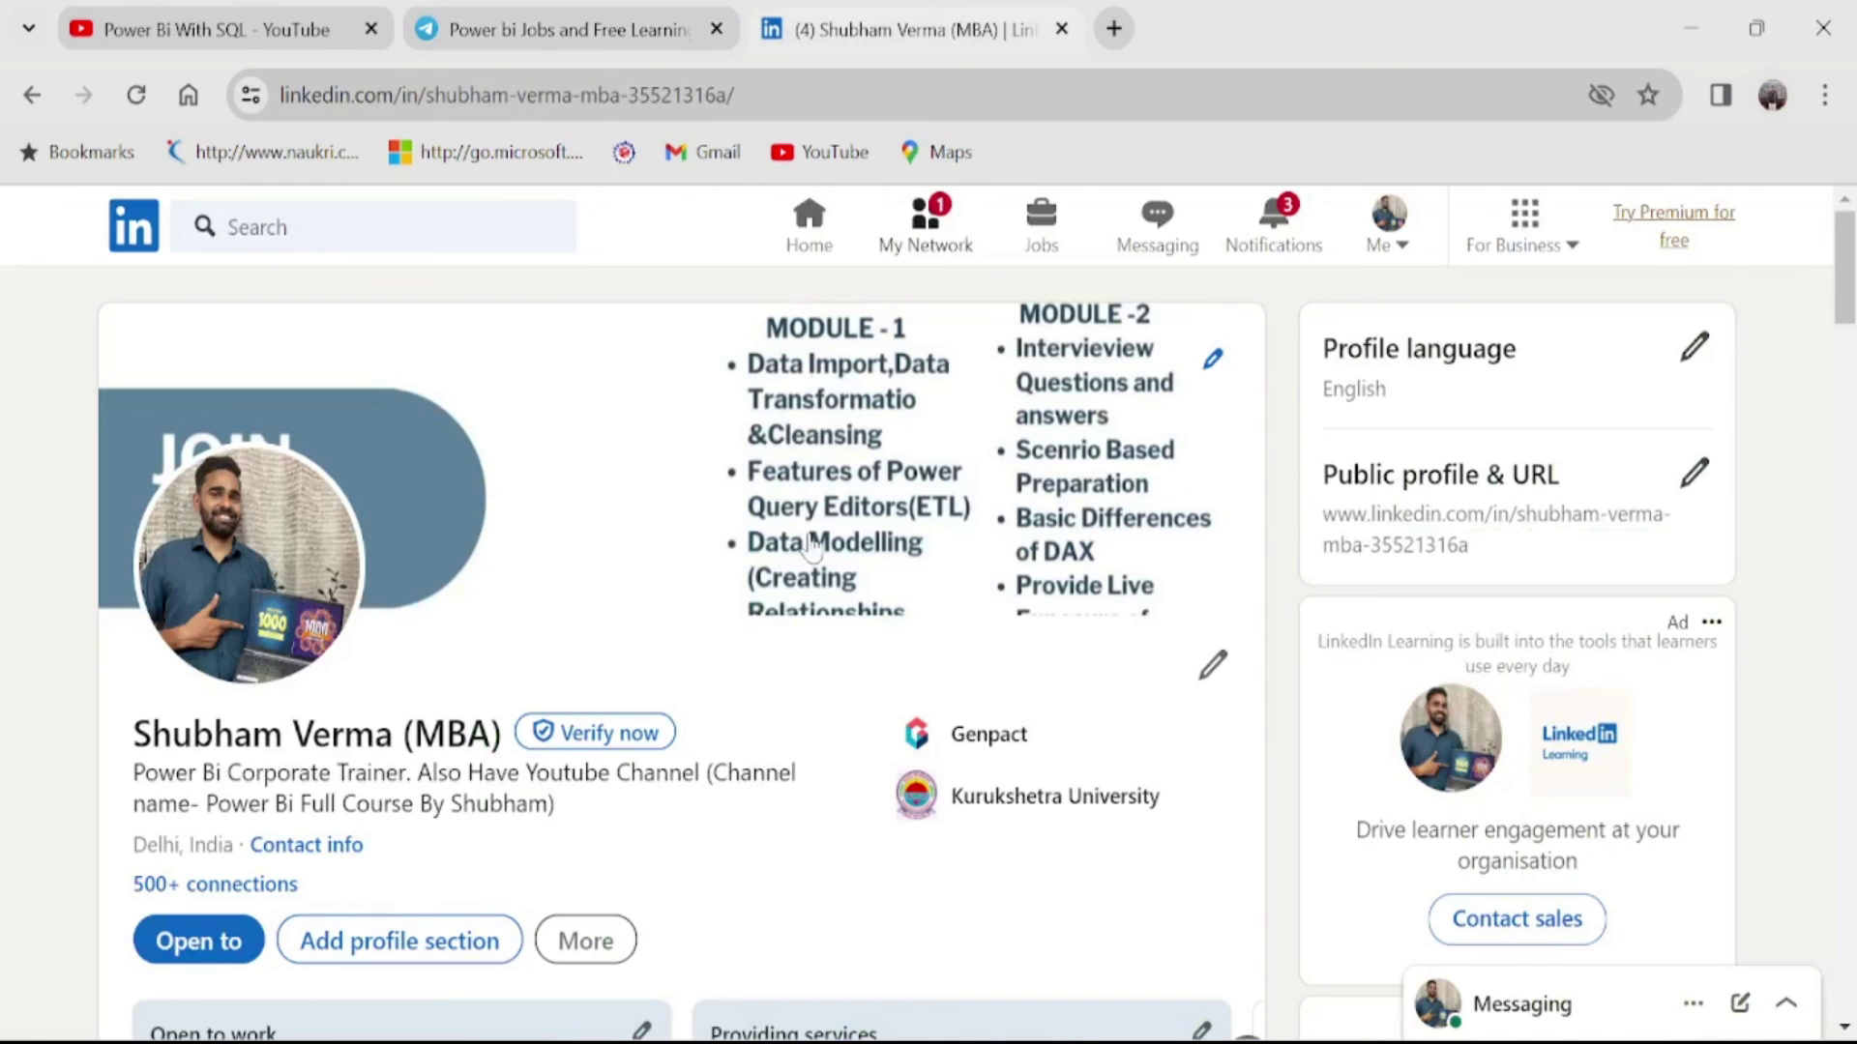
click(557, 32)
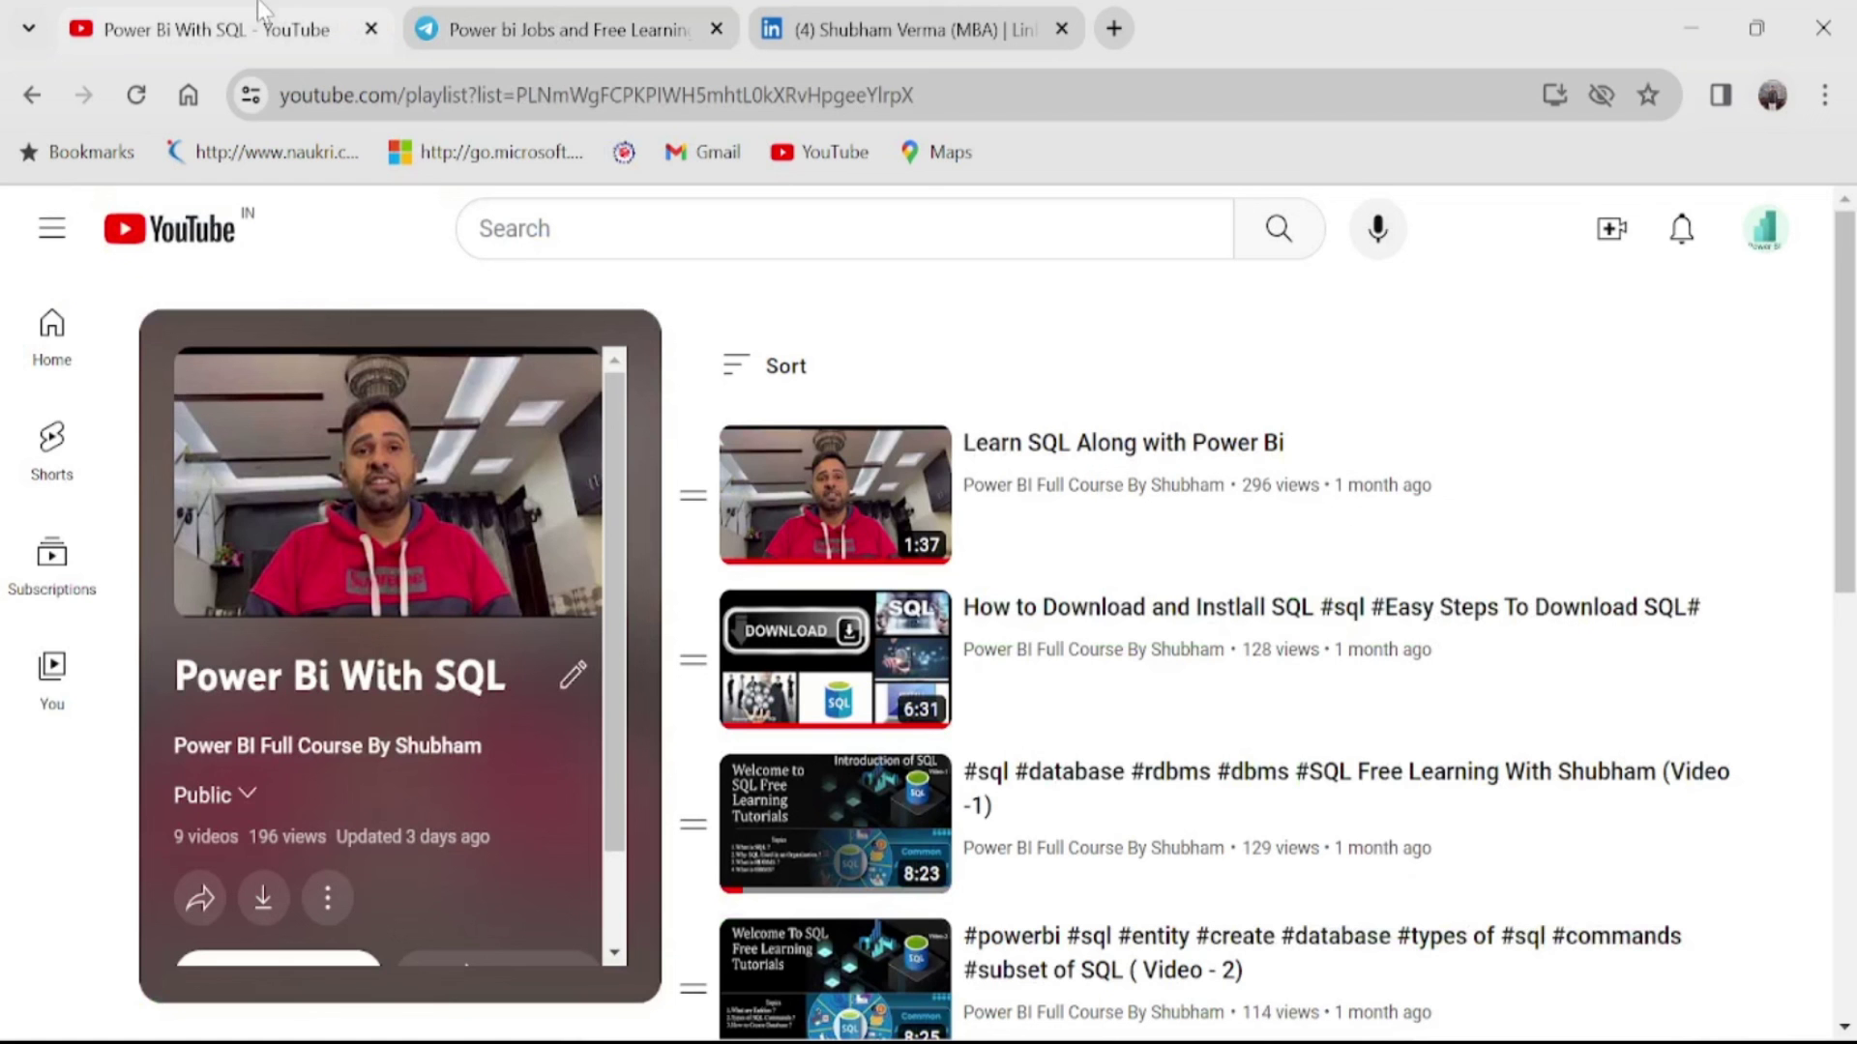
click(218, 29)
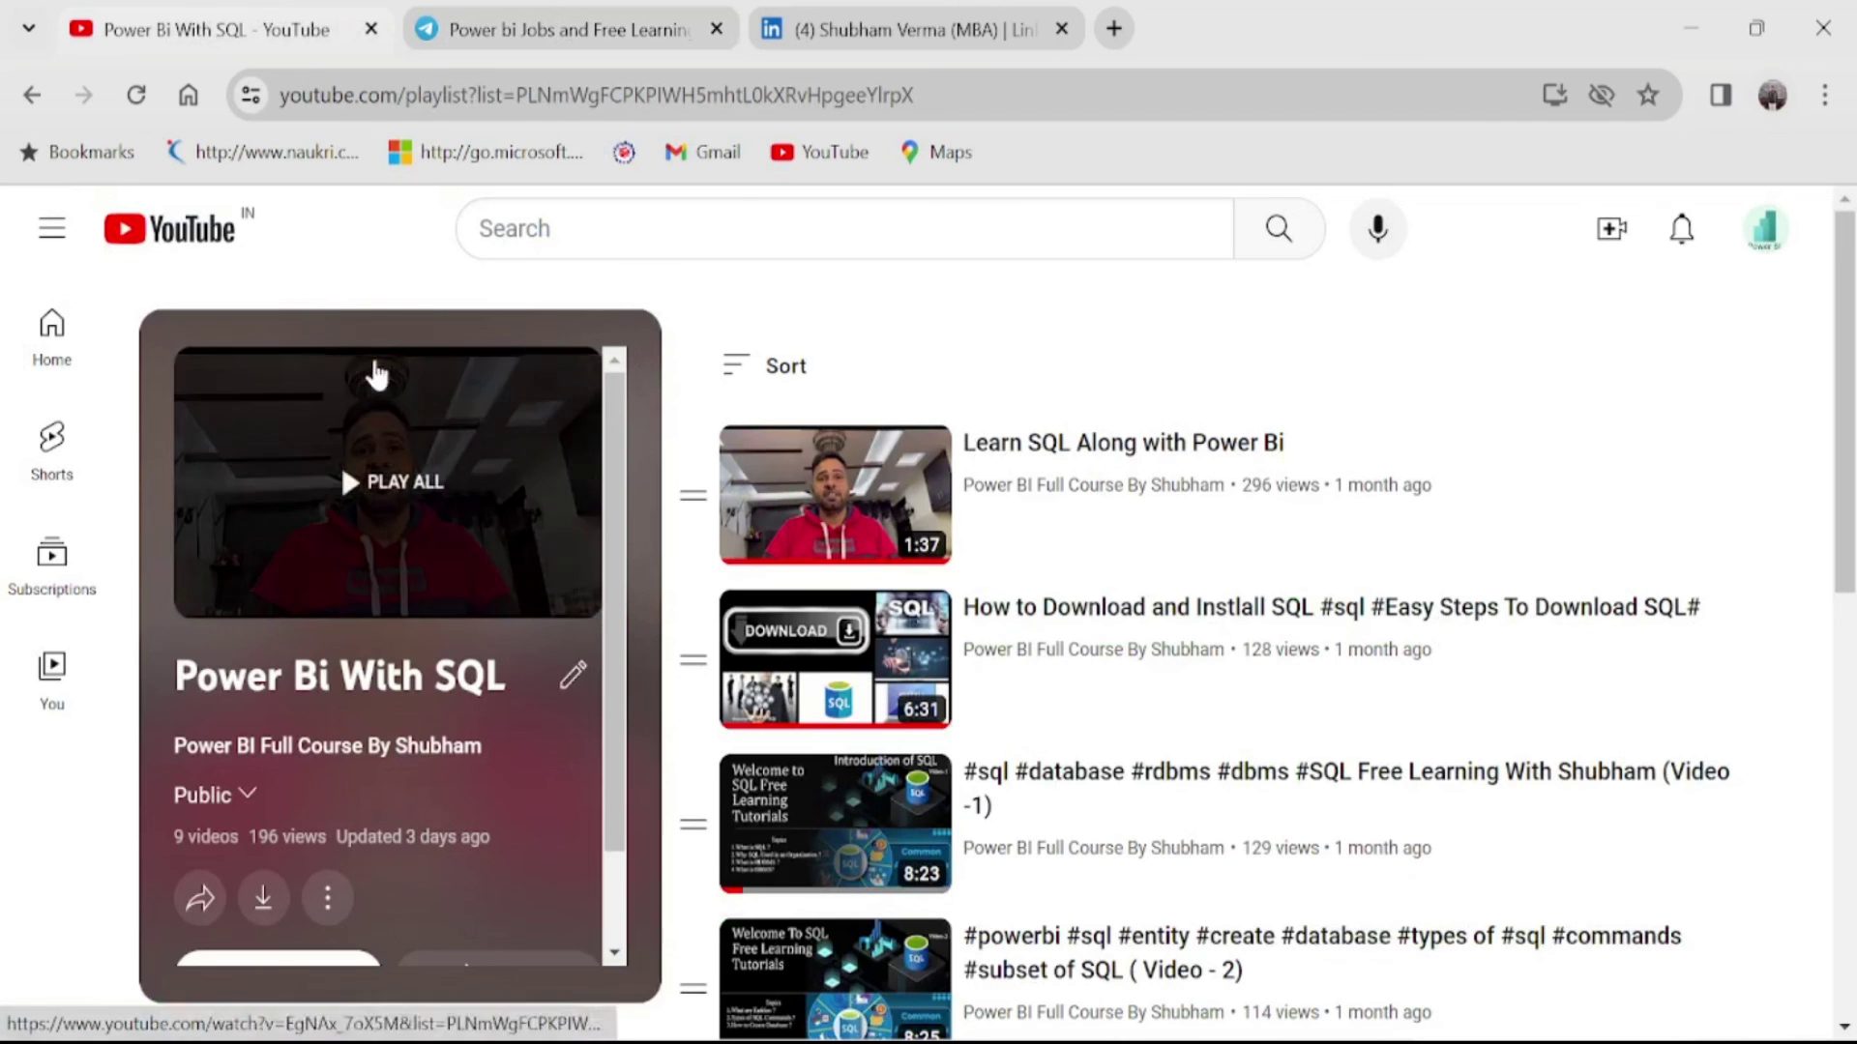
click(32, 94)
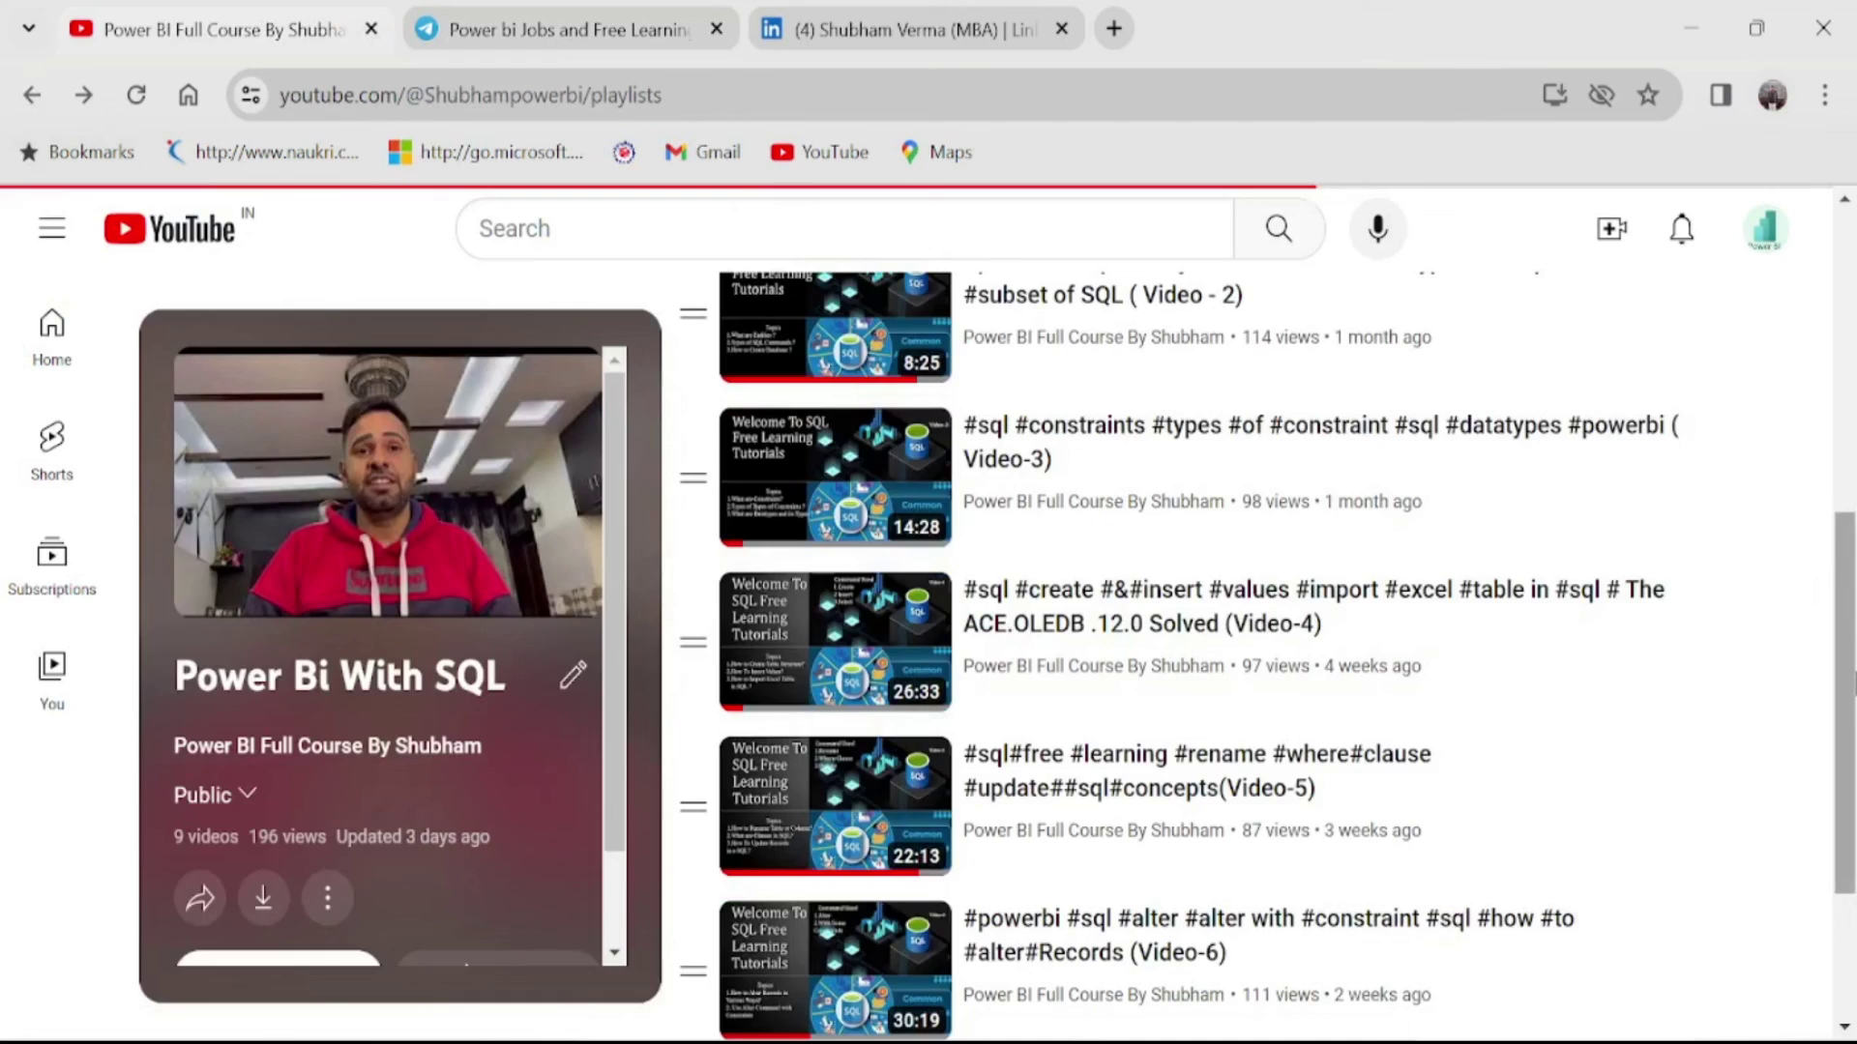
scroll(929, 580, up, 6)
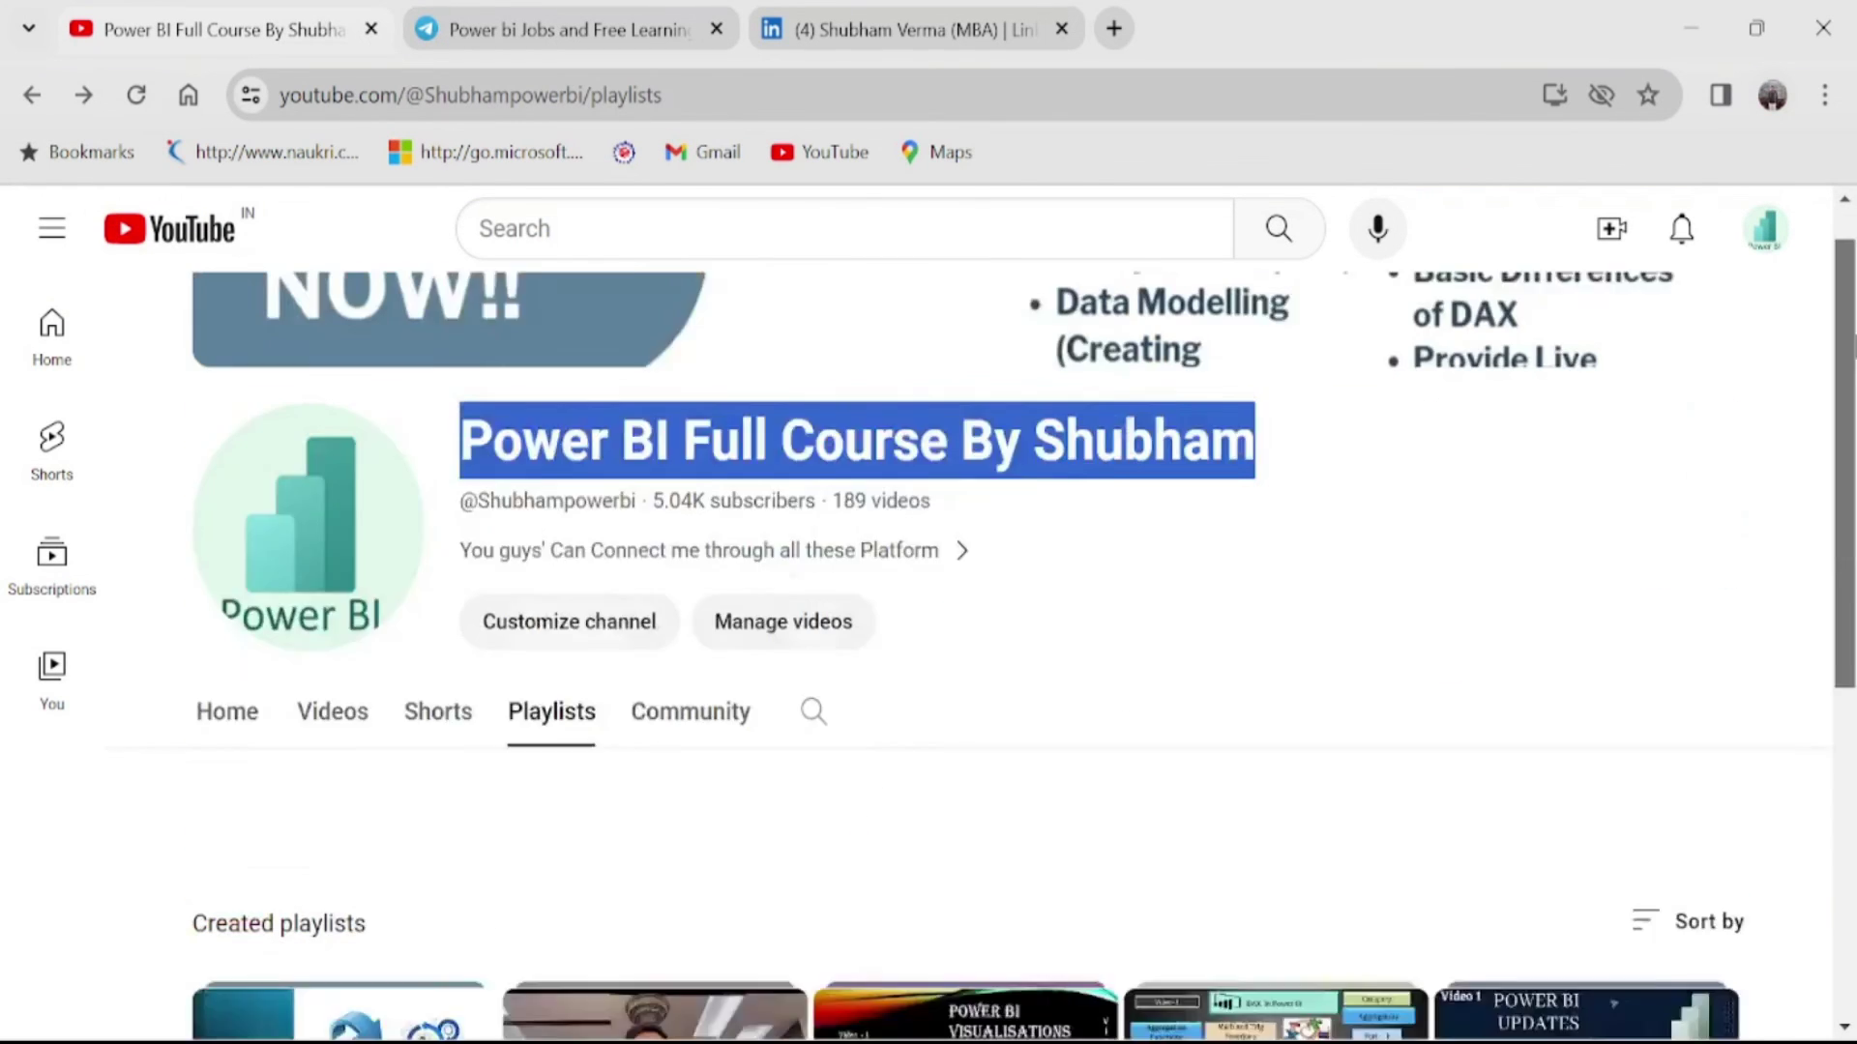